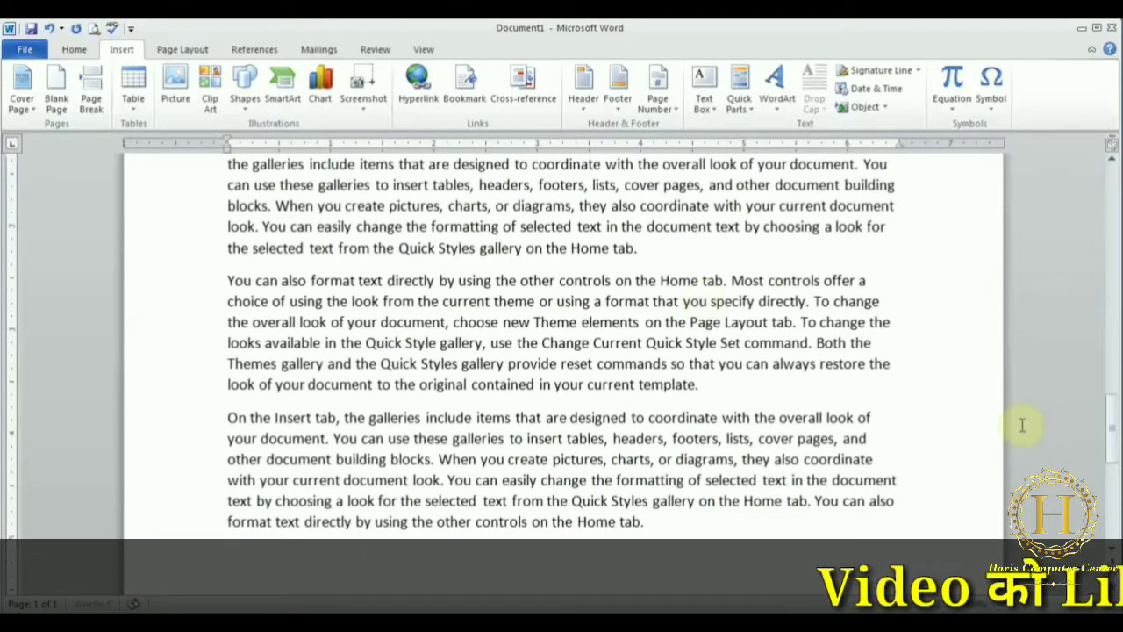
Save the document as "Hindi Word part 4" in the Hindi Word folder
click(1103, 363)
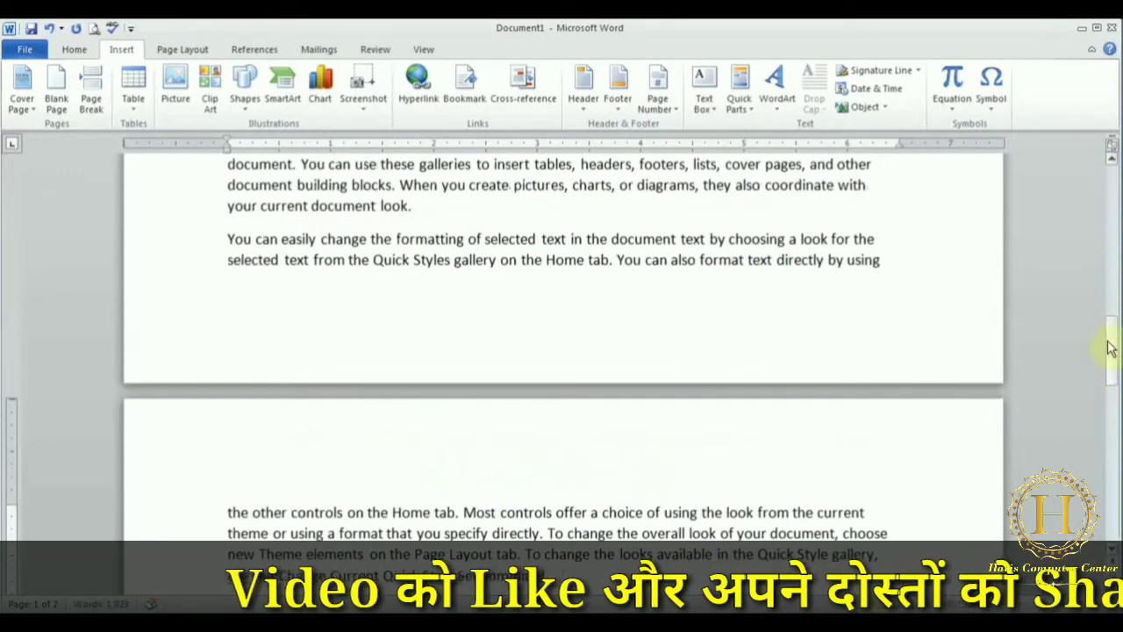
drag(1109, 348, 1107, 180)
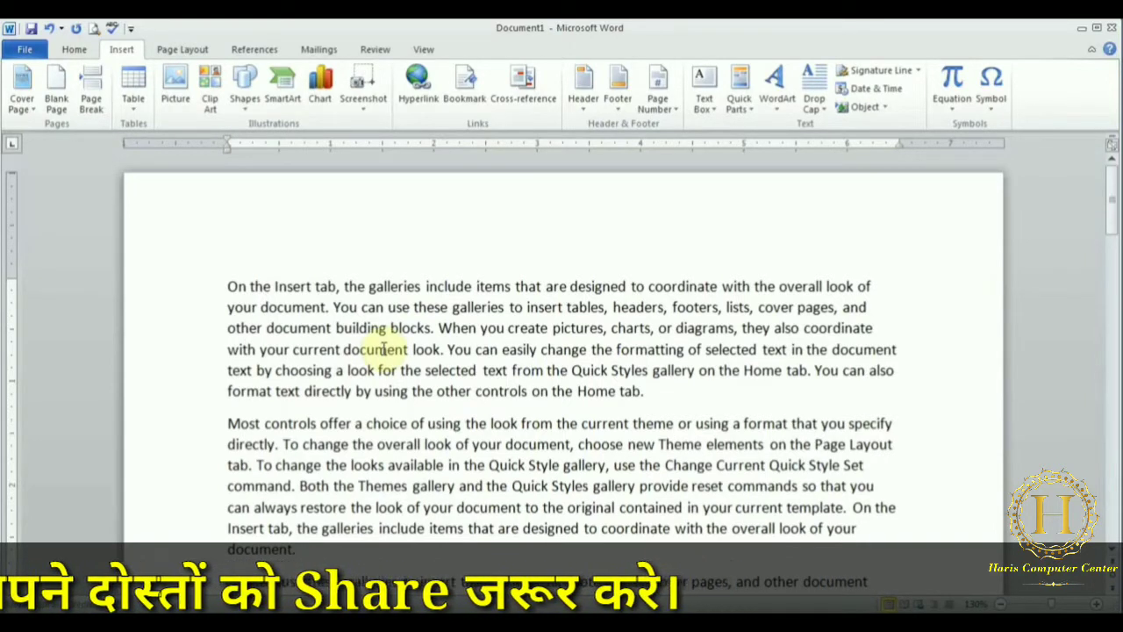
click(32, 30)
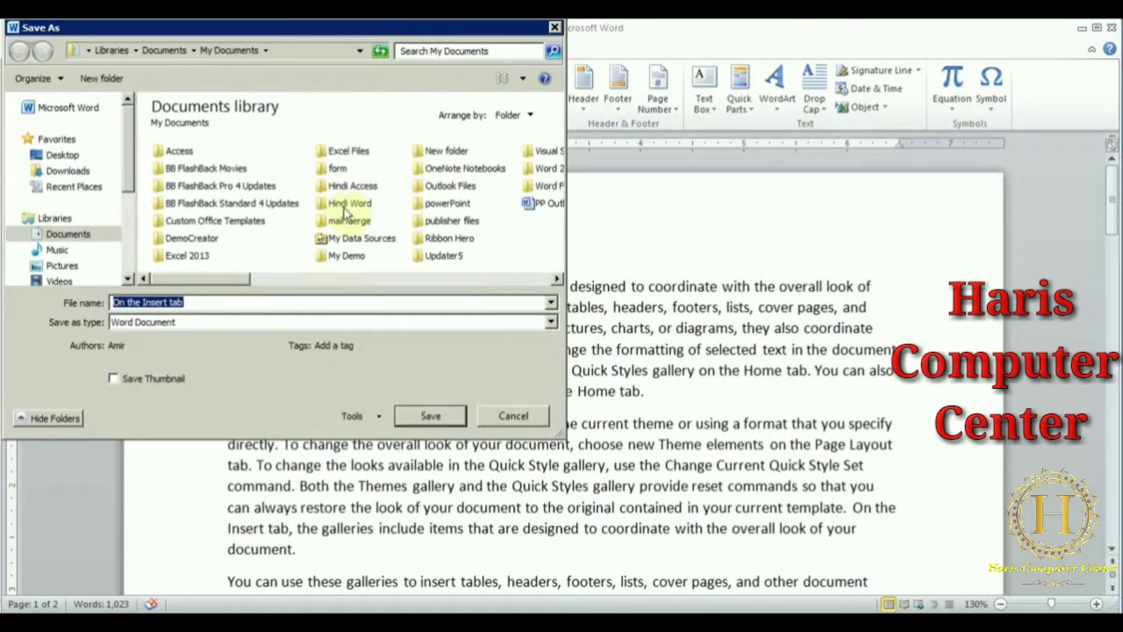
double_click(346, 206)
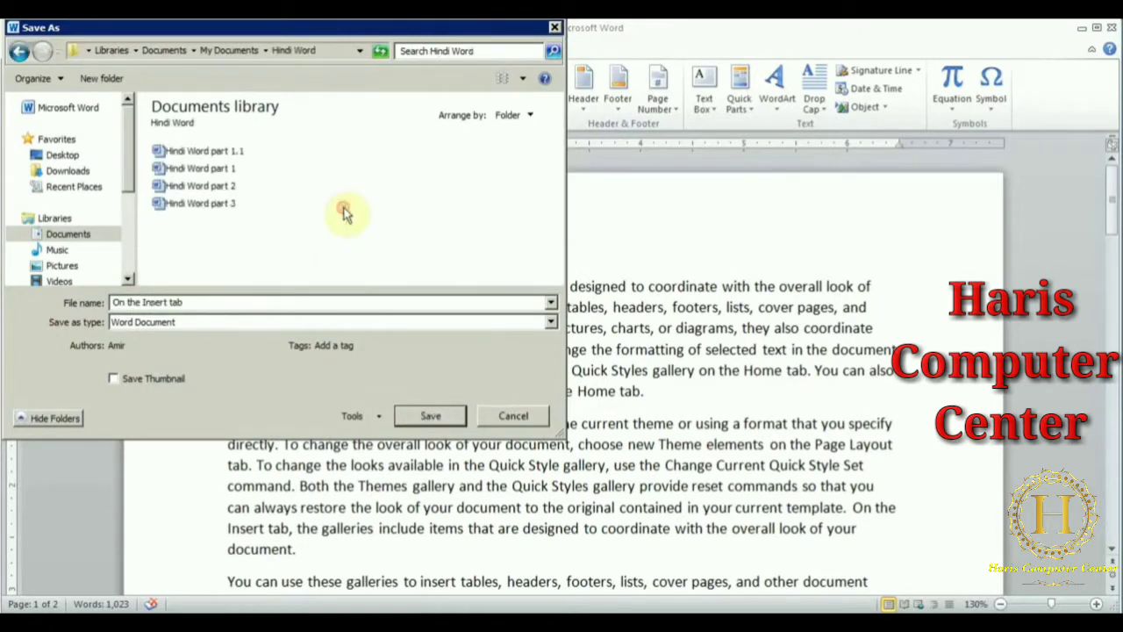
click(221, 207)
click(191, 304)
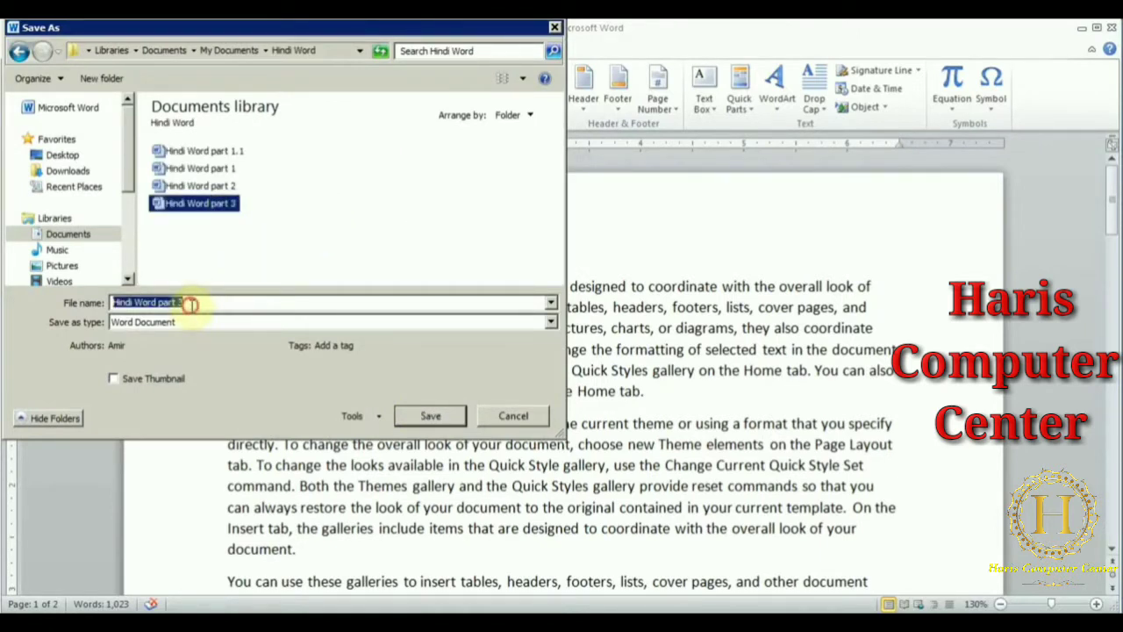
click(191, 303)
key(BackSpace)
text(4)
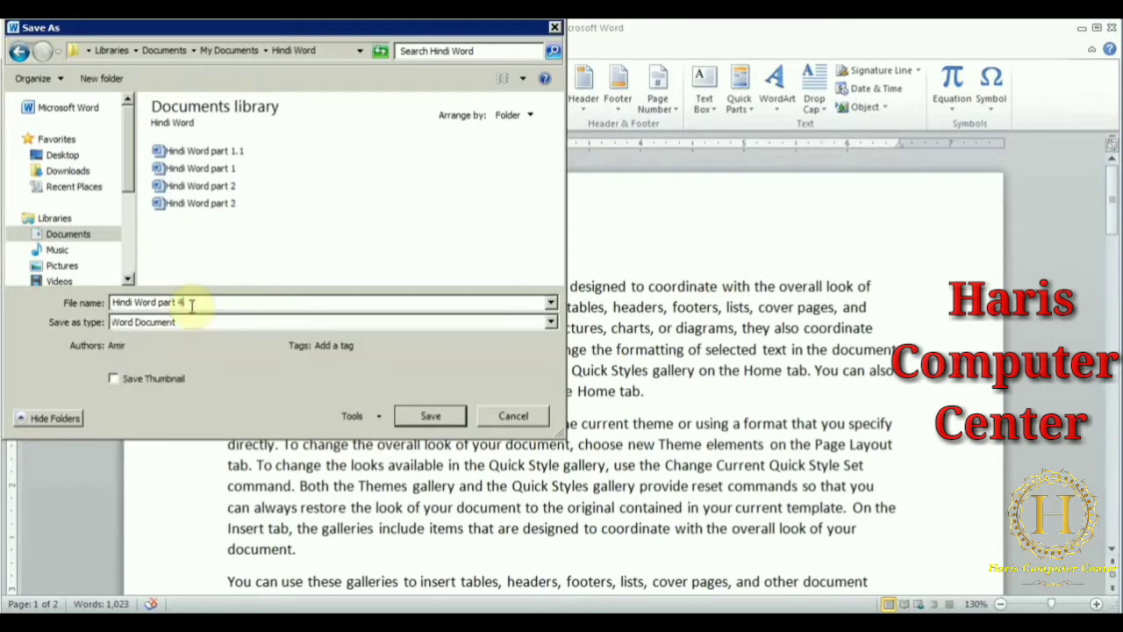
click(430, 417)
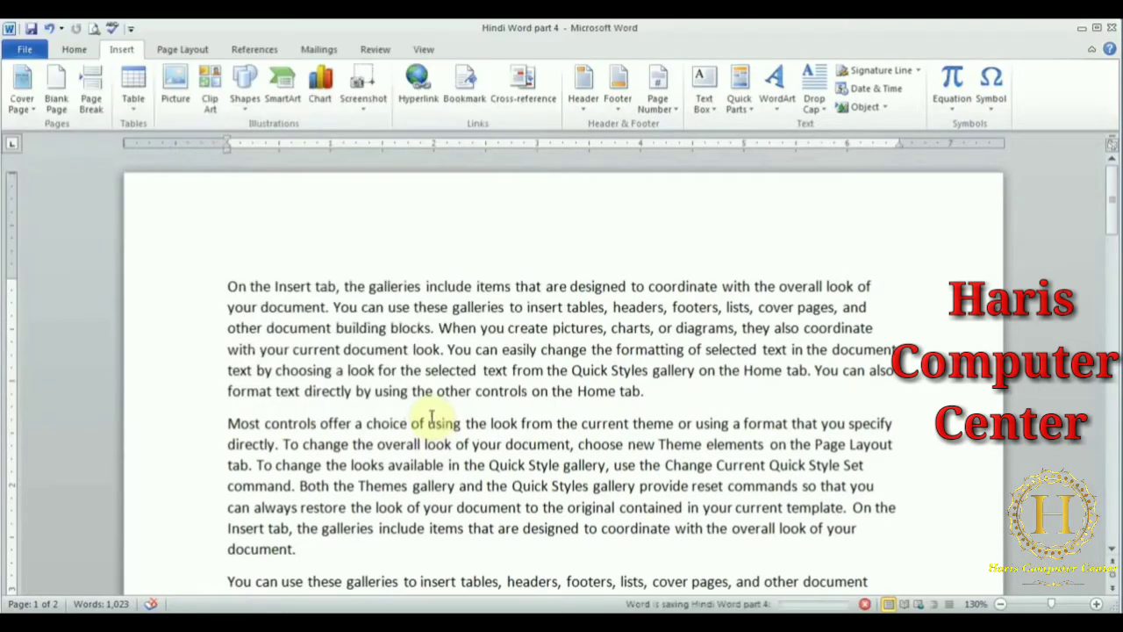
Insert the Austere cover page and set its year to 2013
click(225, 288)
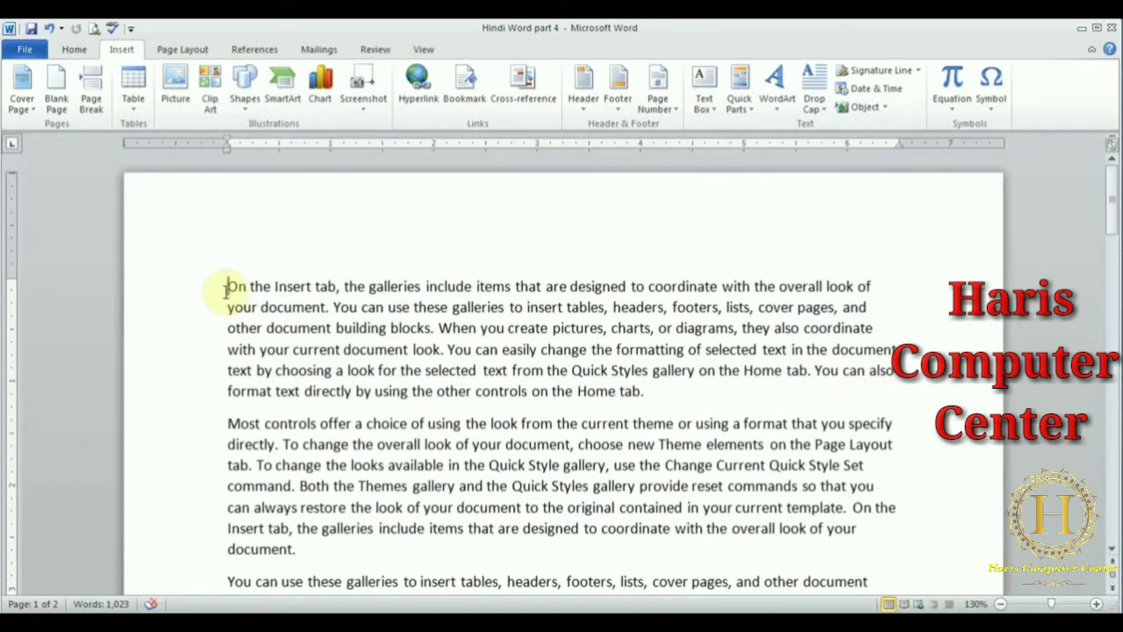
click(29, 102)
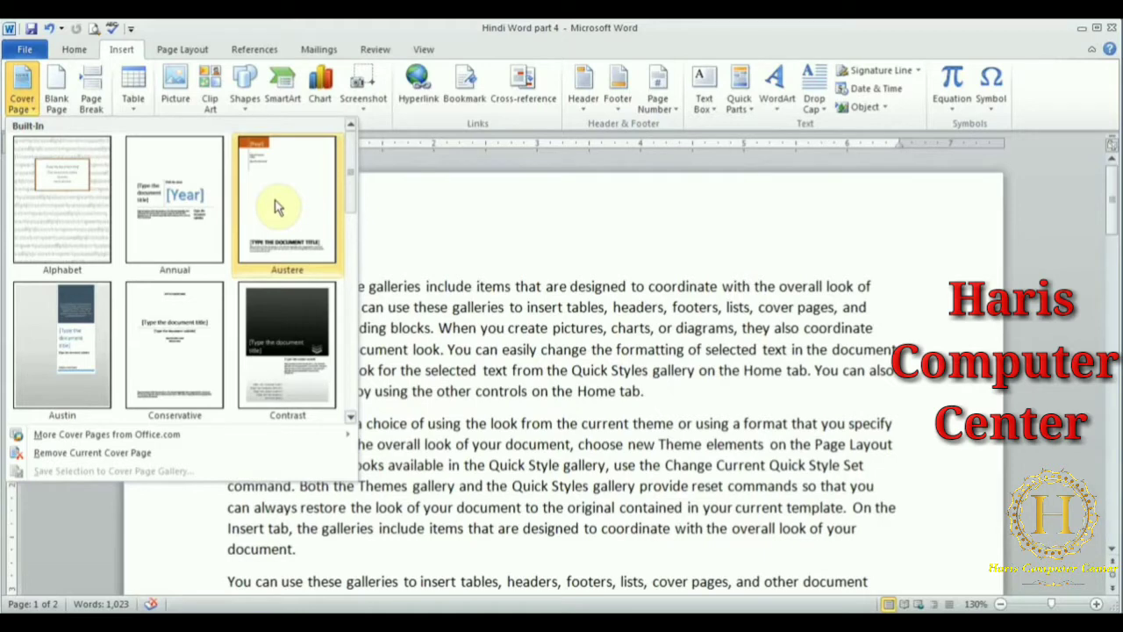
click(275, 207)
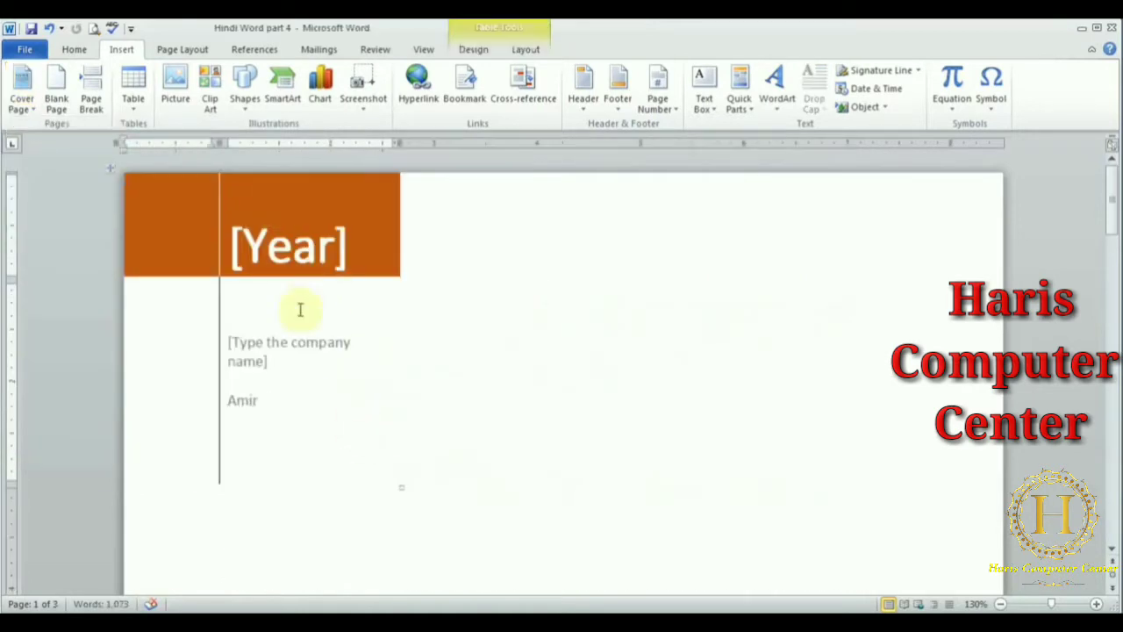
click(301, 246)
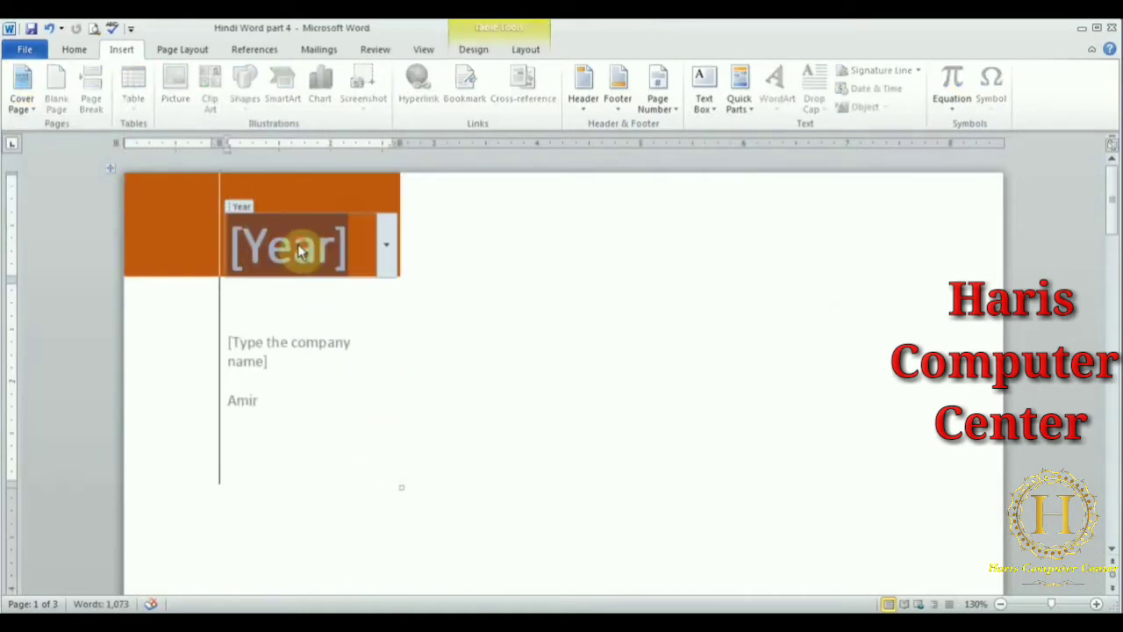
click(387, 251)
click(362, 349)
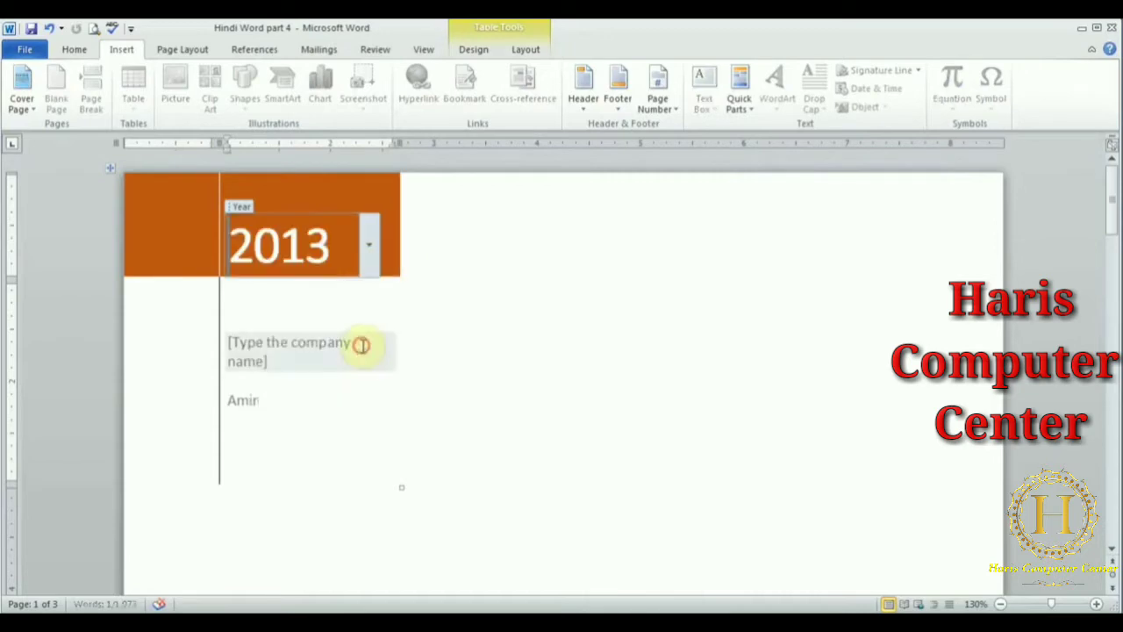
click(323, 358)
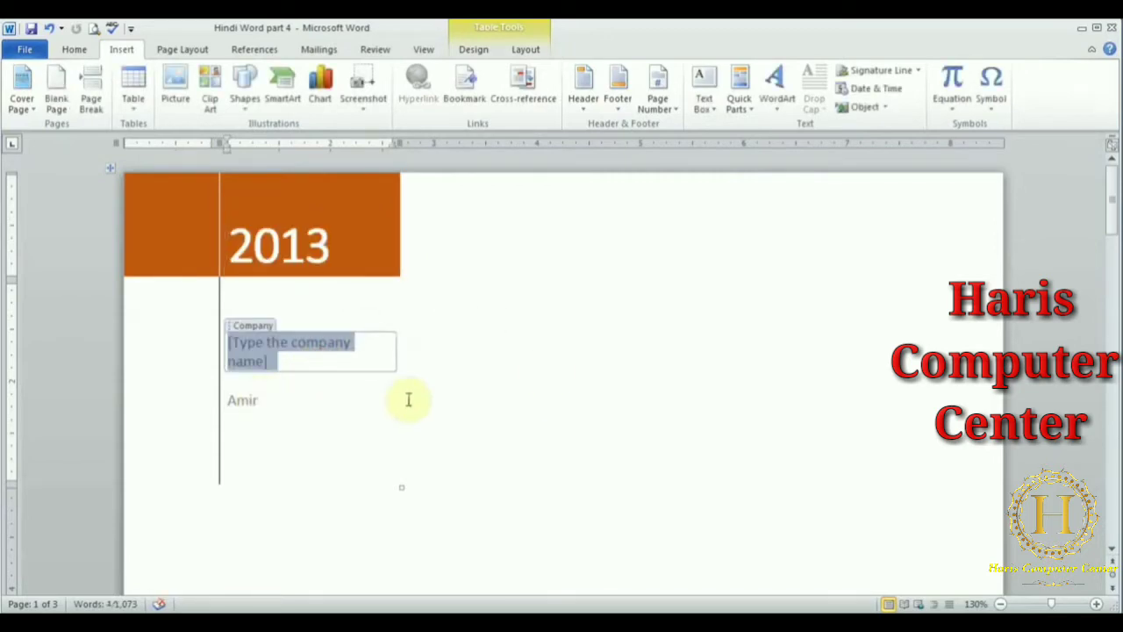
drag(1114, 197, 1110, 284)
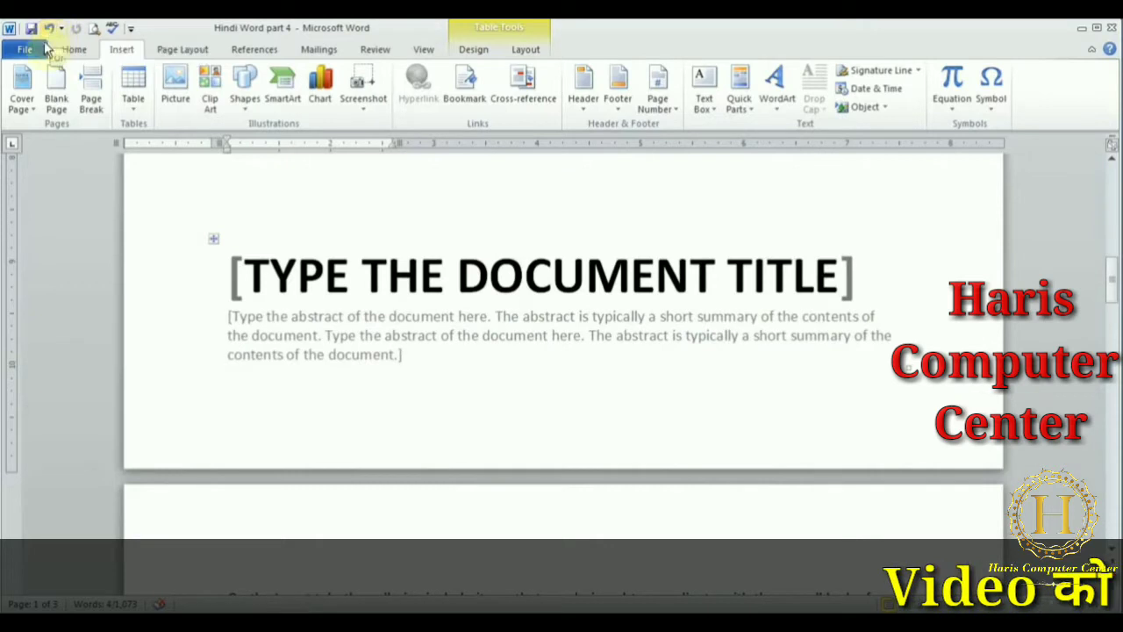
Remove the current cover page from the document
click(22, 92)
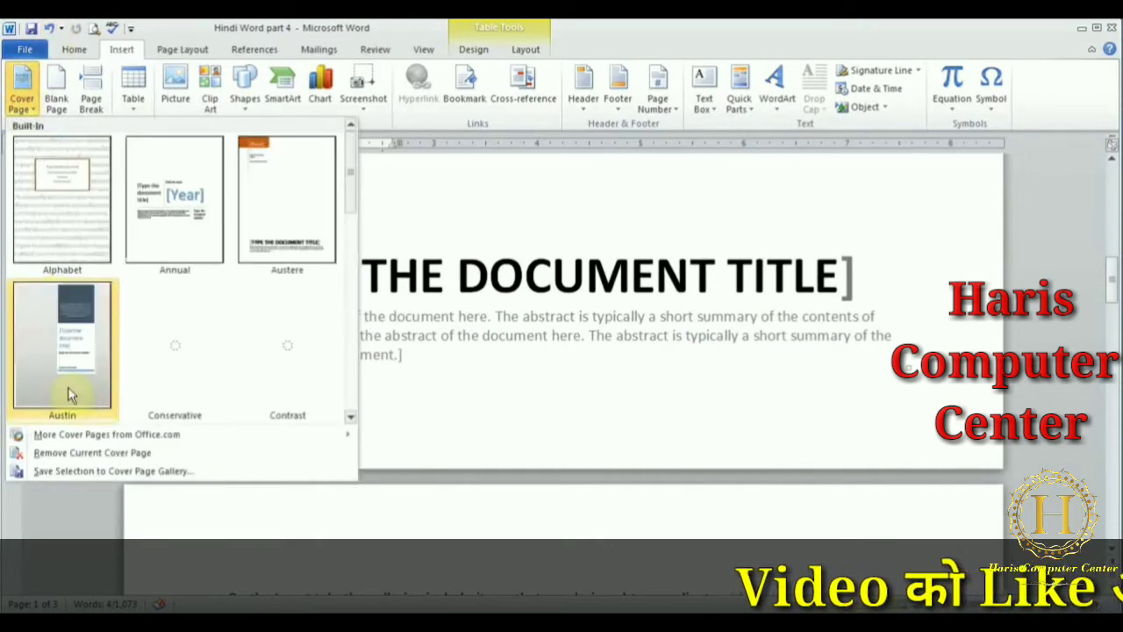
click(116, 453)
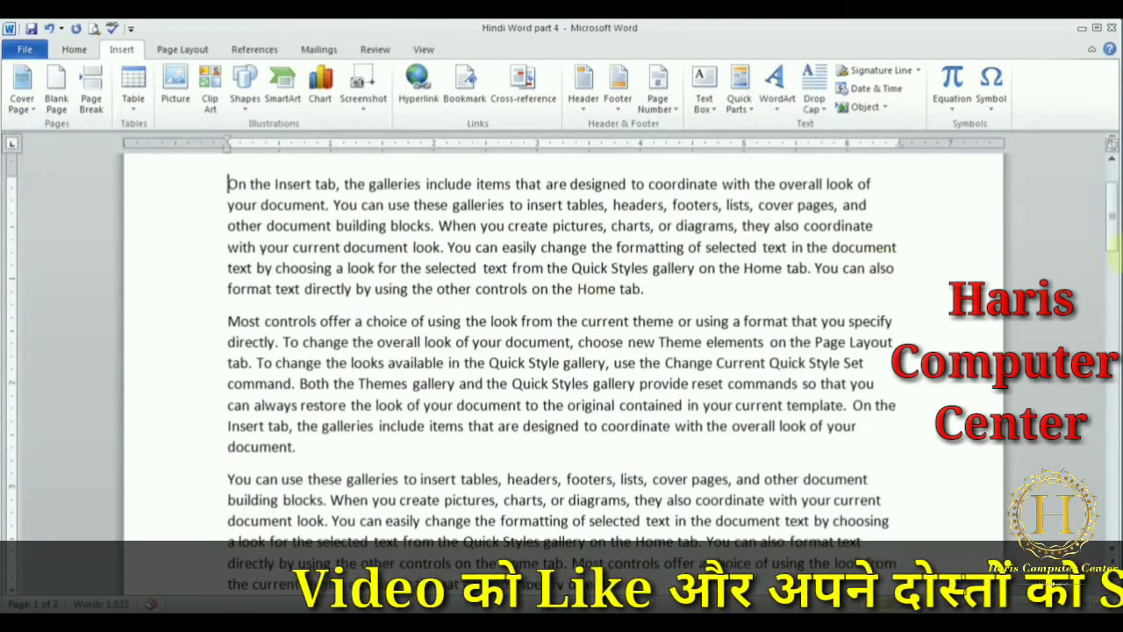
drag(1110, 230, 1110, 219)
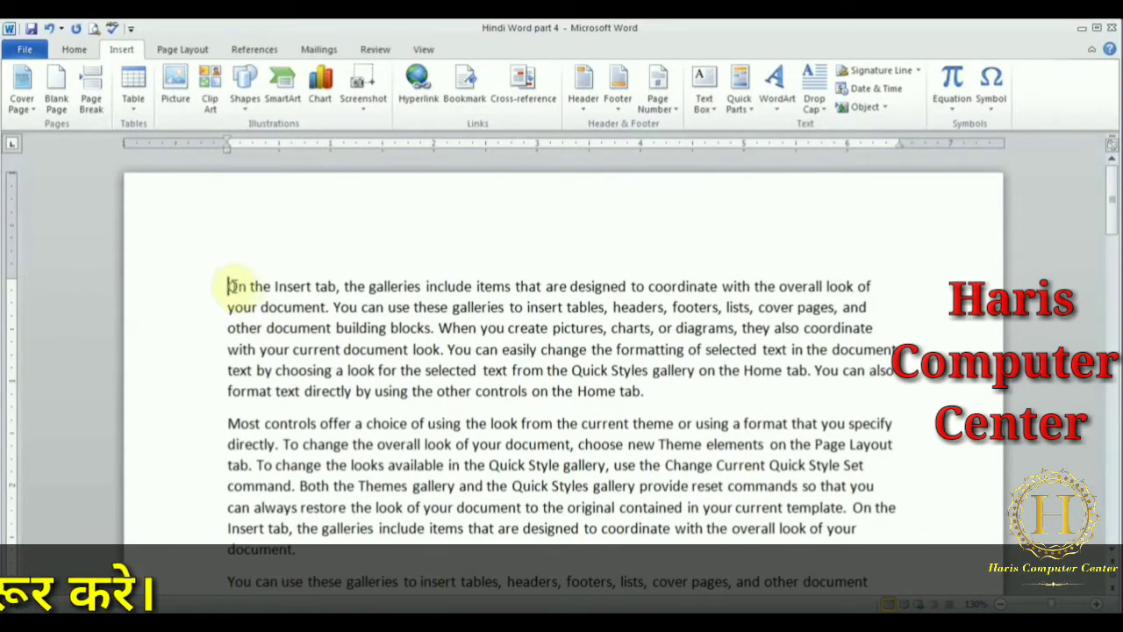
Try inserting a blank page before the first paragraph, and undo the insertion
click(56, 104)
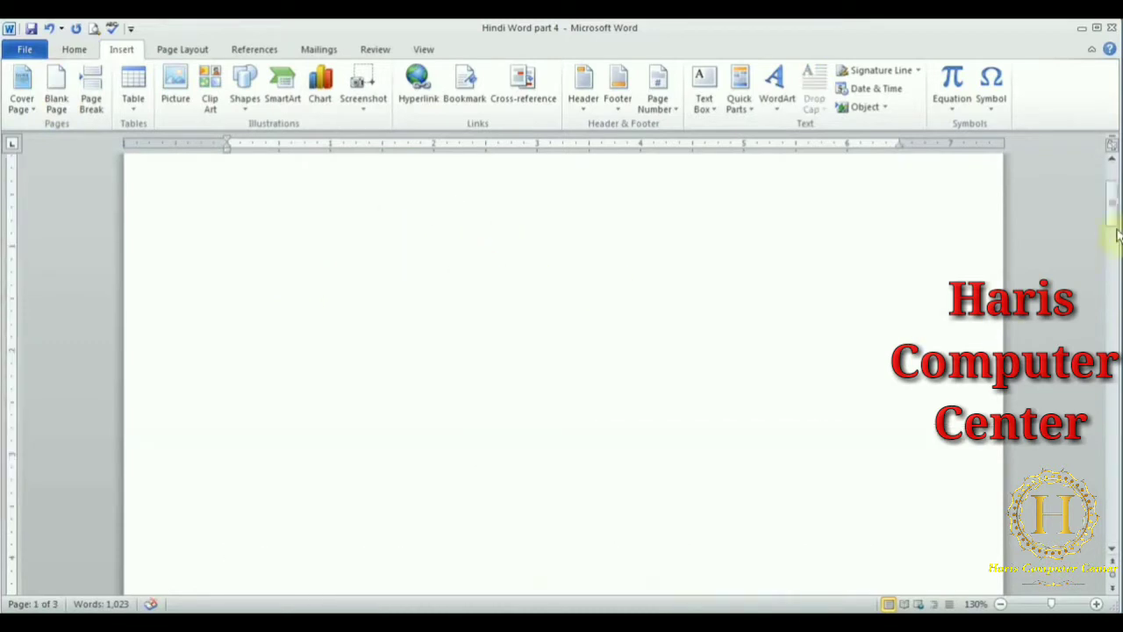
drag(1112, 221, 1112, 307)
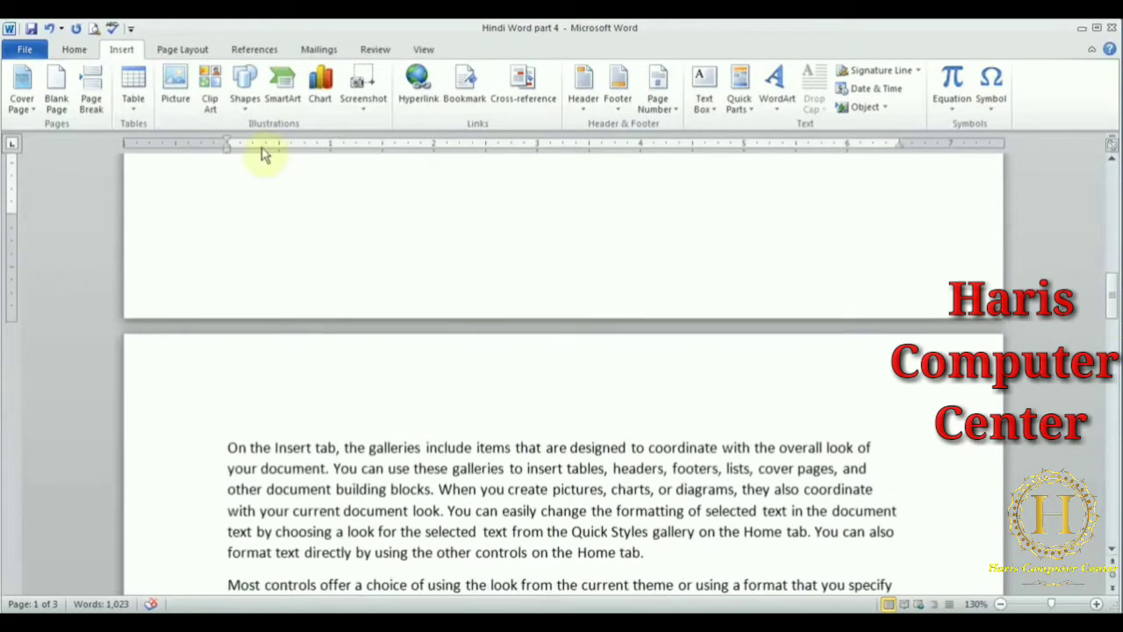
click(48, 28)
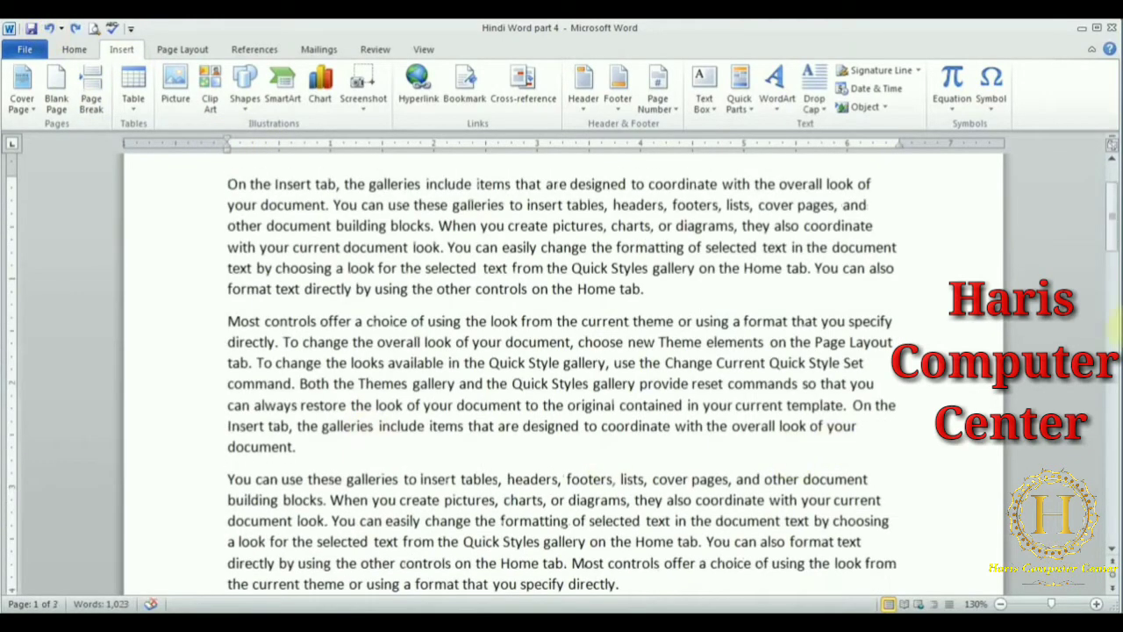
Try inserting a blank page after the document's last paragraph, and undo it
drag(1114, 233, 1114, 465)
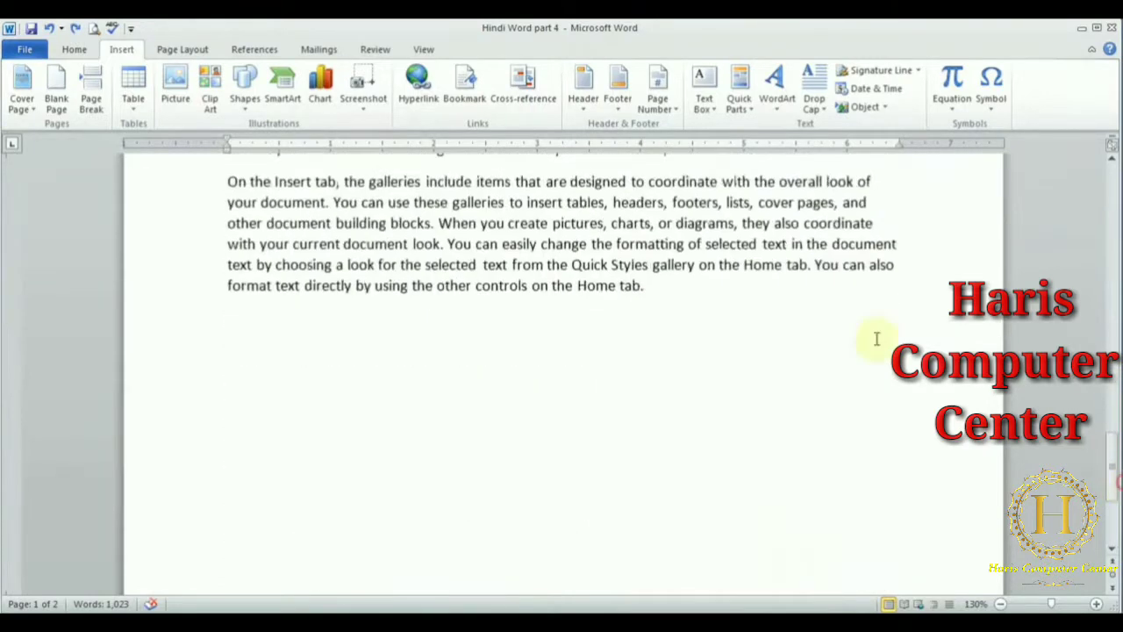
click(717, 311)
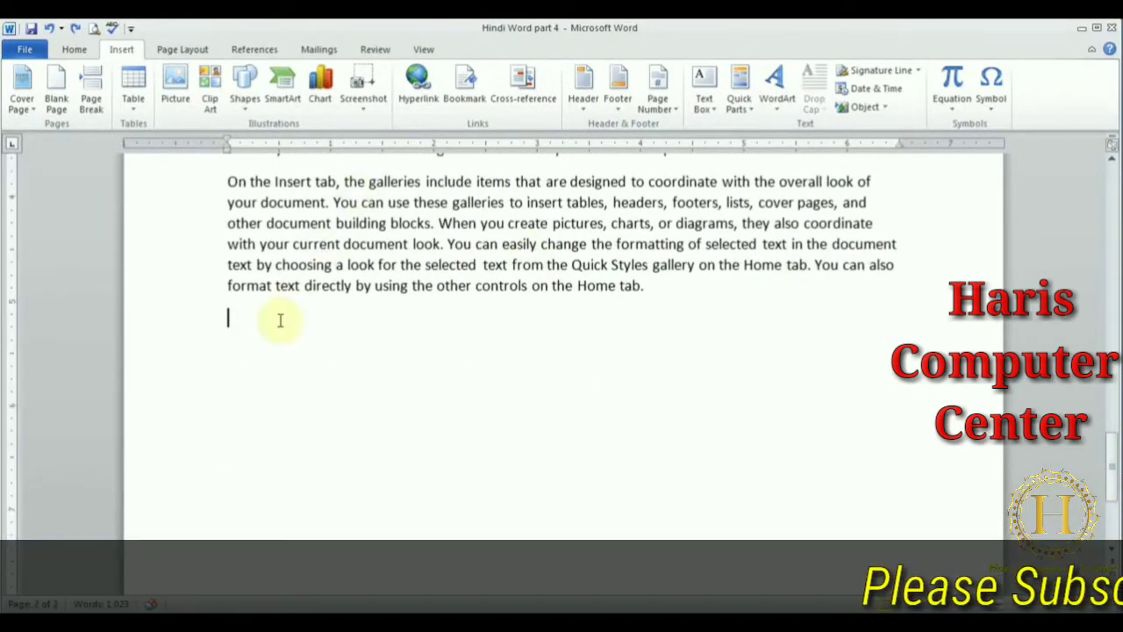
click(55, 97)
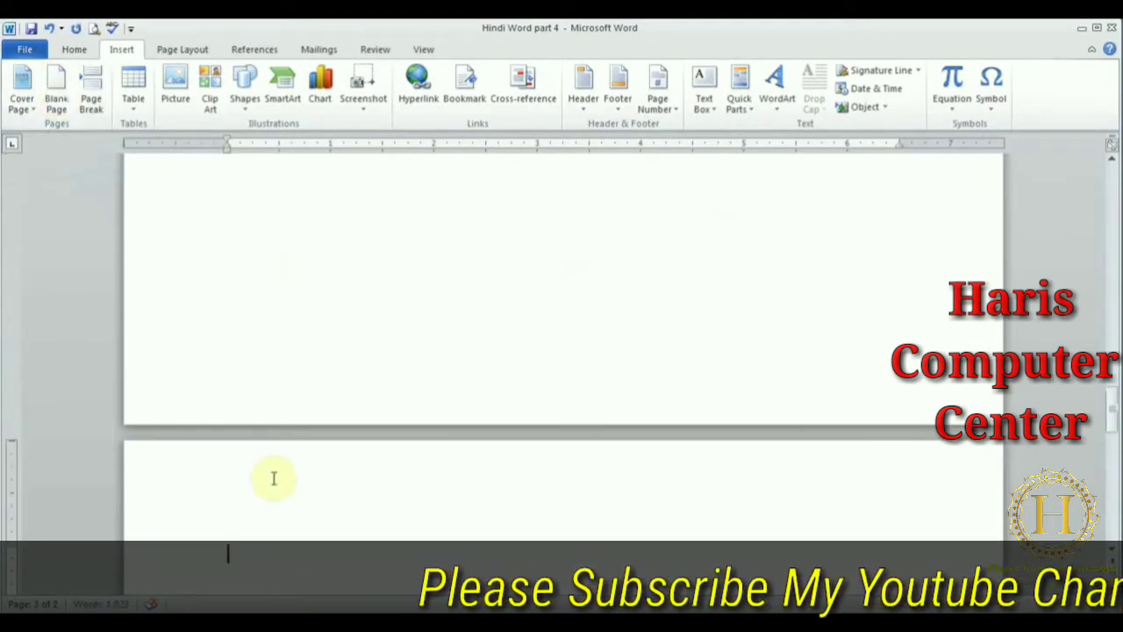
click(49, 29)
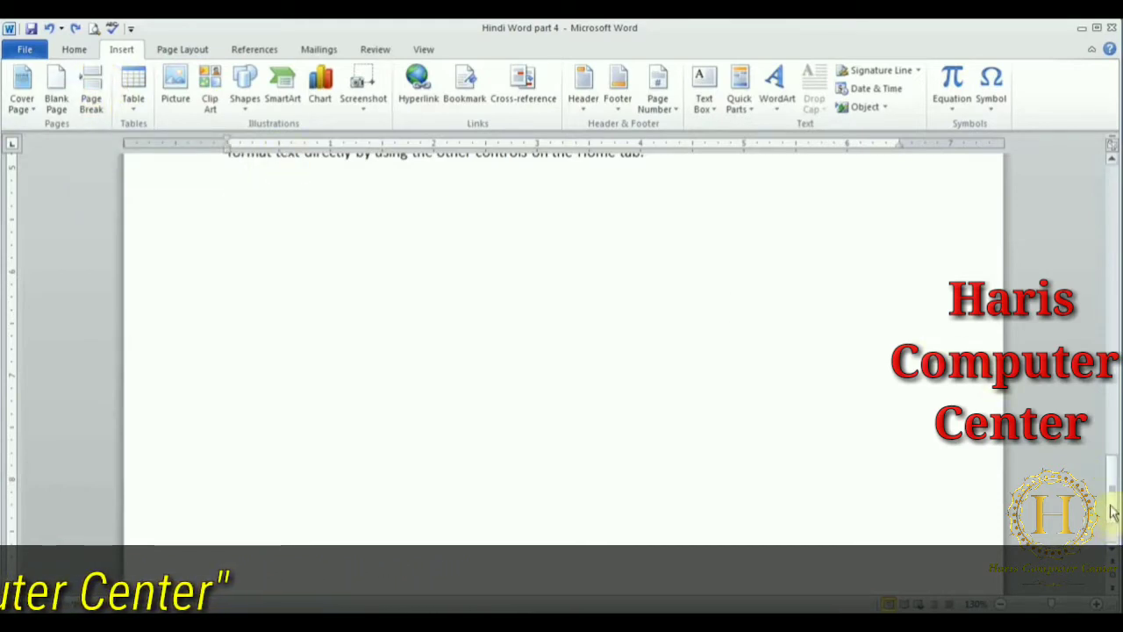
Insert a table with four columns and three rows on the empty line below the last paragraph
drag(1112, 507, 1111, 484)
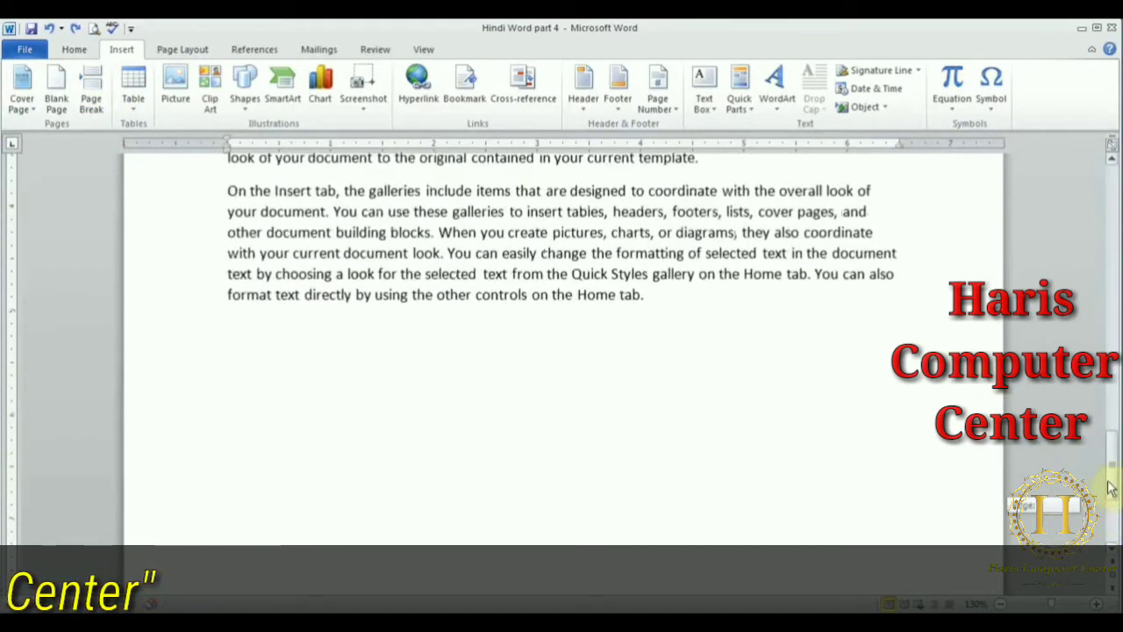
click(274, 348)
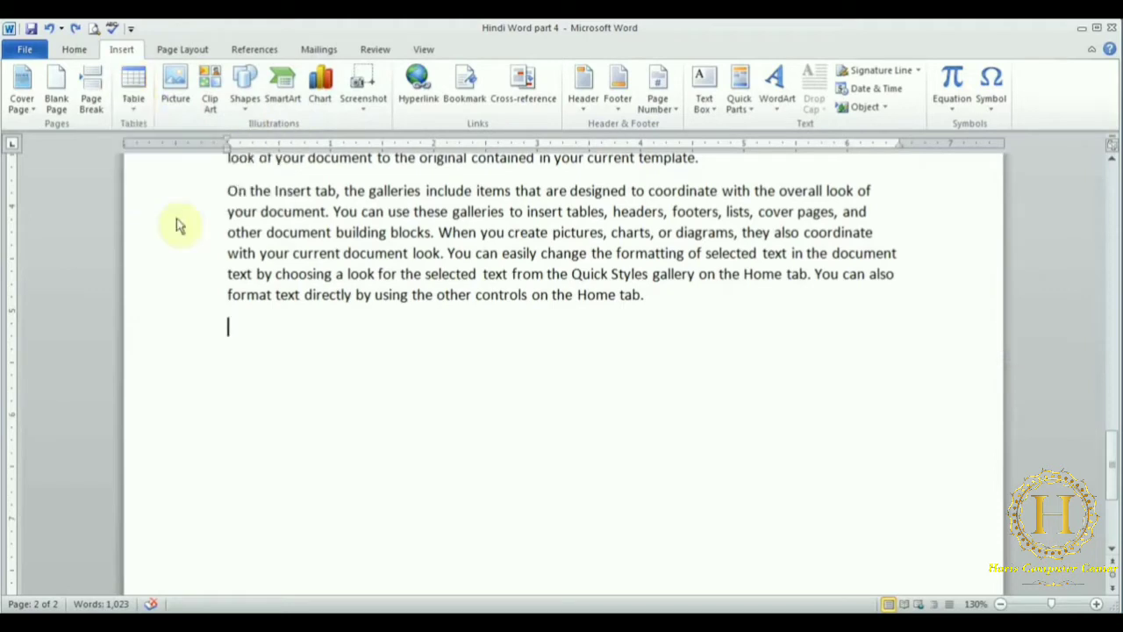
click(134, 99)
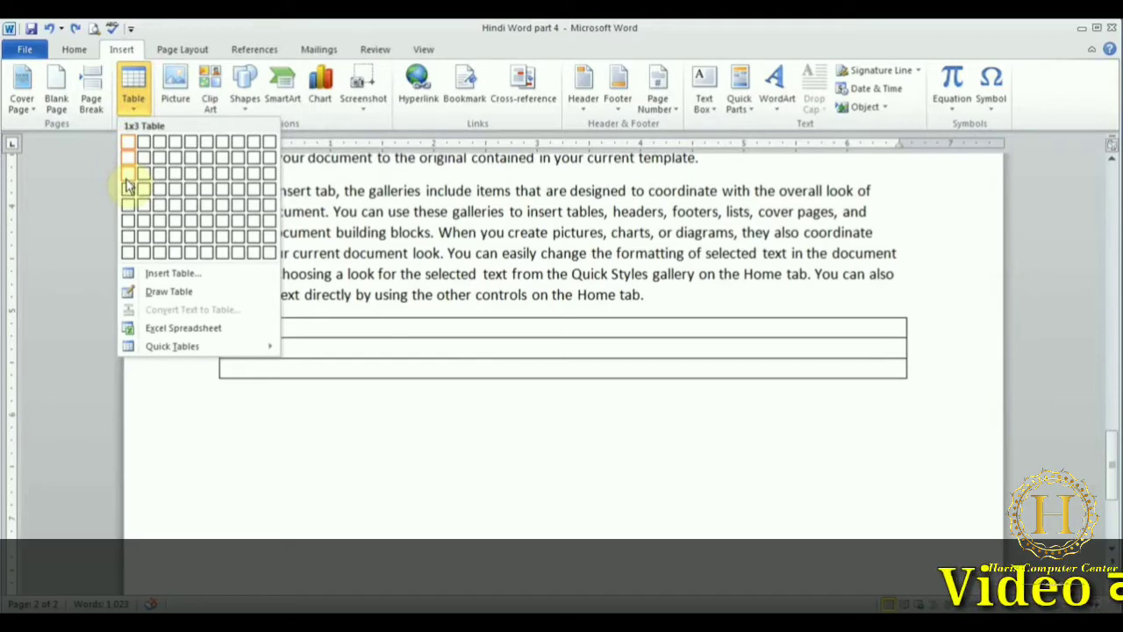
click(175, 181)
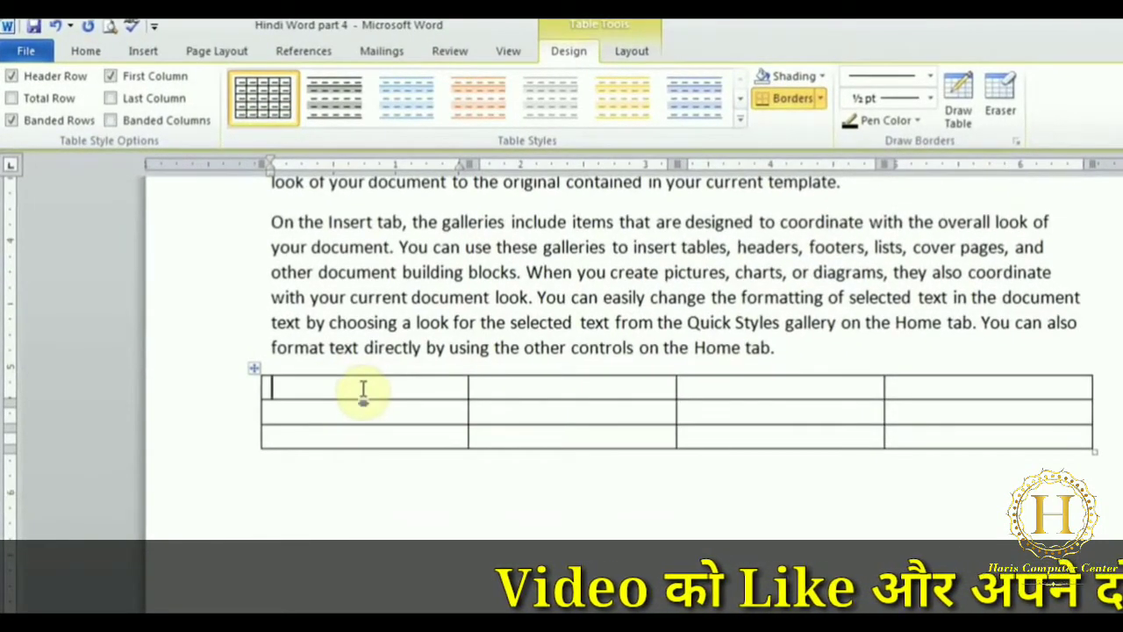
Fill the table's header row with First Name, Last Name, Telephone and City
text(First Name)
key(Tab)
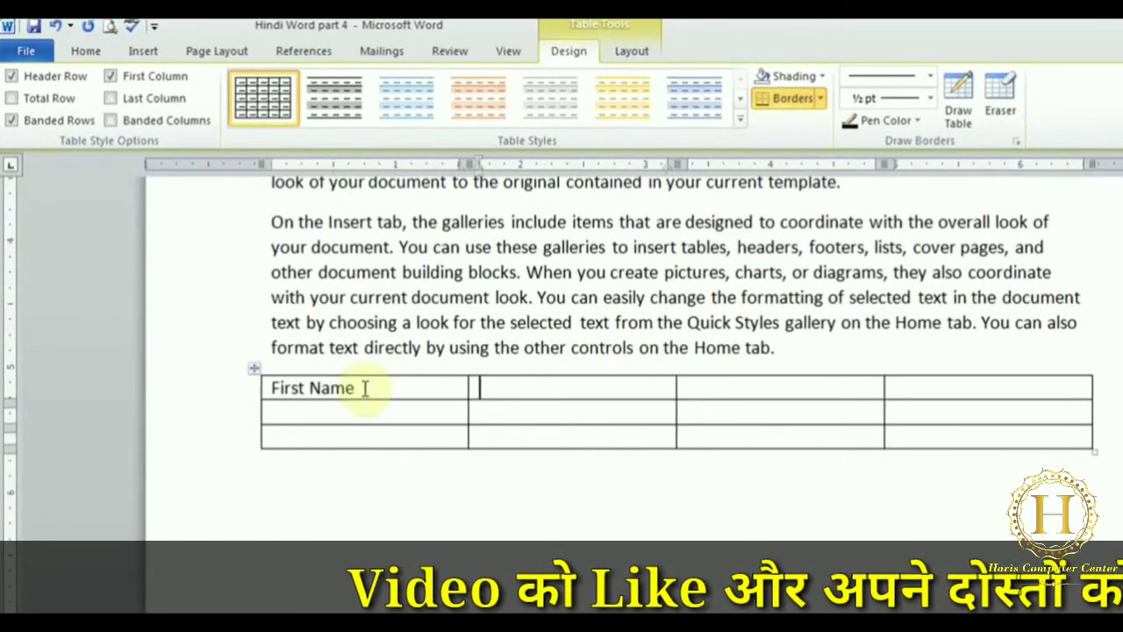
text(Last Name)
key(Tab)
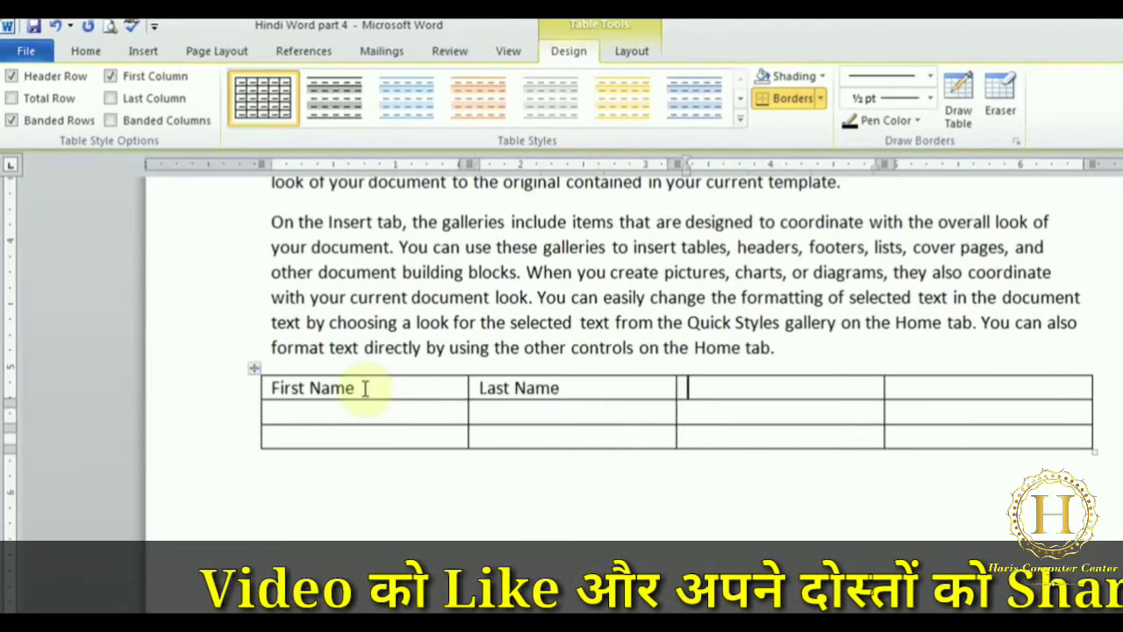
text(Telephone)
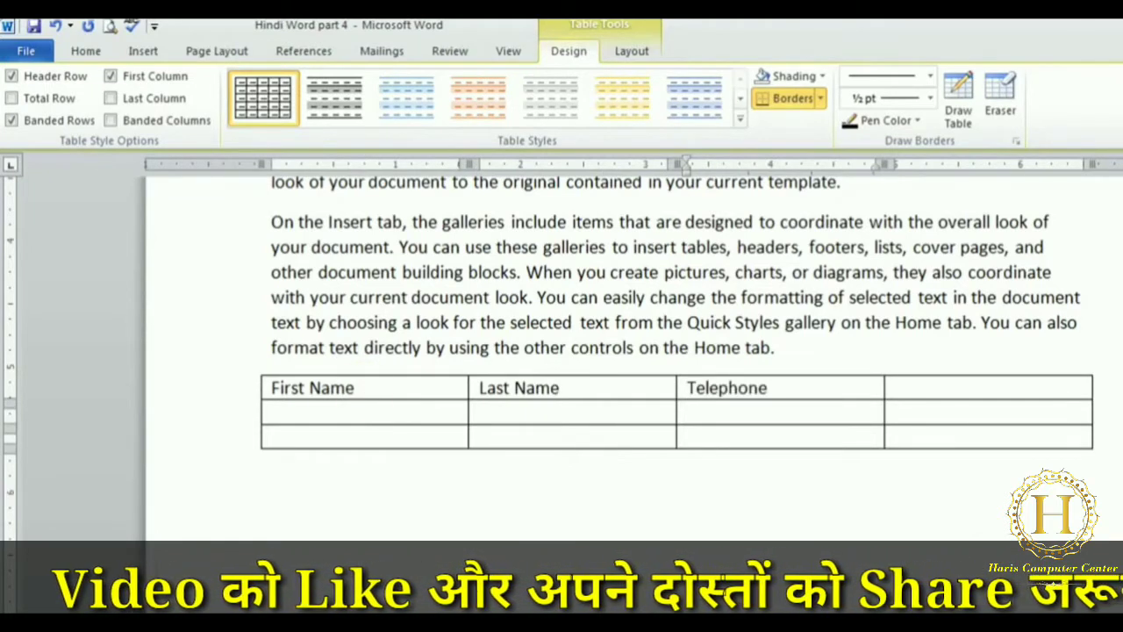
key(Tab)
text(City)
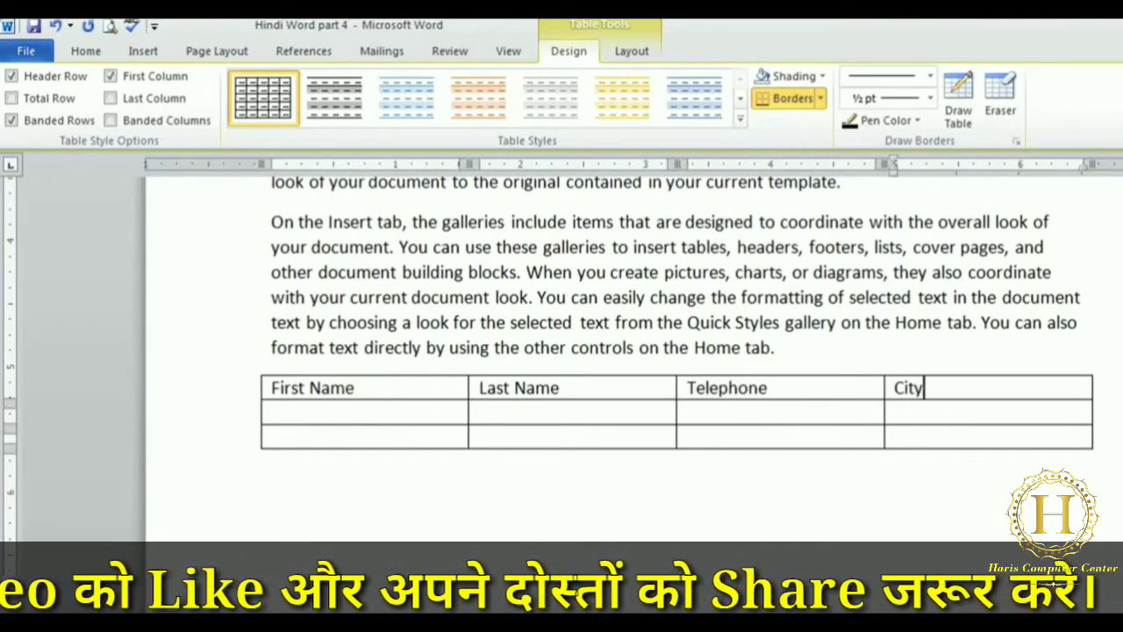
Enter a person's first name in the First Name column for each of the two rows below the header
click(388, 414)
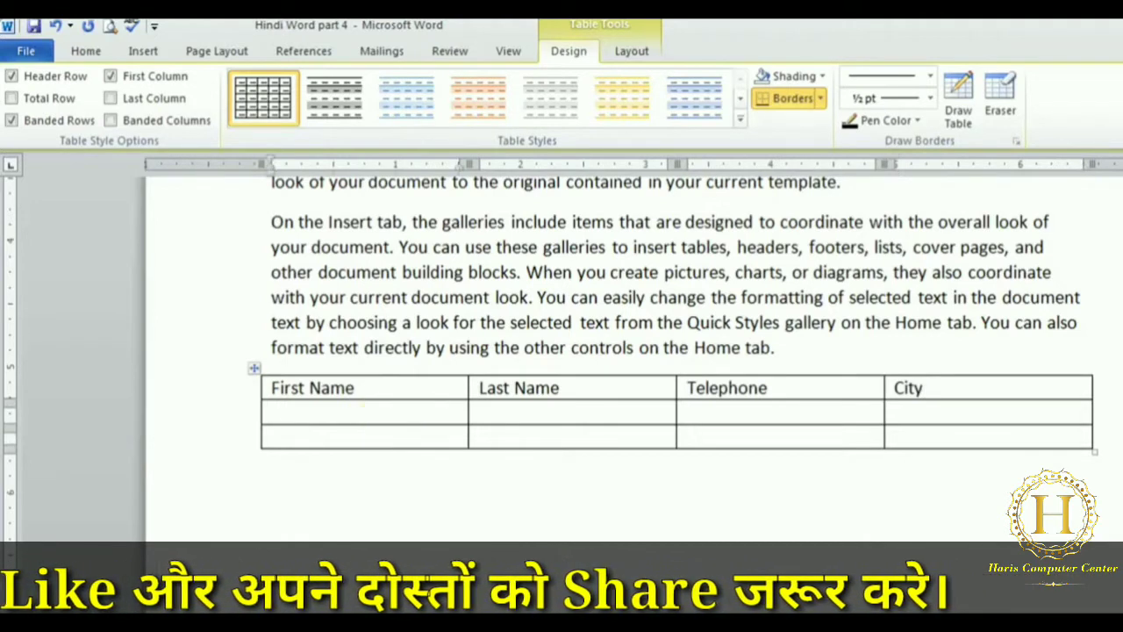
text(John)
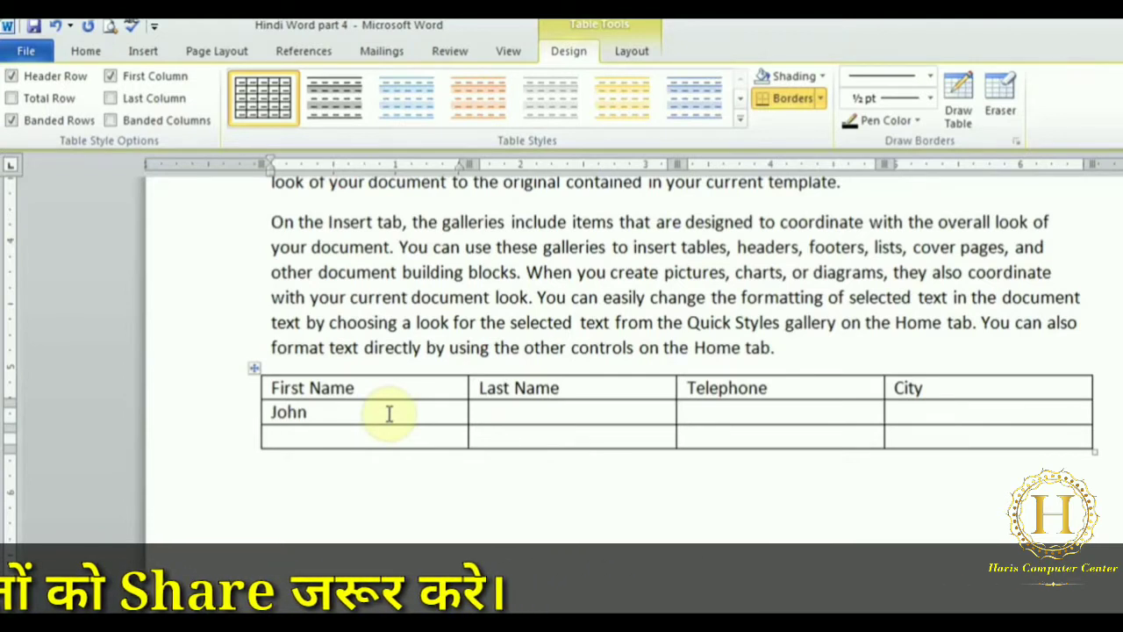
key(Down)
text(Lisa)
key(Down)
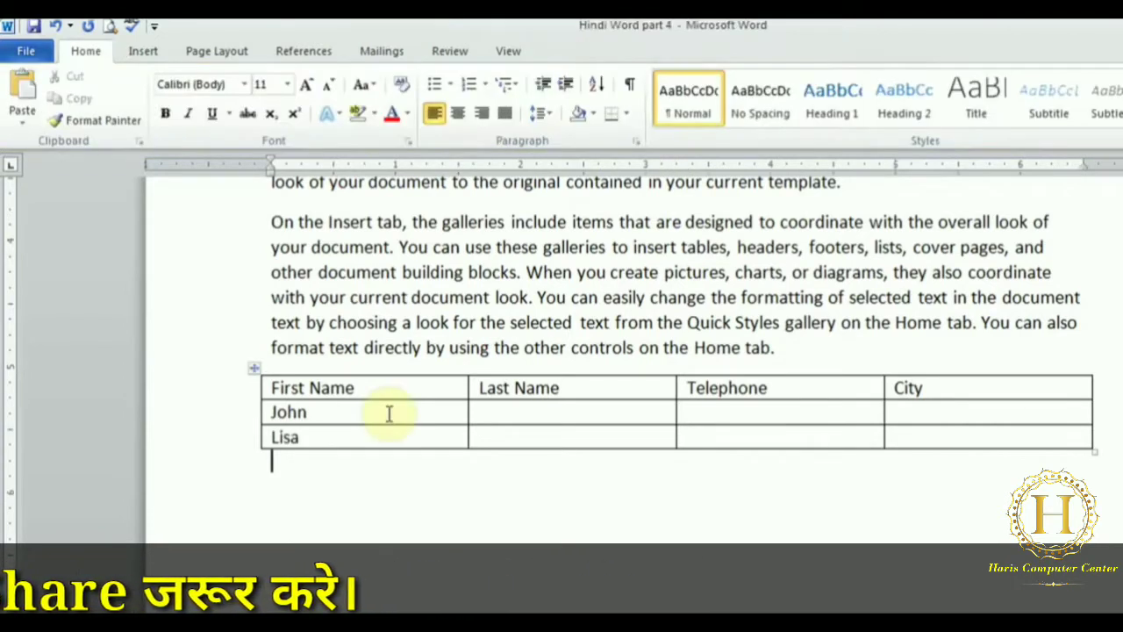
Add a new row at the end of the table and enter a person's first name in its First Name cell
key(Up)
key(Right)
key(Tab)
key(Tab)
key(Tab)
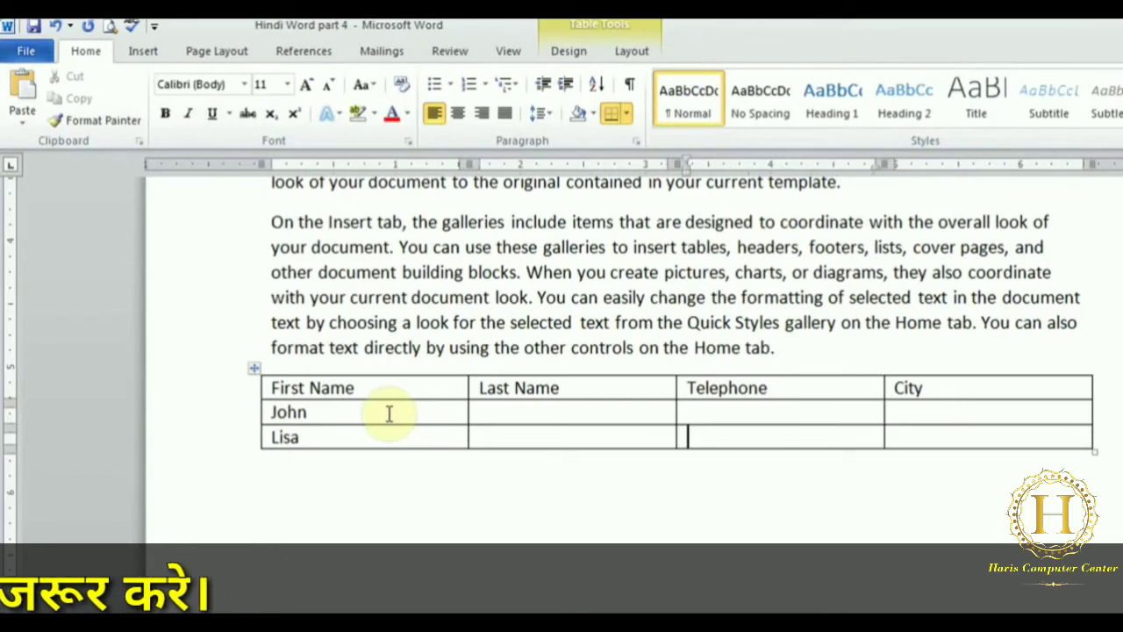
text(Paul)
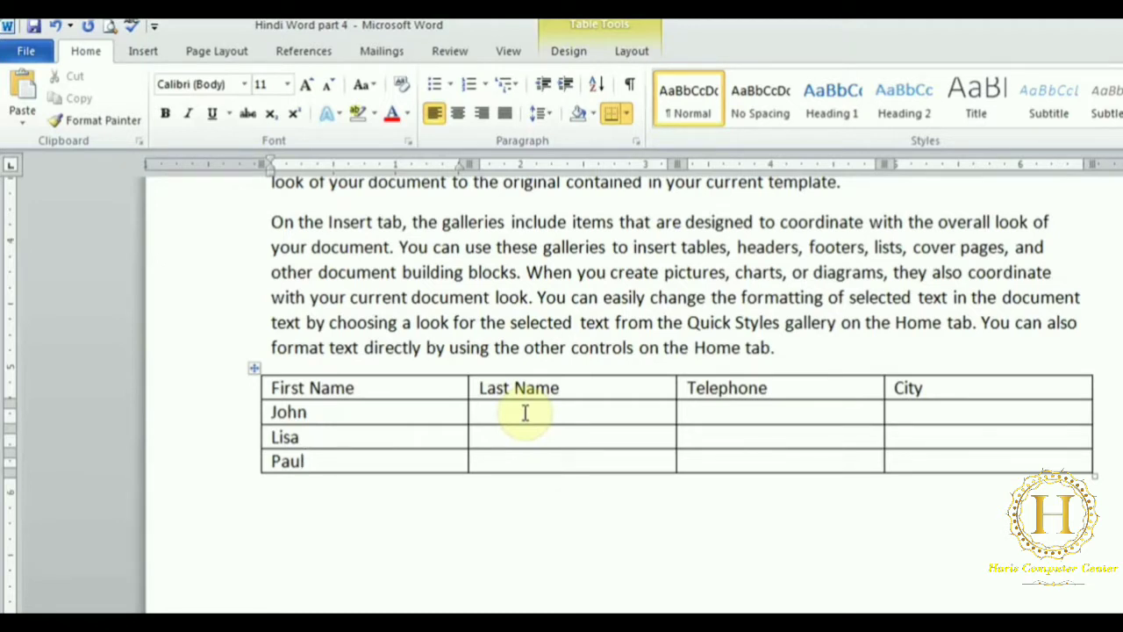
Try a built-in grey style with a shaded header row on the table, and restore the plain table style
click(586, 35)
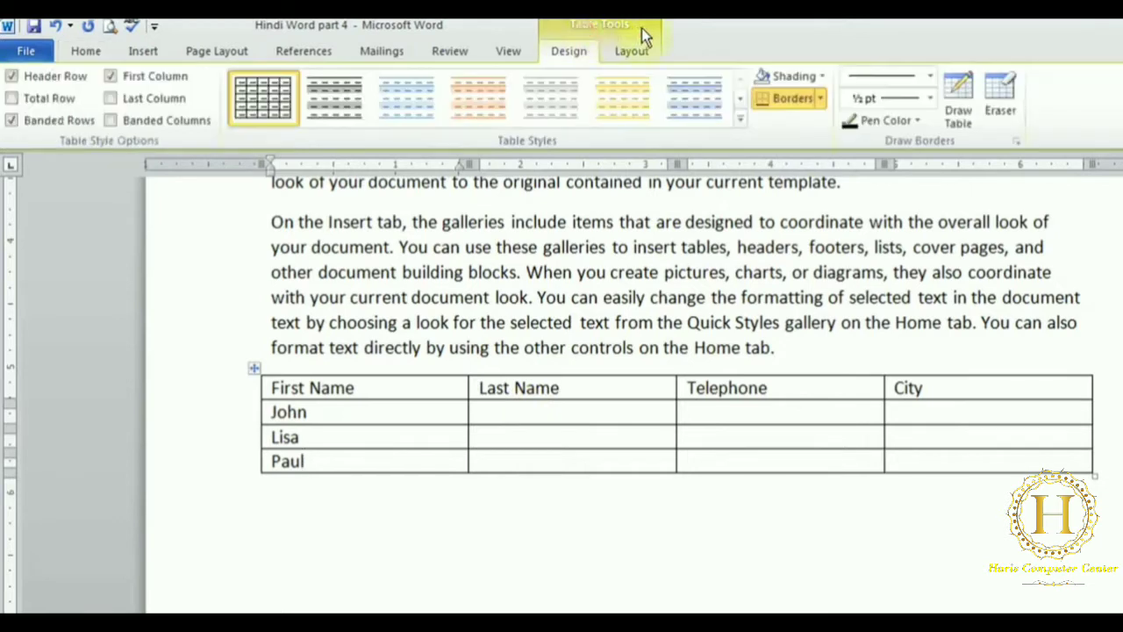
click(452, 286)
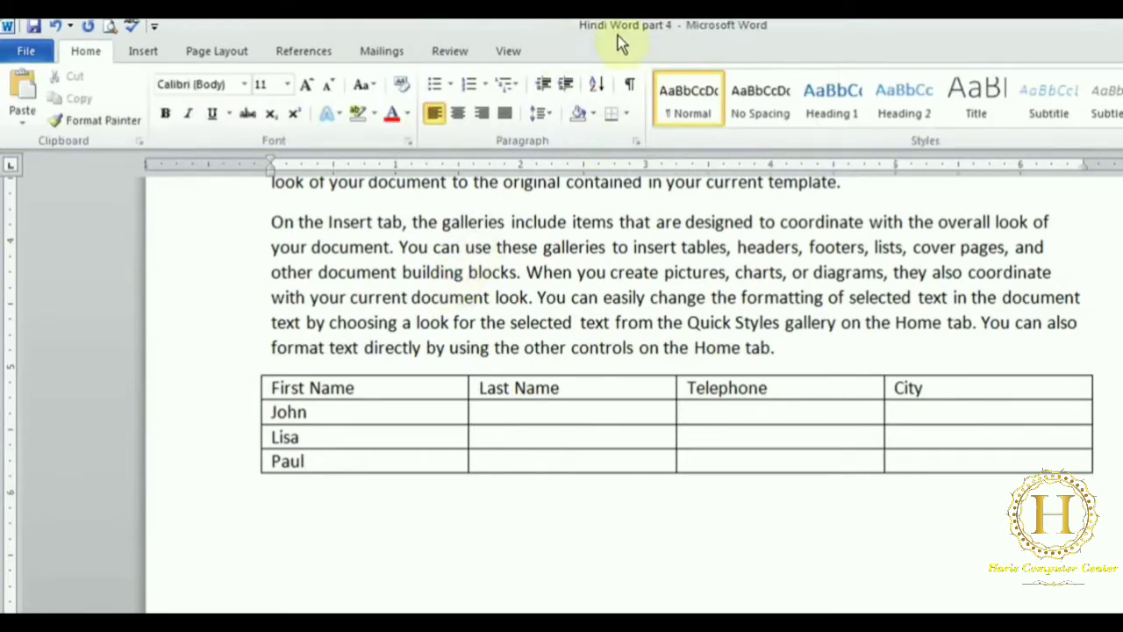
click(369, 411)
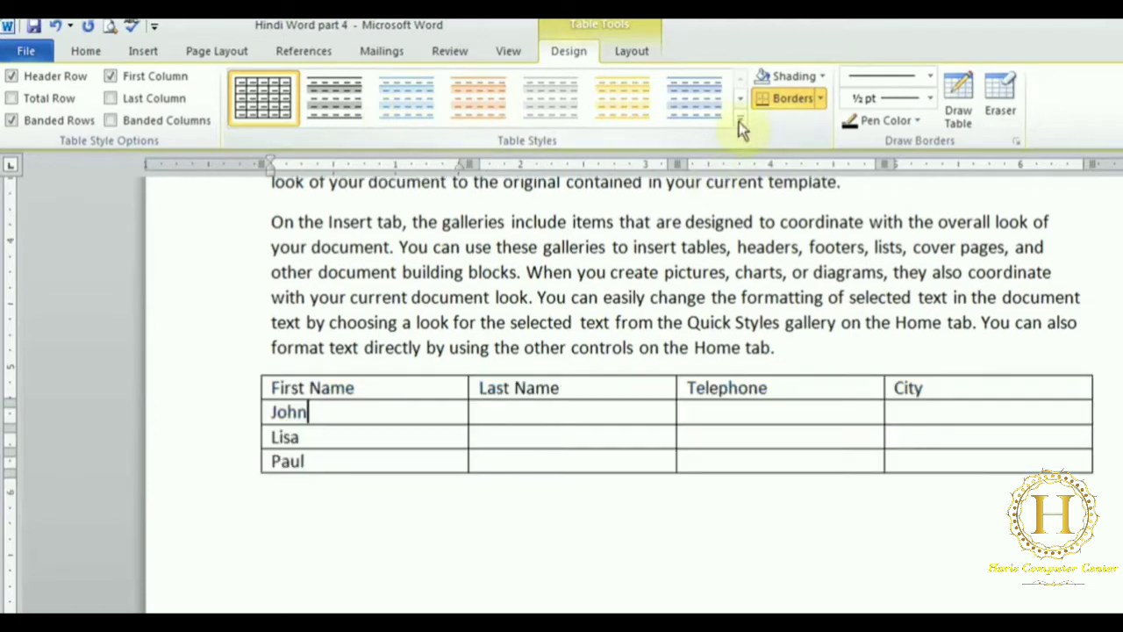
click(739, 121)
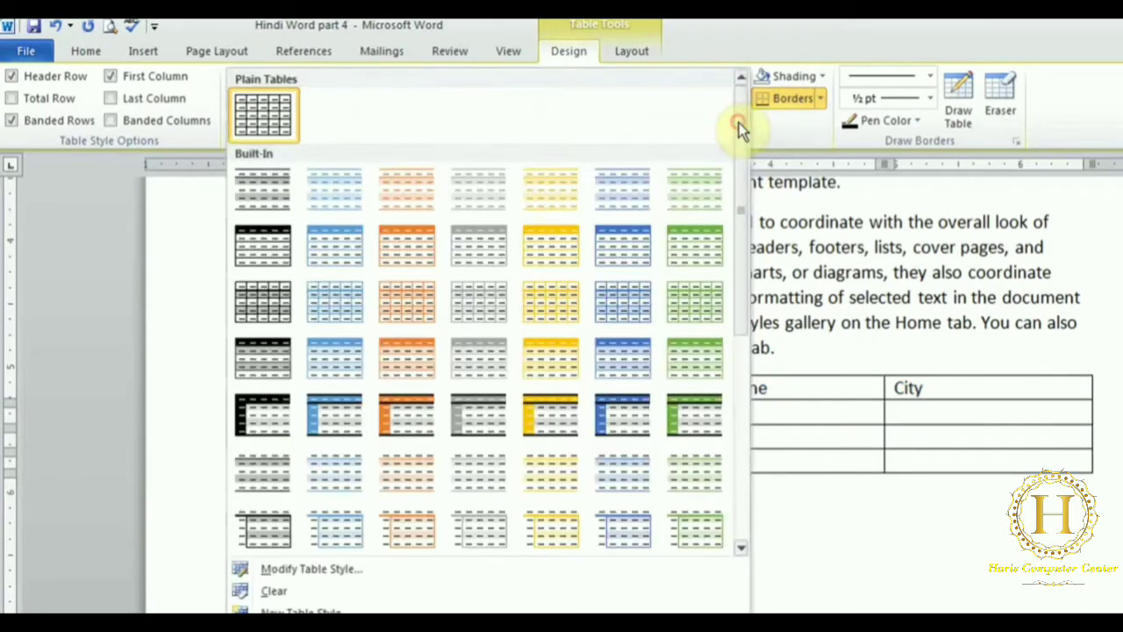
click(478, 257)
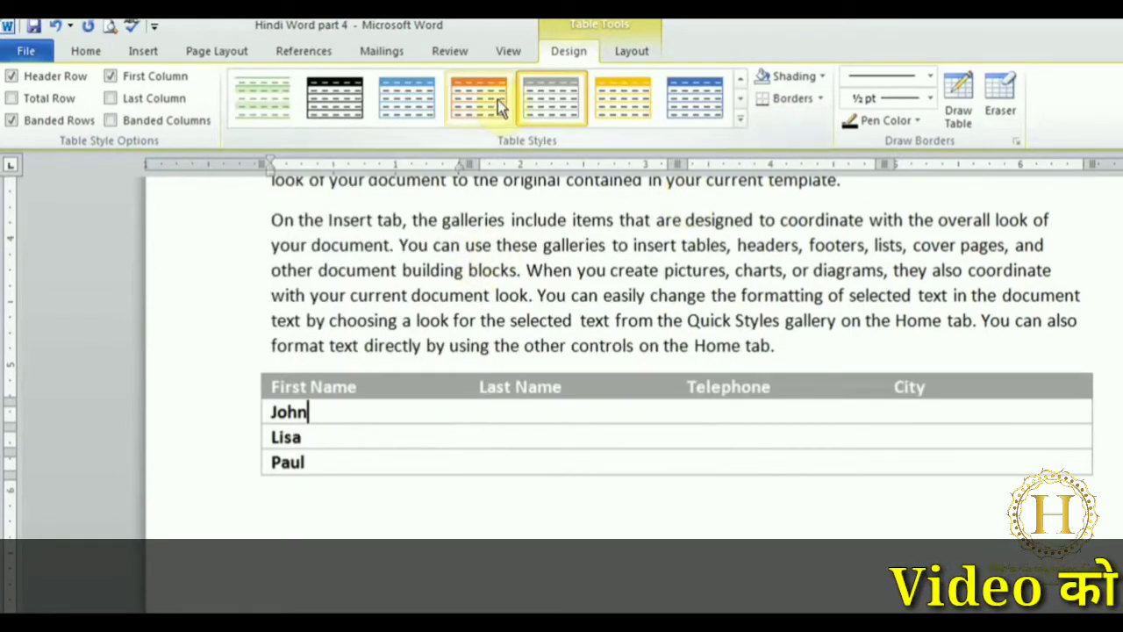
click(738, 122)
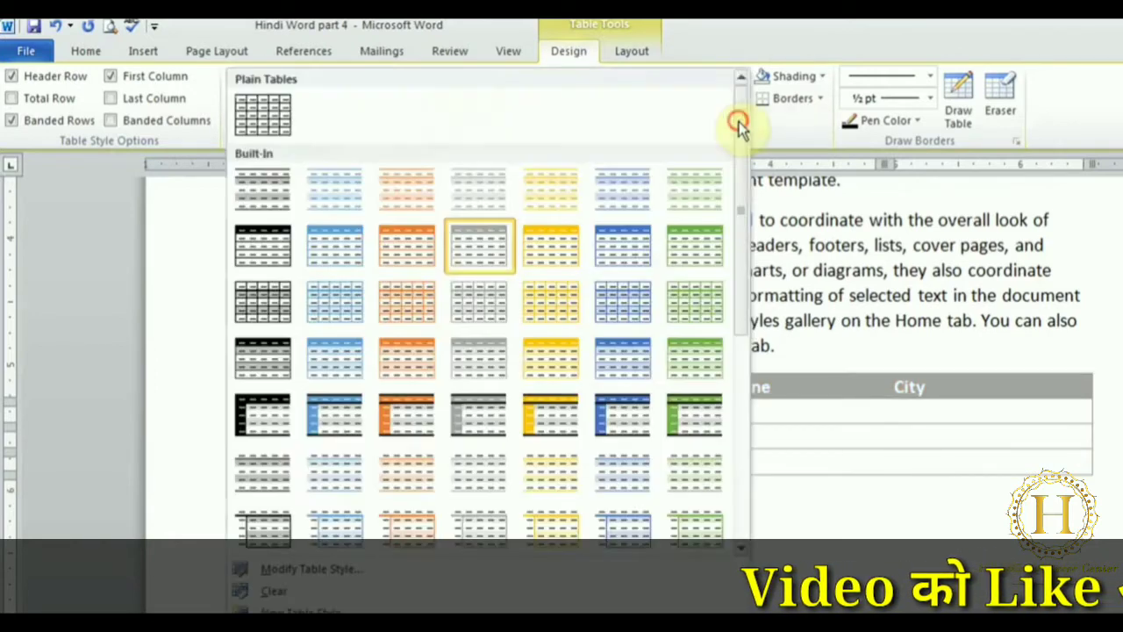
click(275, 104)
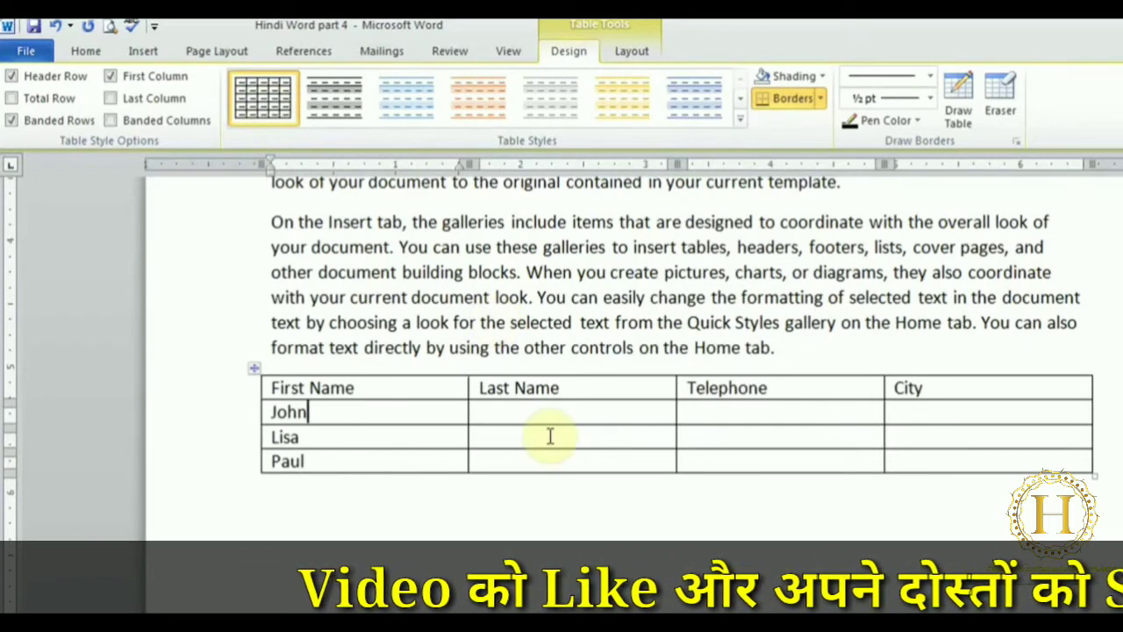
Insert a column before the Last Name column and enter Middle Name as its header
click(628, 51)
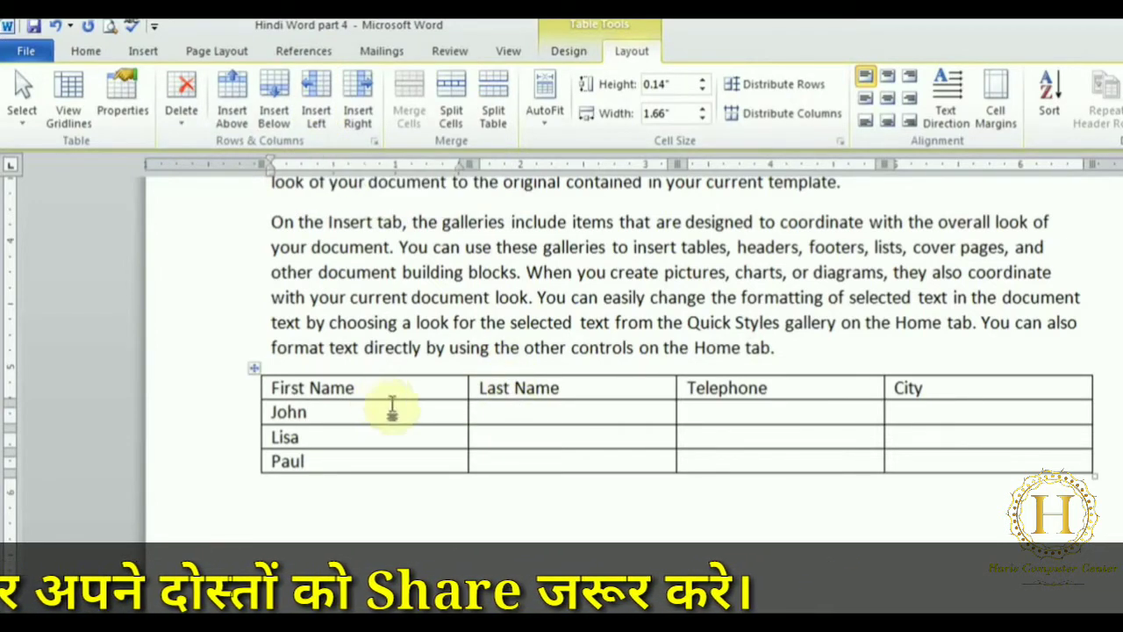
click(513, 387)
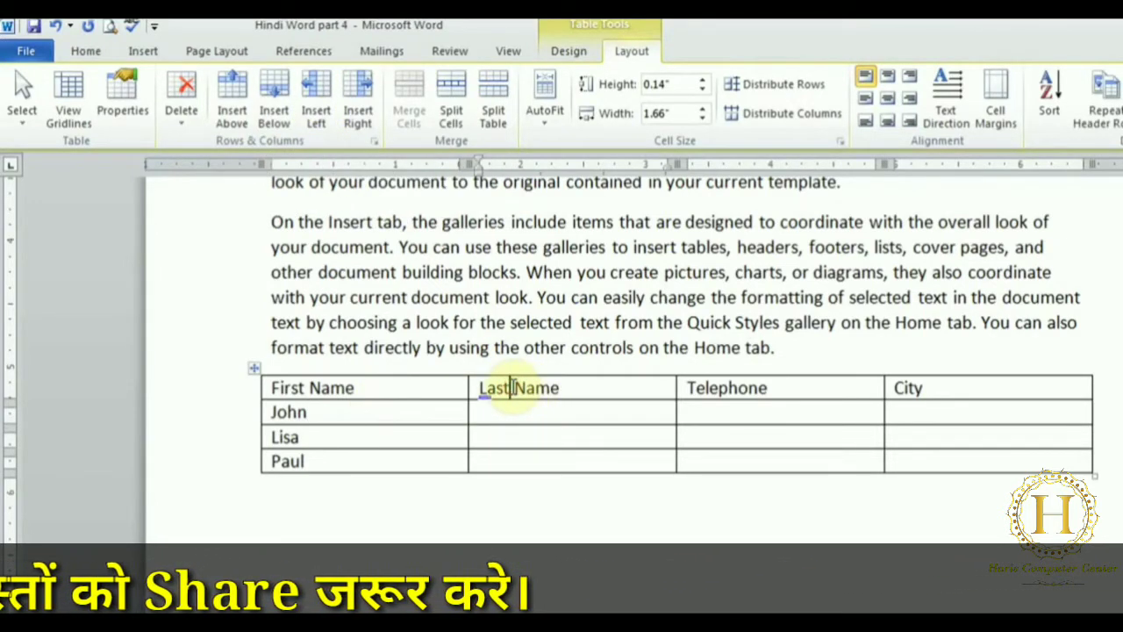
click(317, 95)
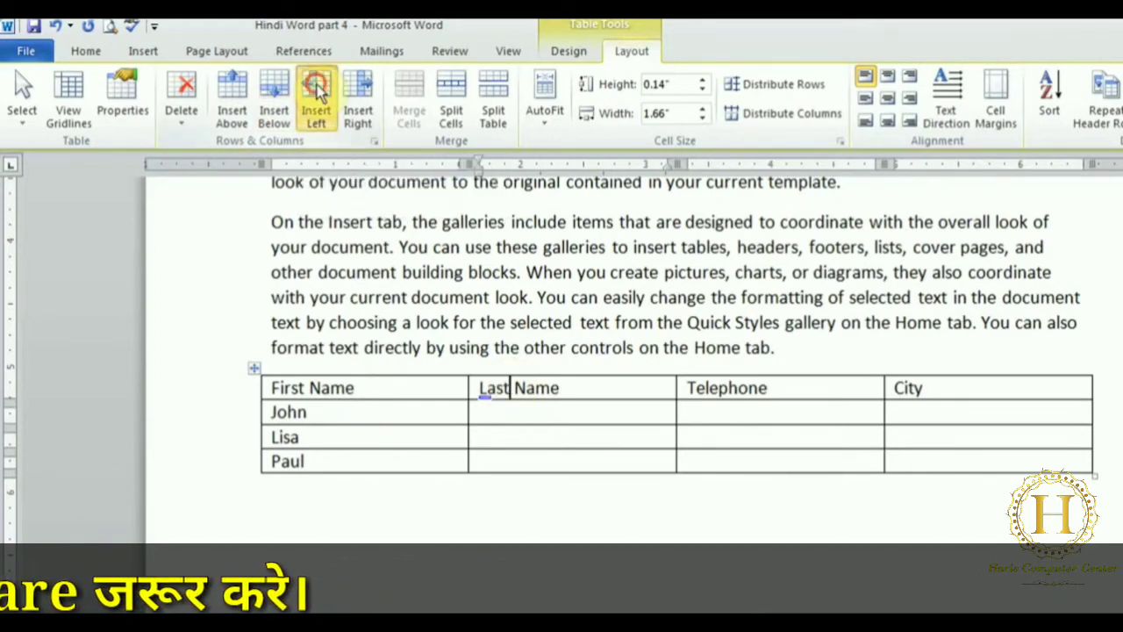
click(477, 388)
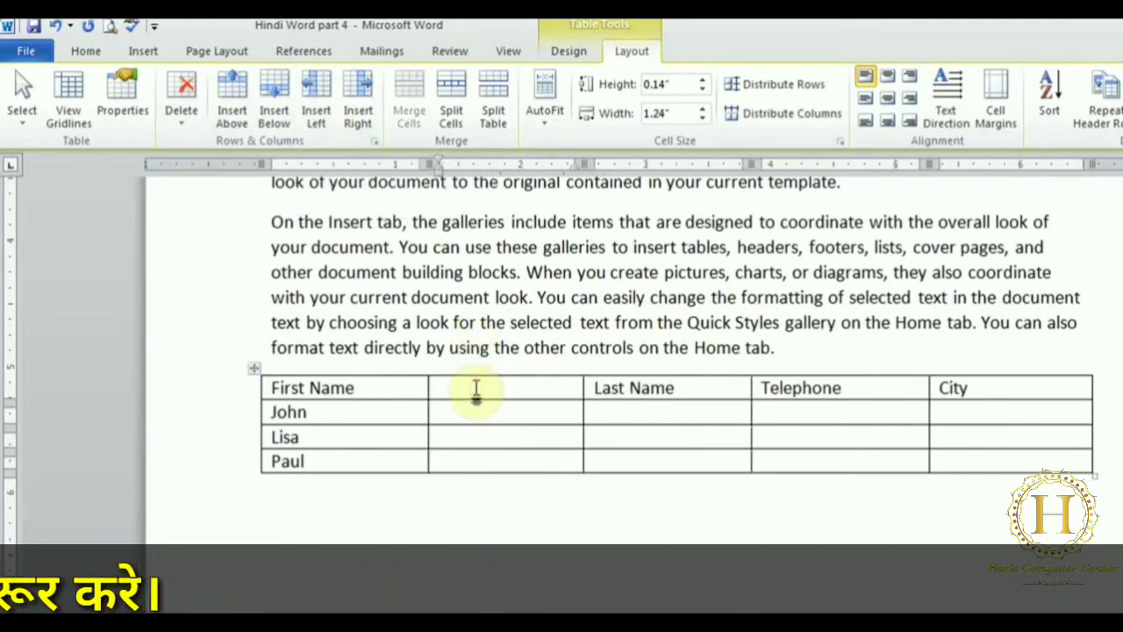
text(Middl)
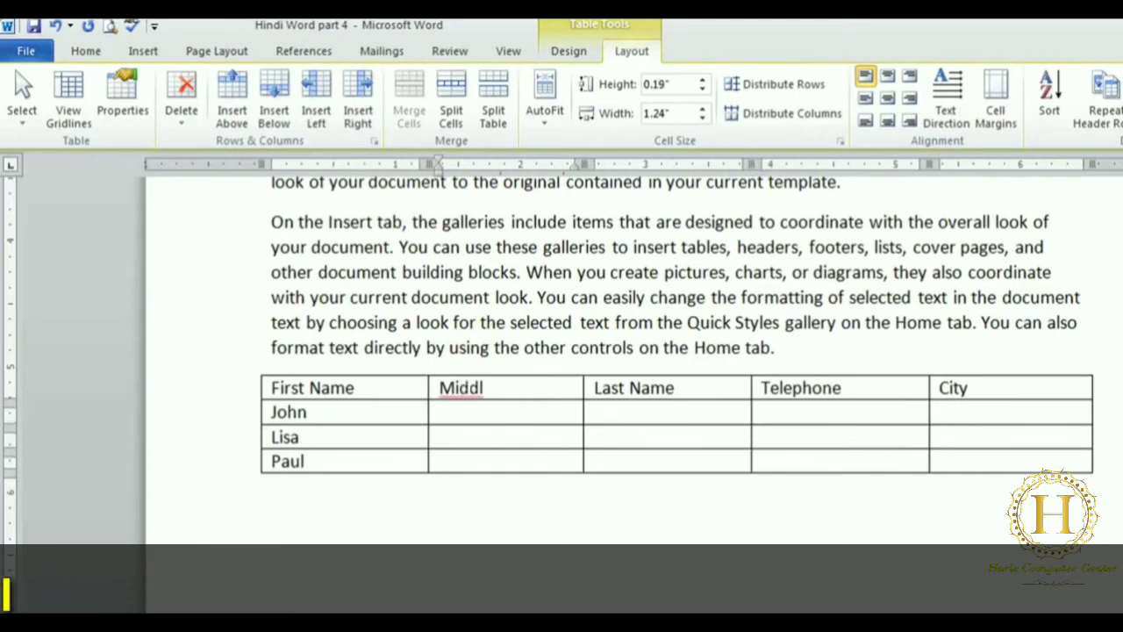
text(e Name)
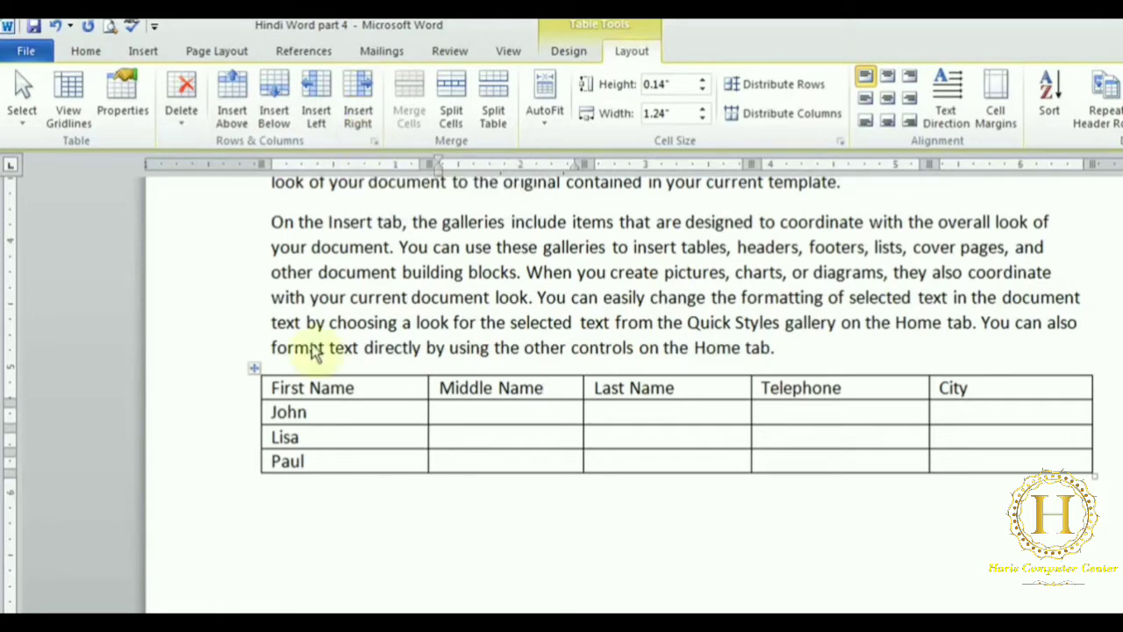
Insert a row above the second name row and enter a person's first name in its First Name cell
click(317, 430)
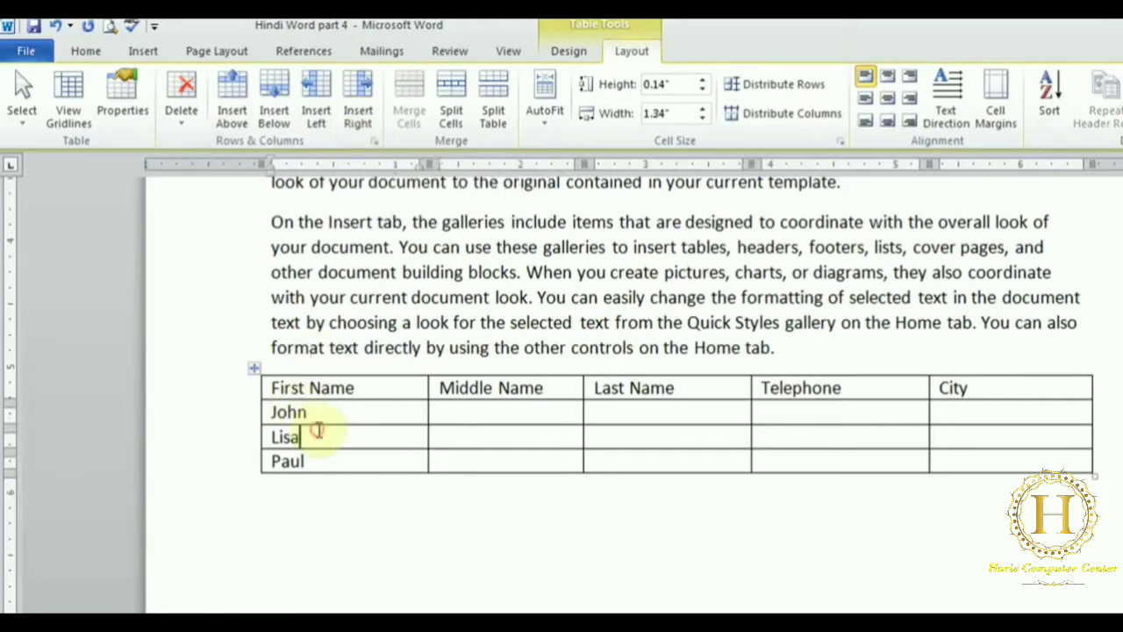
click(239, 107)
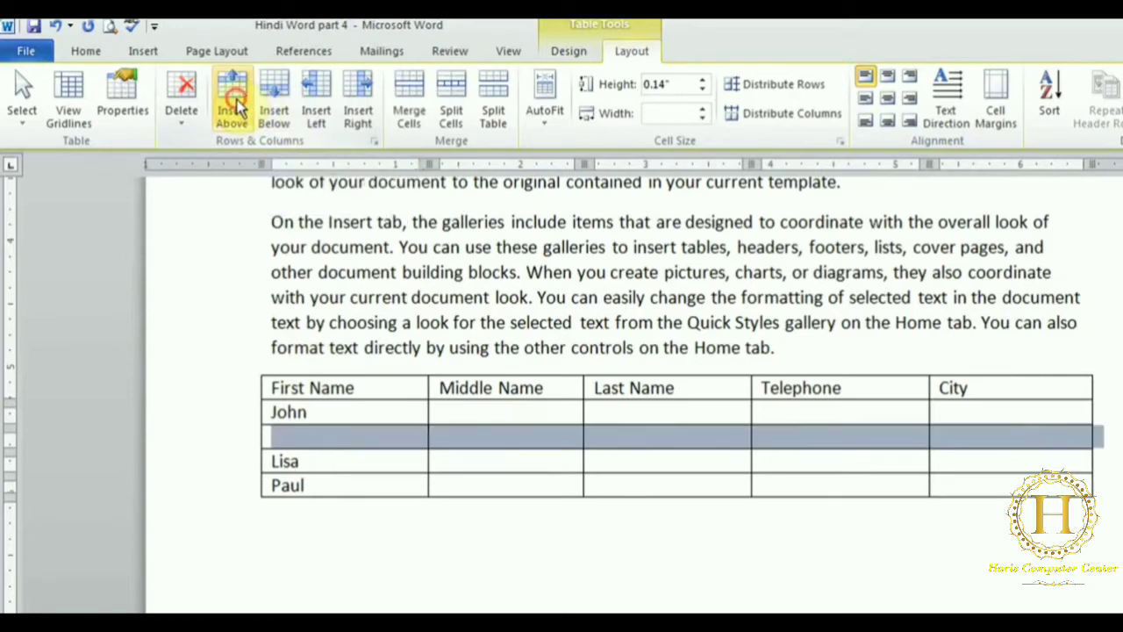
click(332, 438)
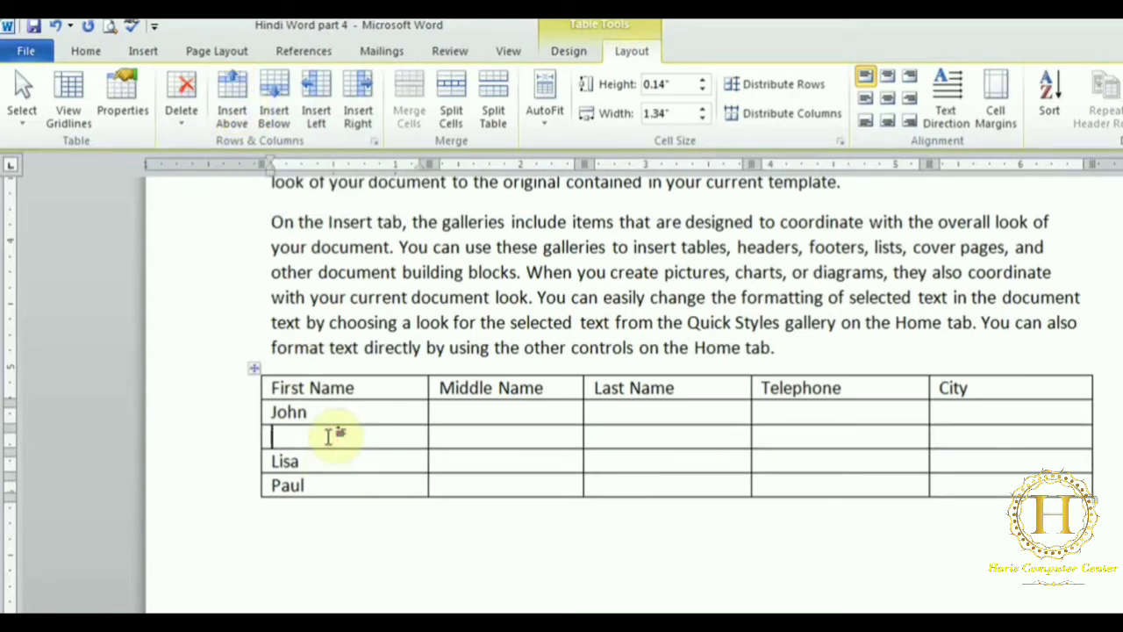
text(Peter)
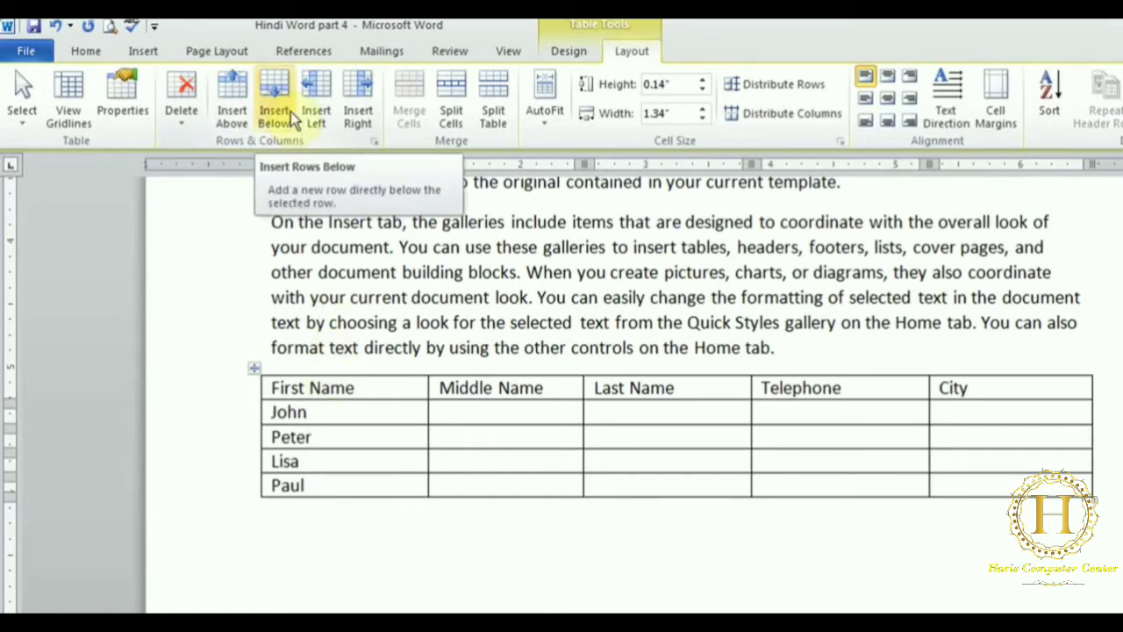
Delete the entire Middle Name column from the table
click(184, 116)
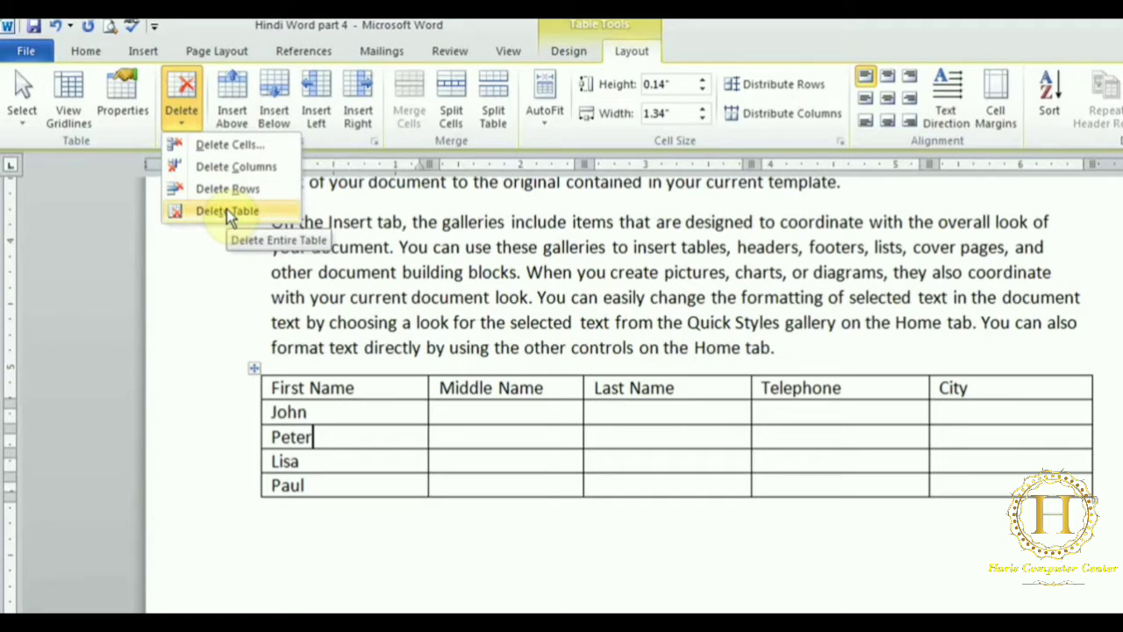
click(527, 416)
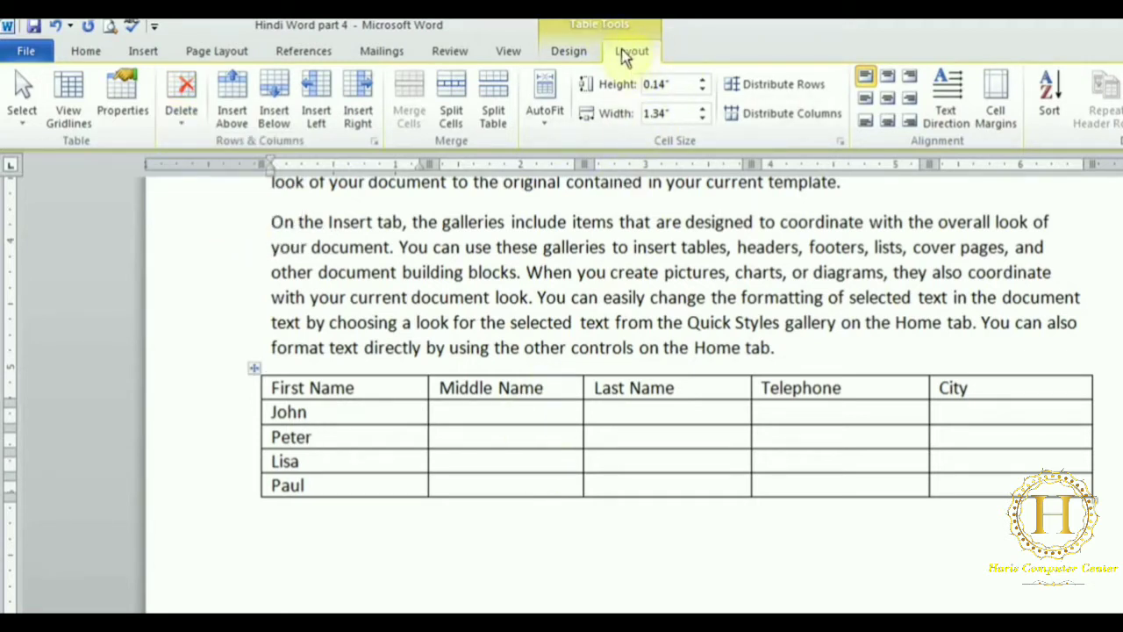
right_click(492, 413)
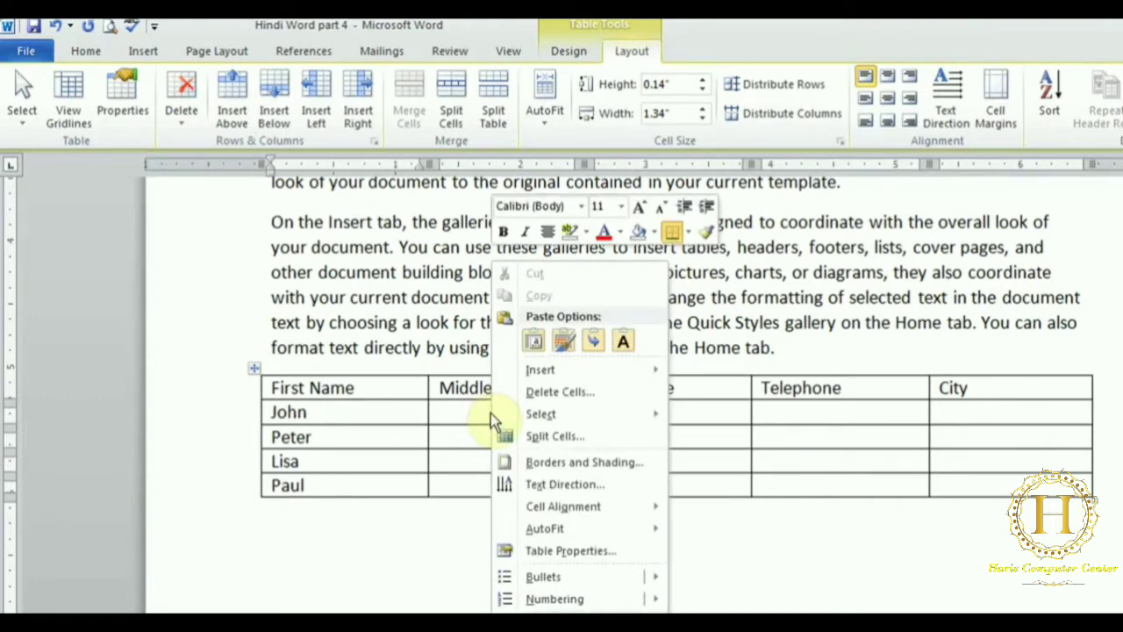
mouse_move(553, 373)
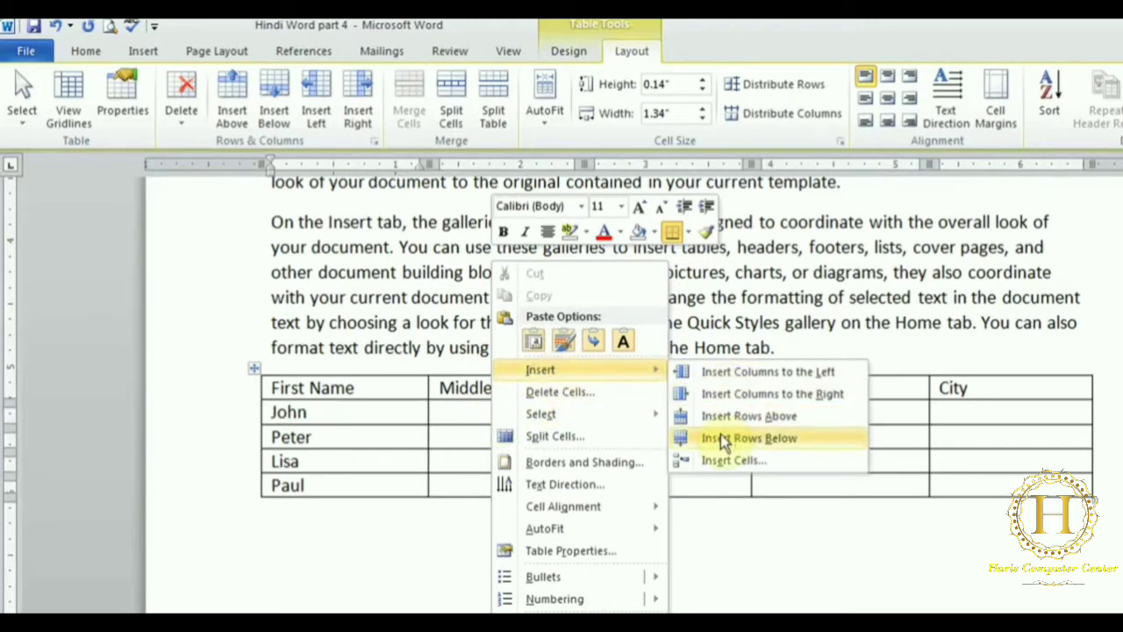
click(592, 394)
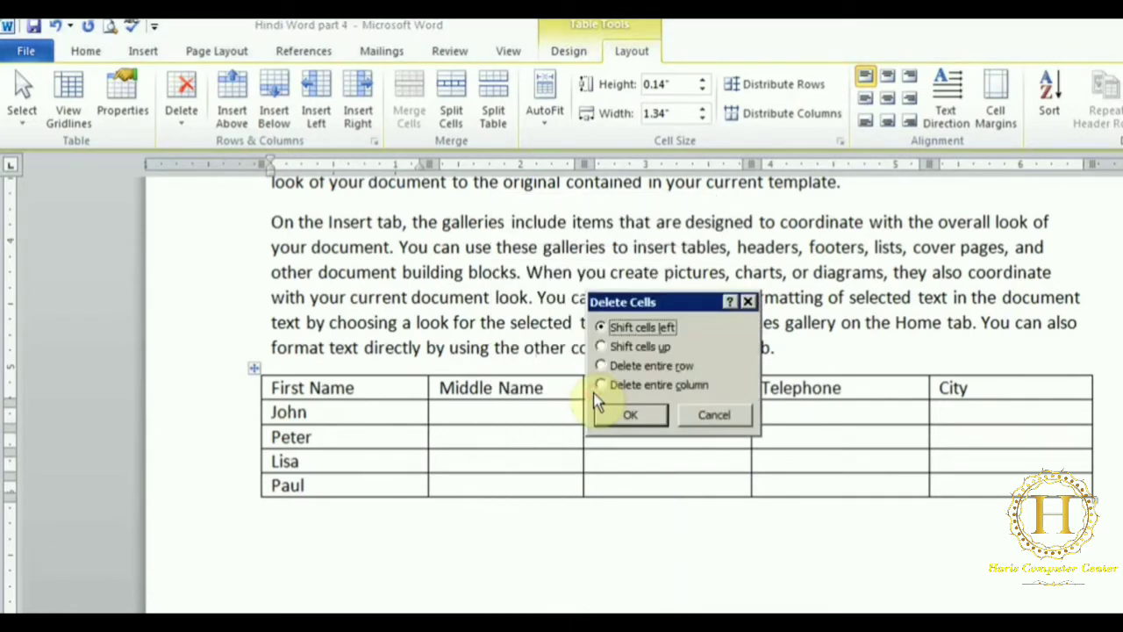
click(601, 386)
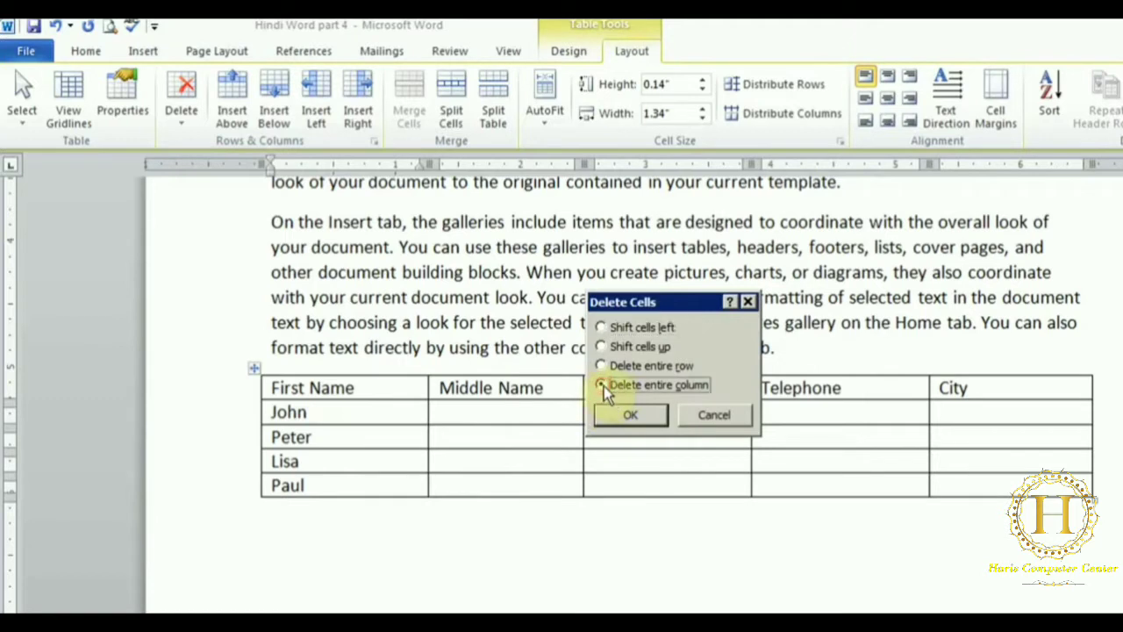
click(601, 420)
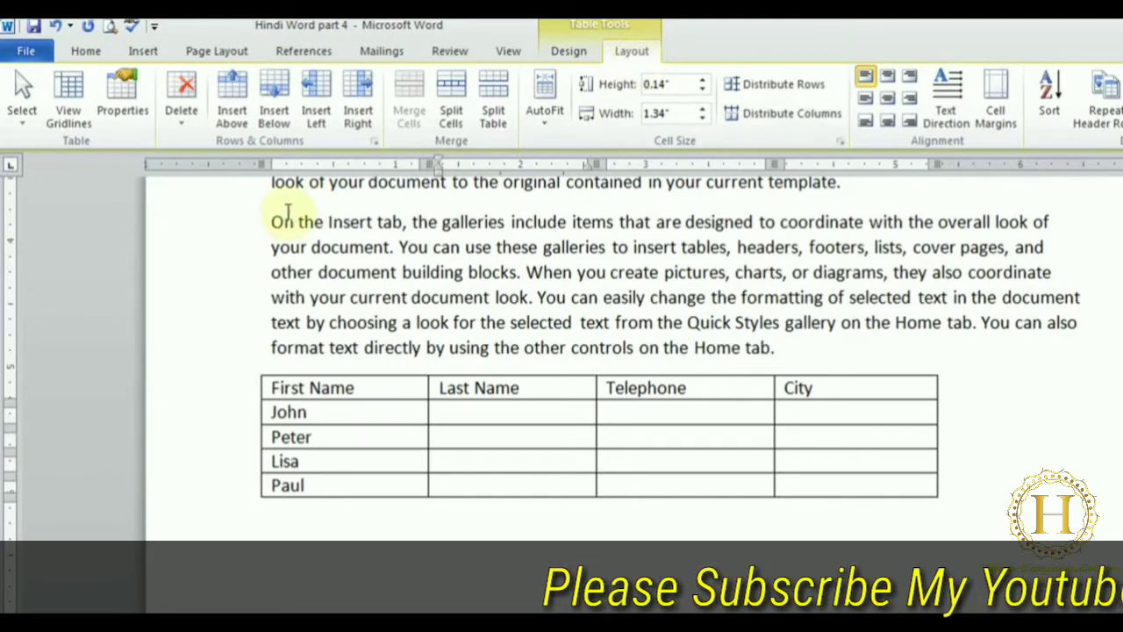
Centre the text of the whole table horizontally and vertically in its cells
click(251, 375)
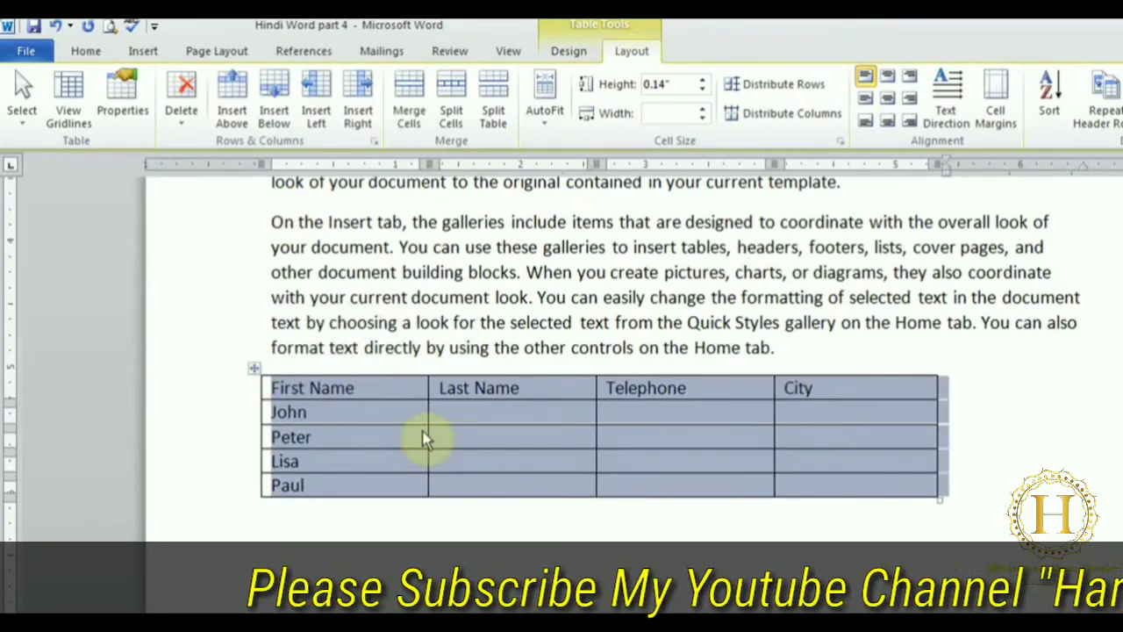
click(887, 98)
click(888, 122)
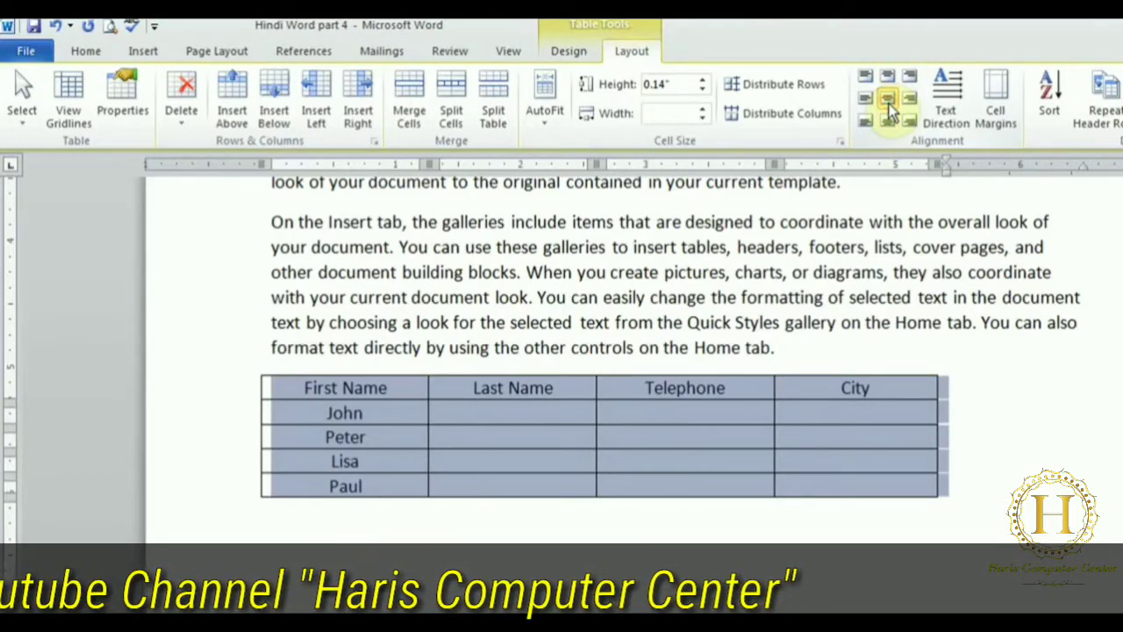
Try rotating the text direction throughout the table, and undo the rotations
click(947, 103)
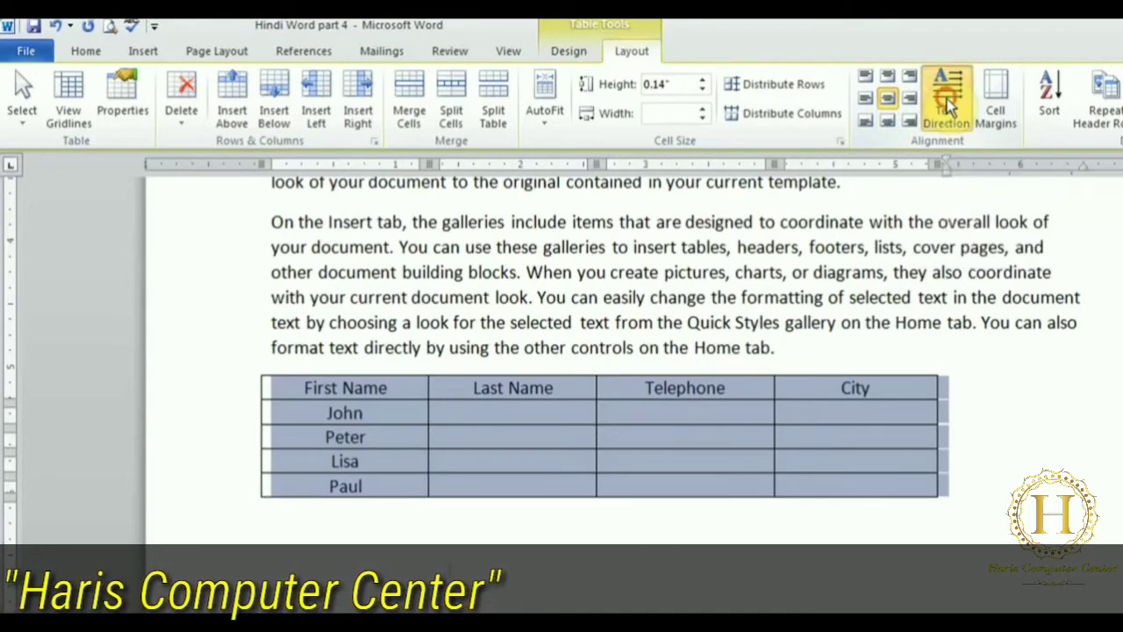
click(948, 100)
click(947, 100)
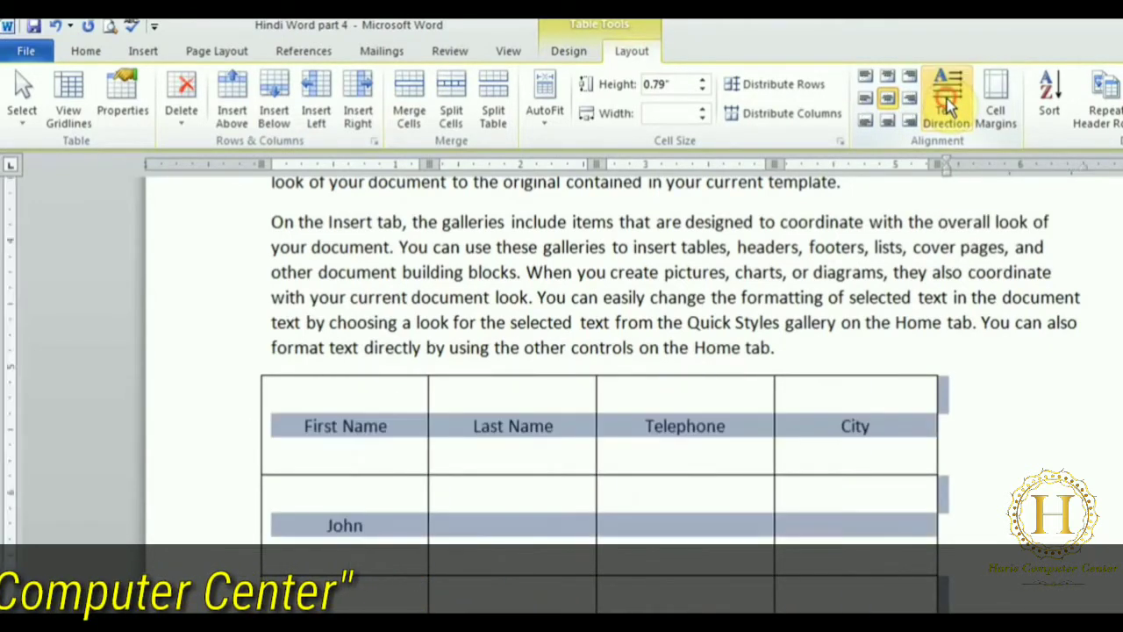
click(947, 100)
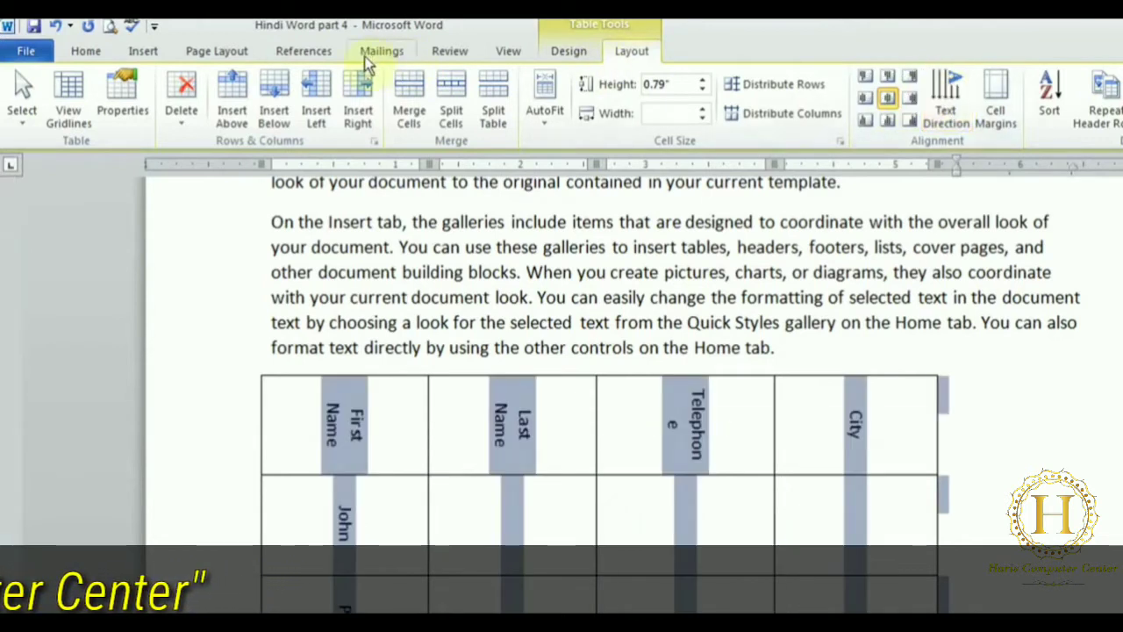
click(56, 28)
click(55, 27)
click(56, 27)
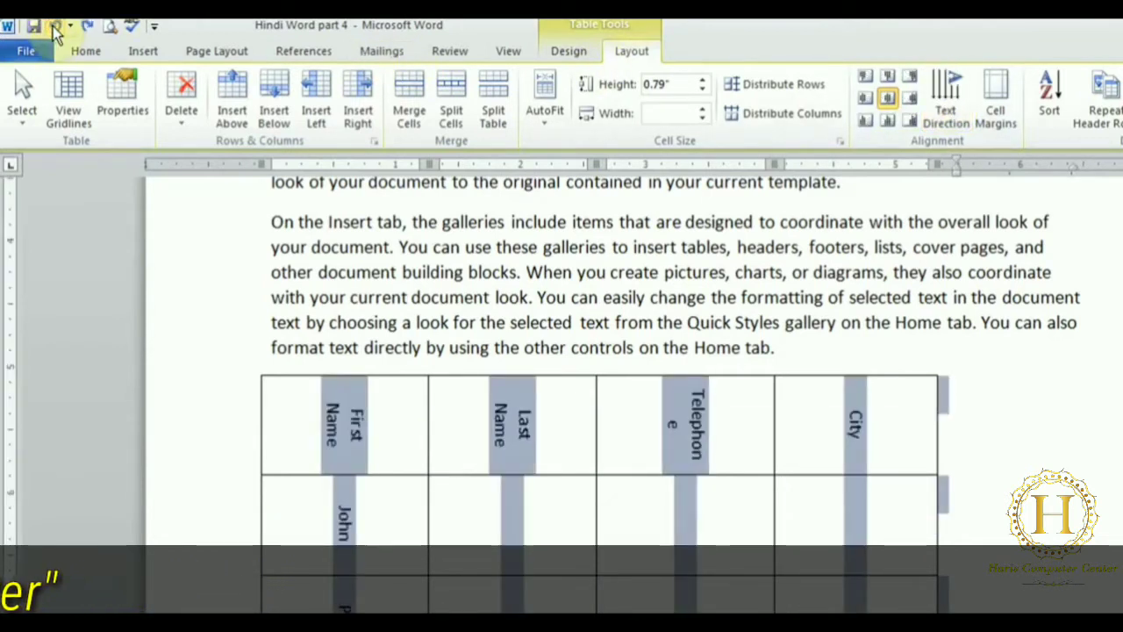
click(55, 27)
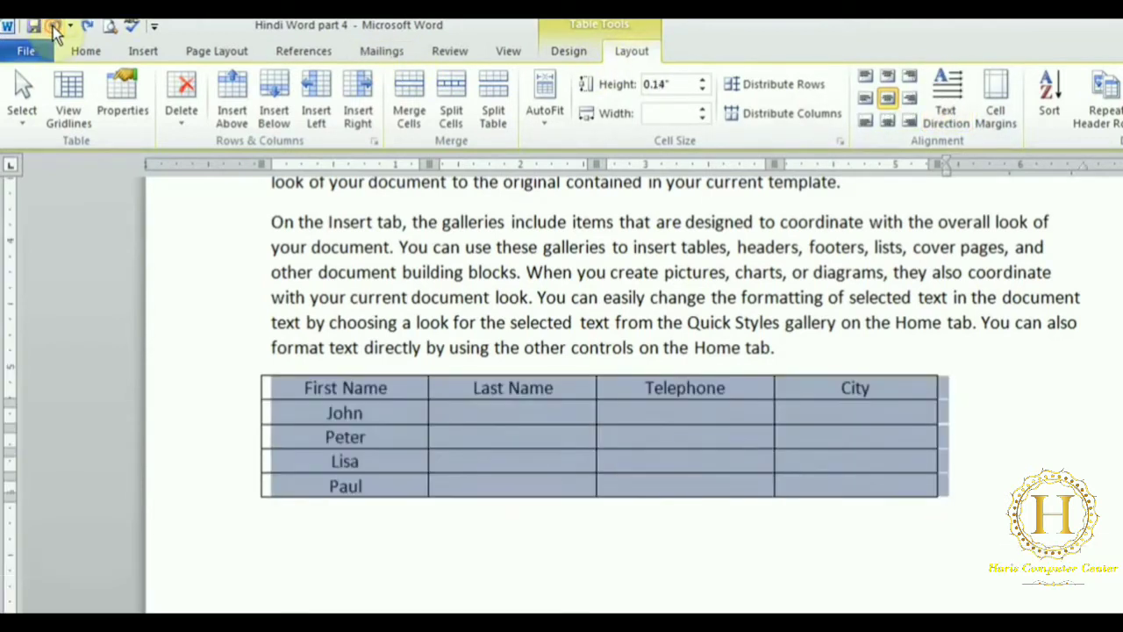
Place the cursor in the empty cell below Last Name and locate the Sort command among the paragraph tools
click(483, 411)
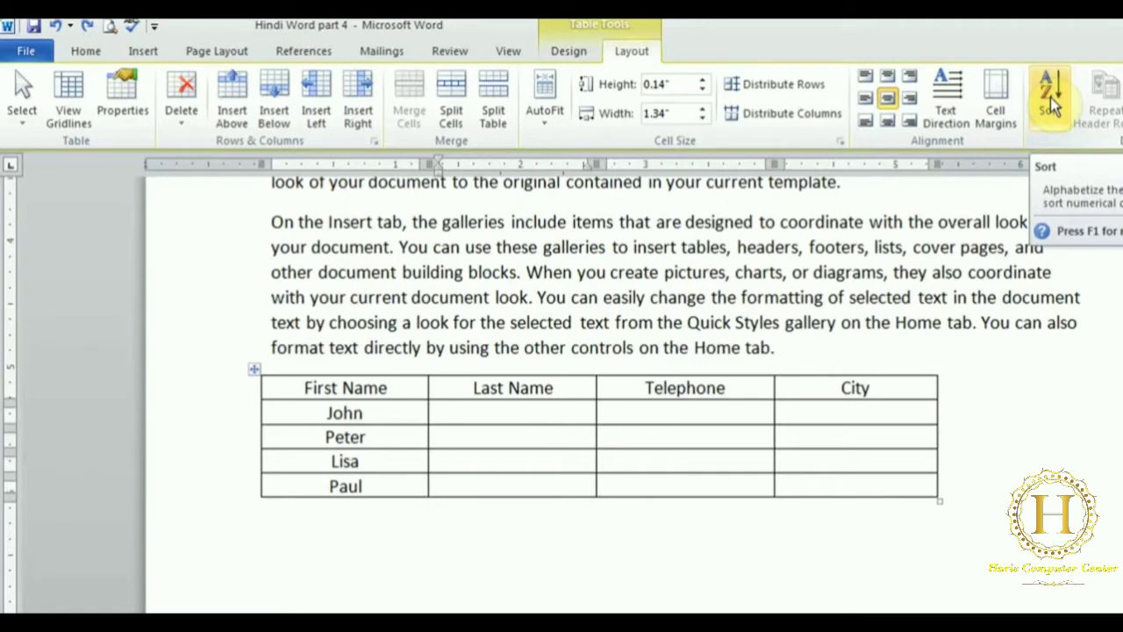
click(88, 49)
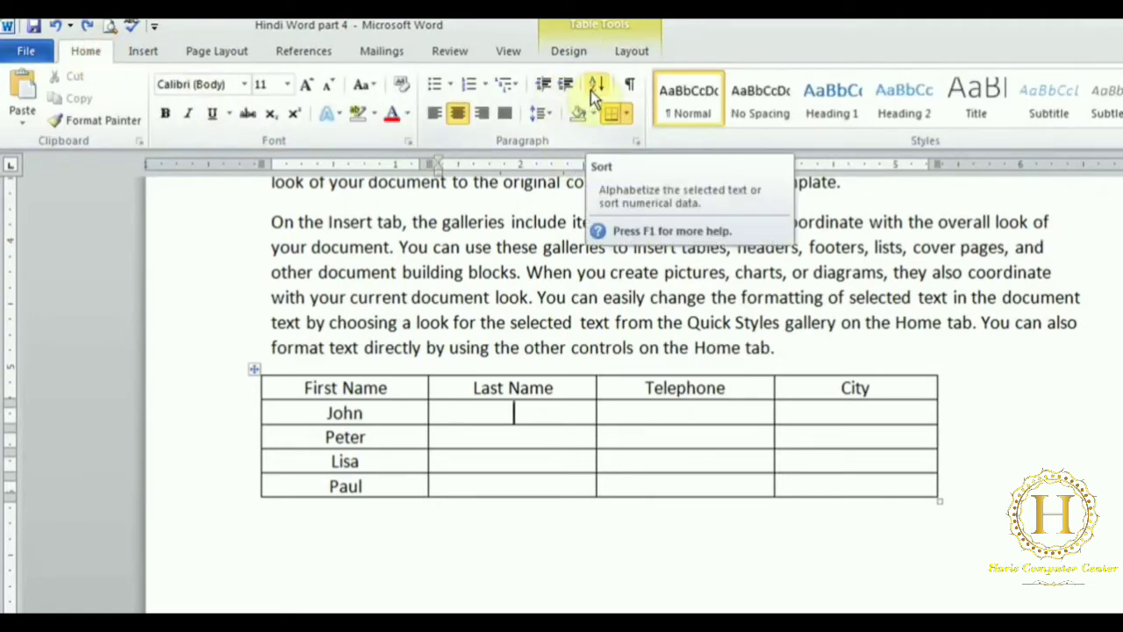
Sort the table by the First Name column as text in ascending order, treating the first row as a header row
click(388, 388)
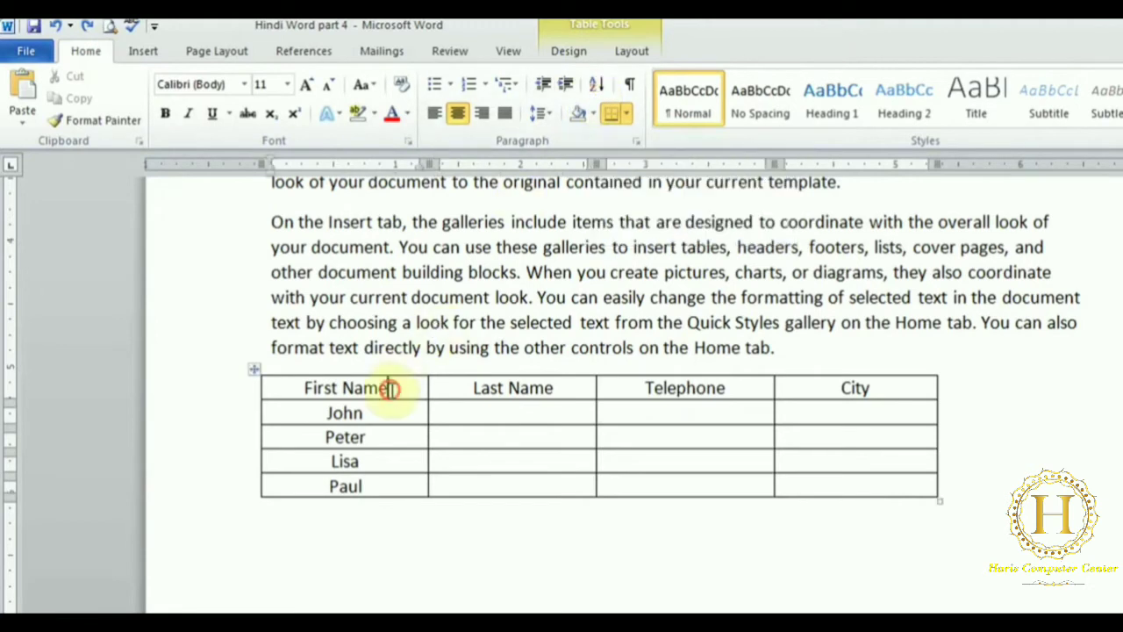
click(593, 86)
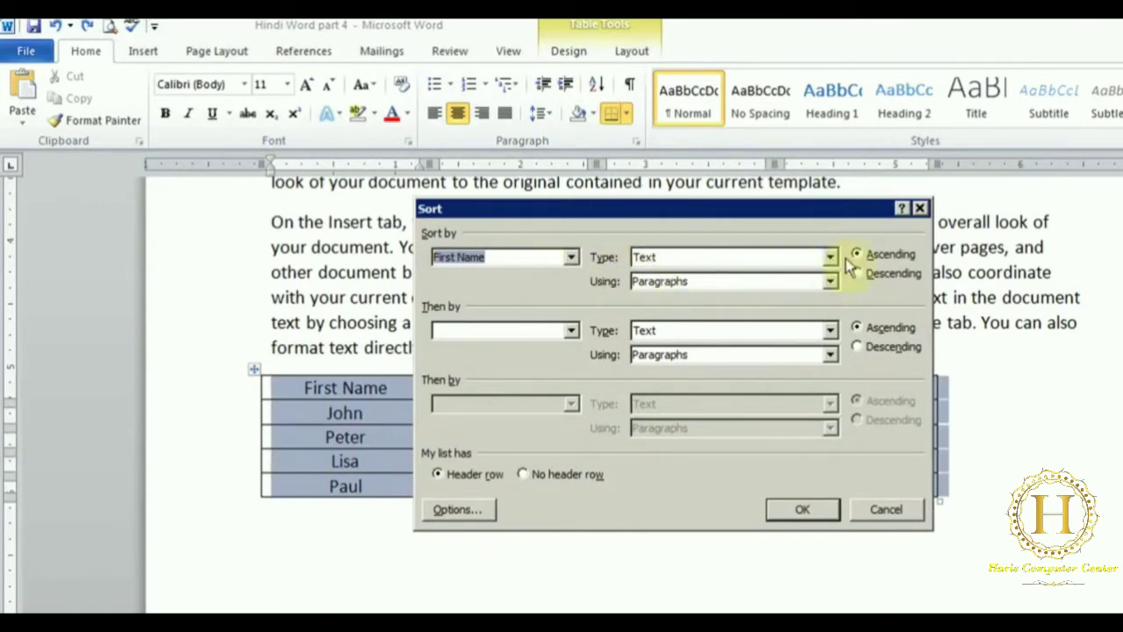
click(798, 510)
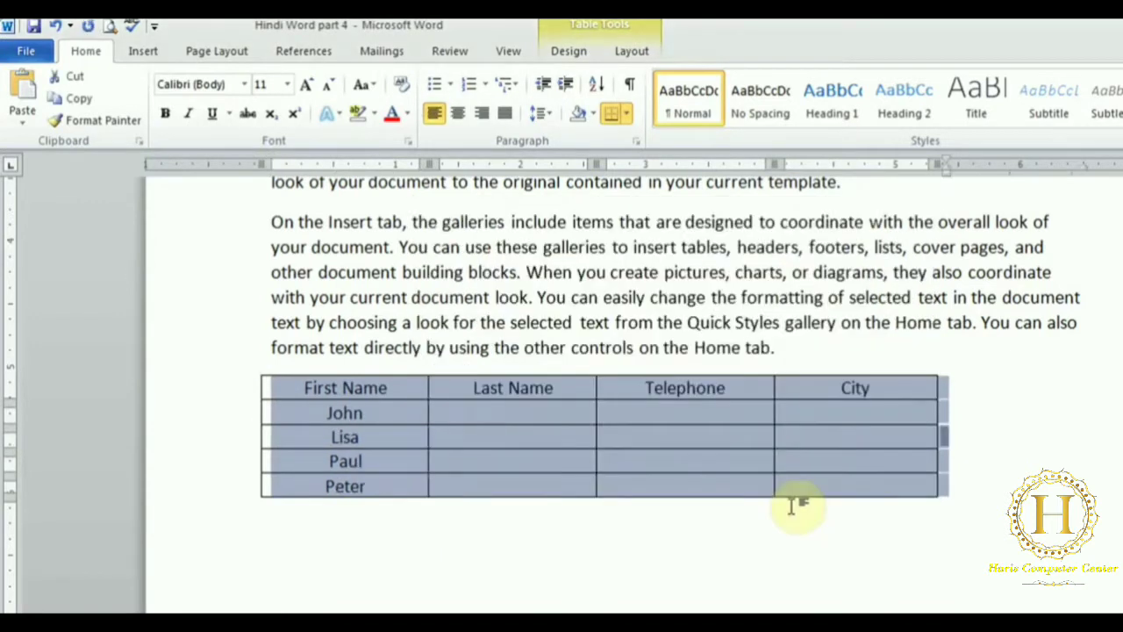
click(405, 415)
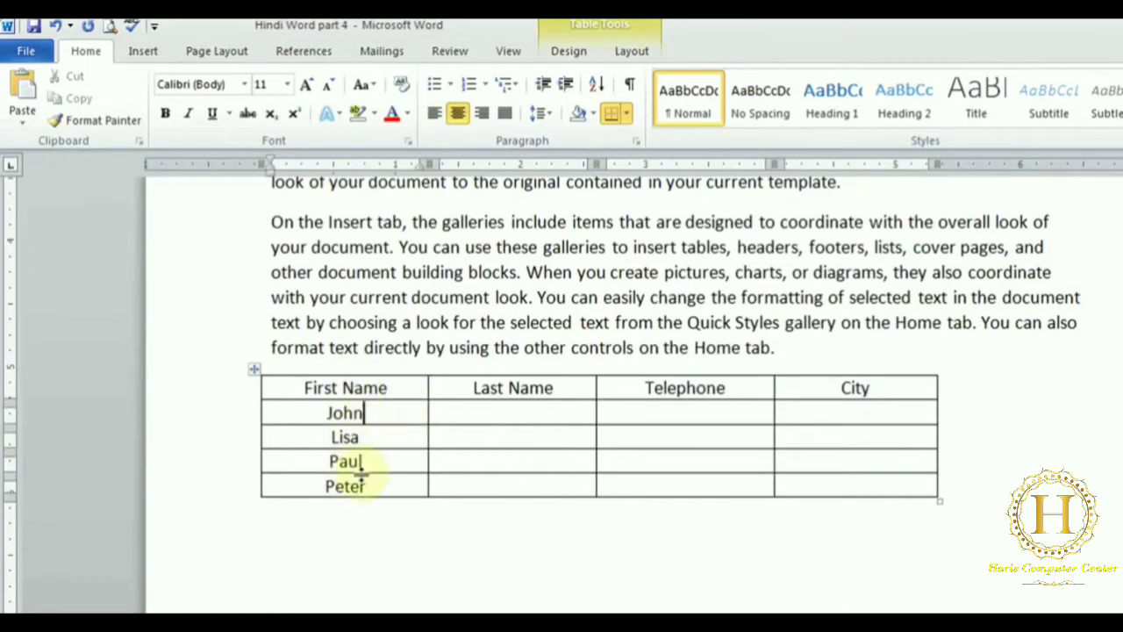
Enter 10, 12 and 13 in the first three cells below the City heading
click(642, 48)
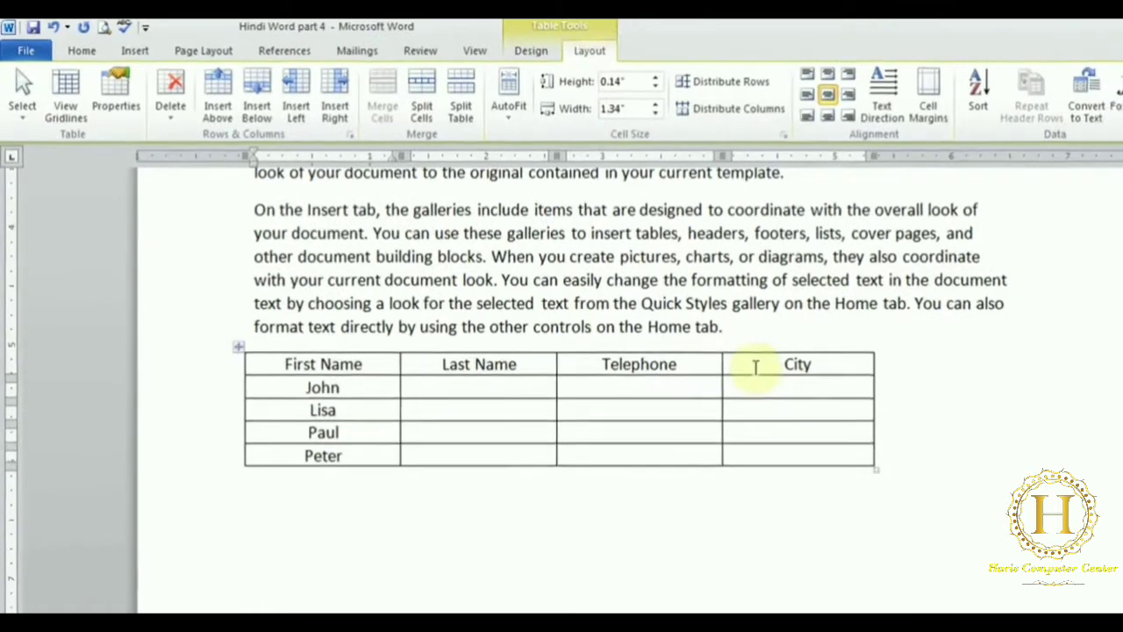
click(756, 384)
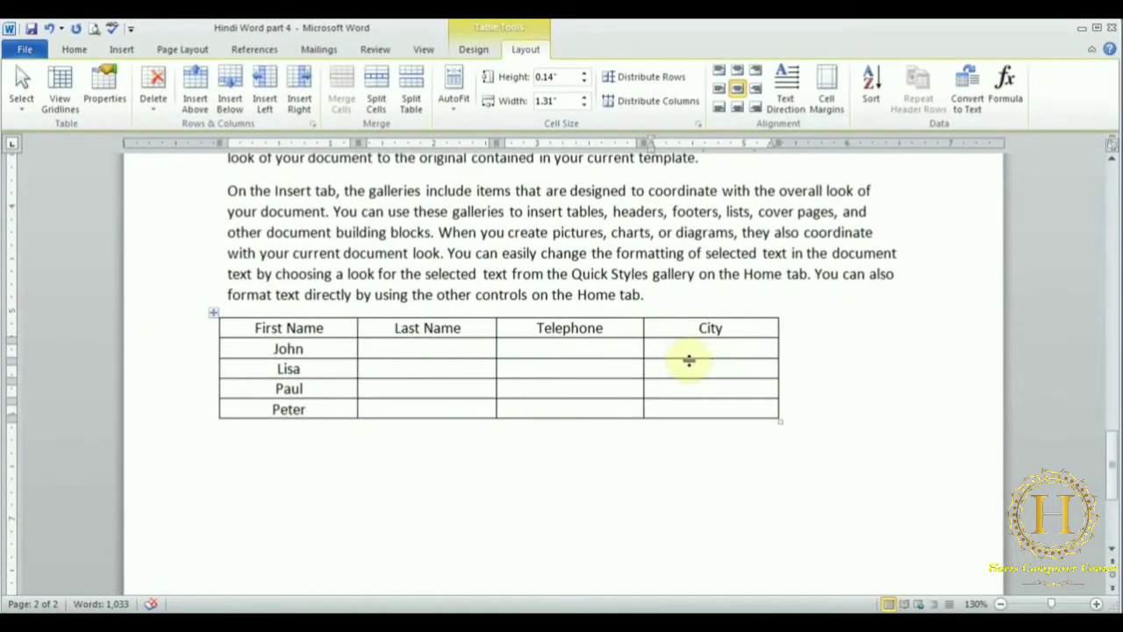
text(10)
click(690, 362)
text(1)
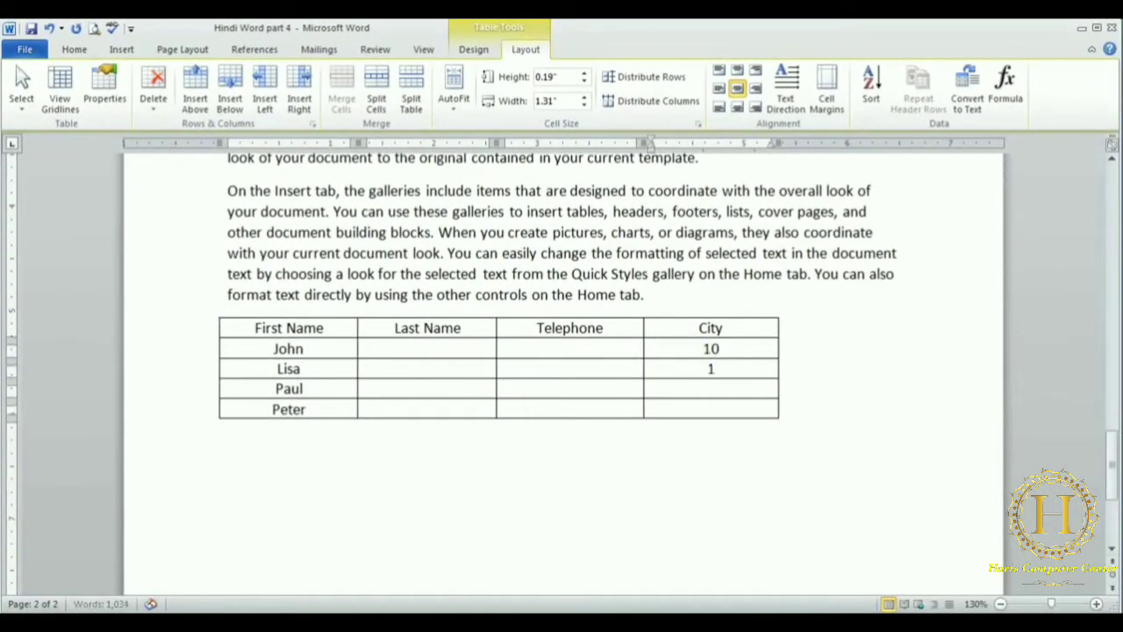
text(2)
key(Down)
text(13)
Insert the formula =SUM(ABOVE) in the last City cell, reviewing the available number formats but leaving the number format empty
click(711, 409)
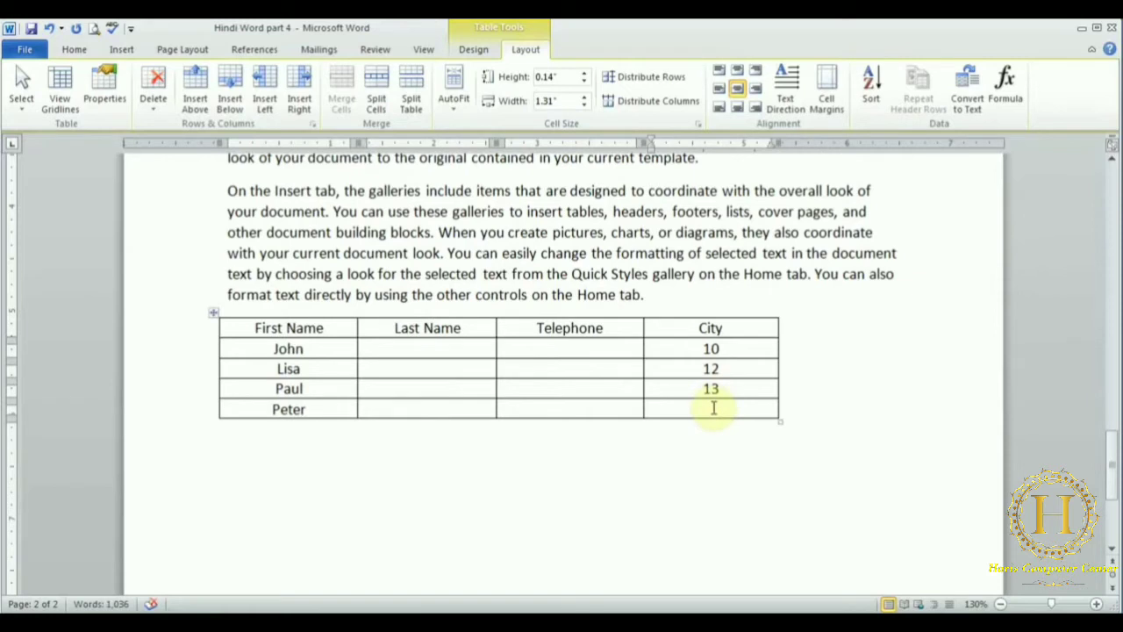
click(1006, 92)
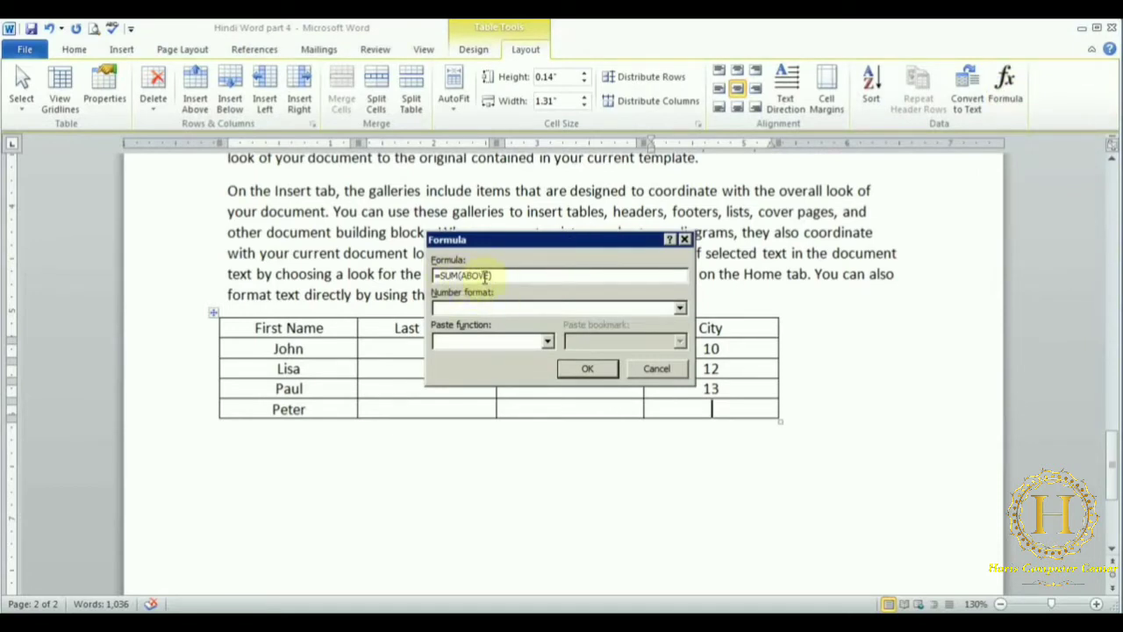
click(681, 309)
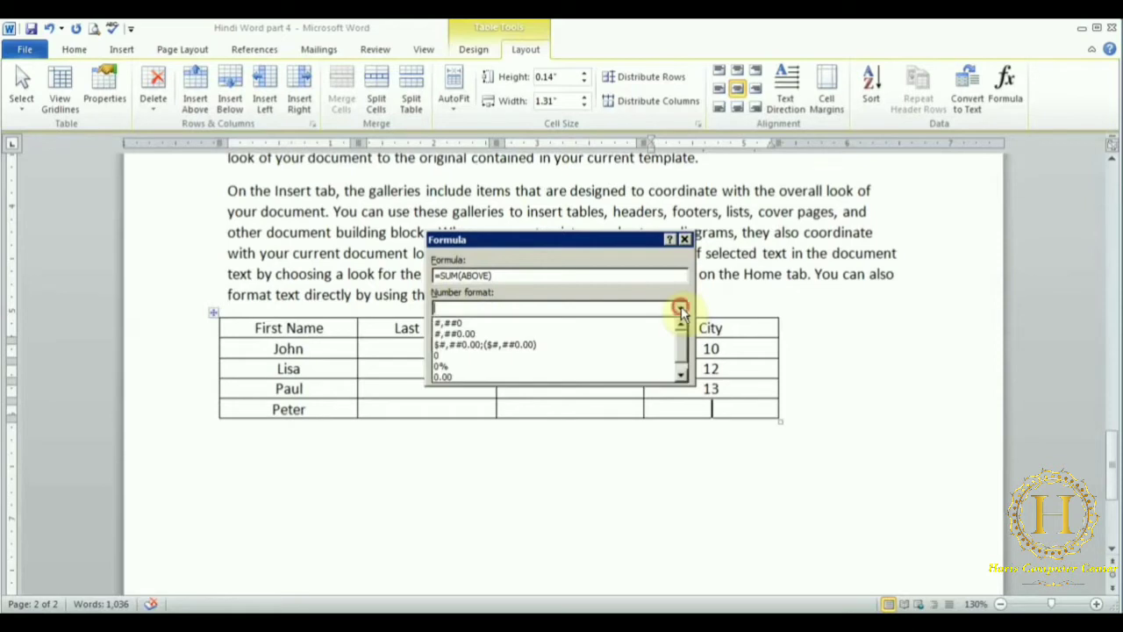
click(681, 375)
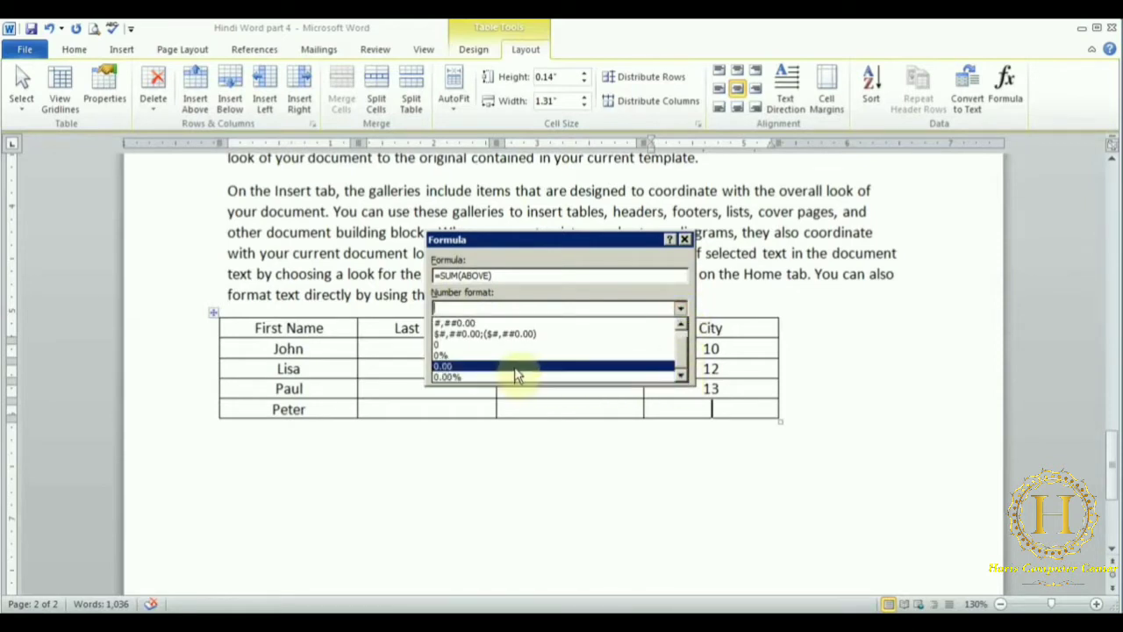
click(681, 324)
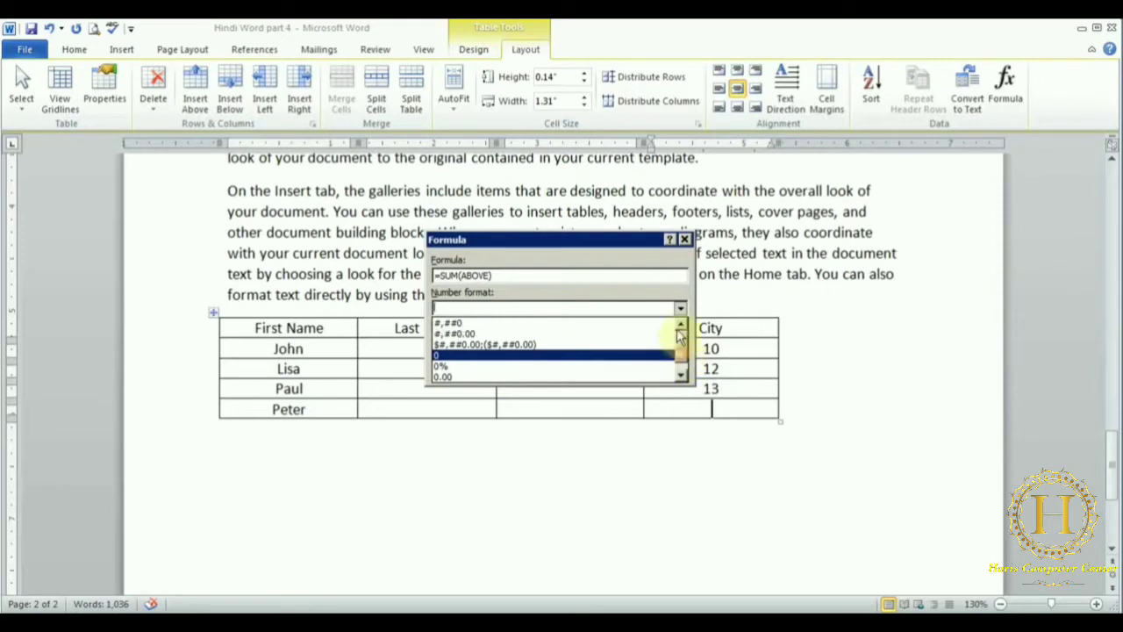
click(643, 282)
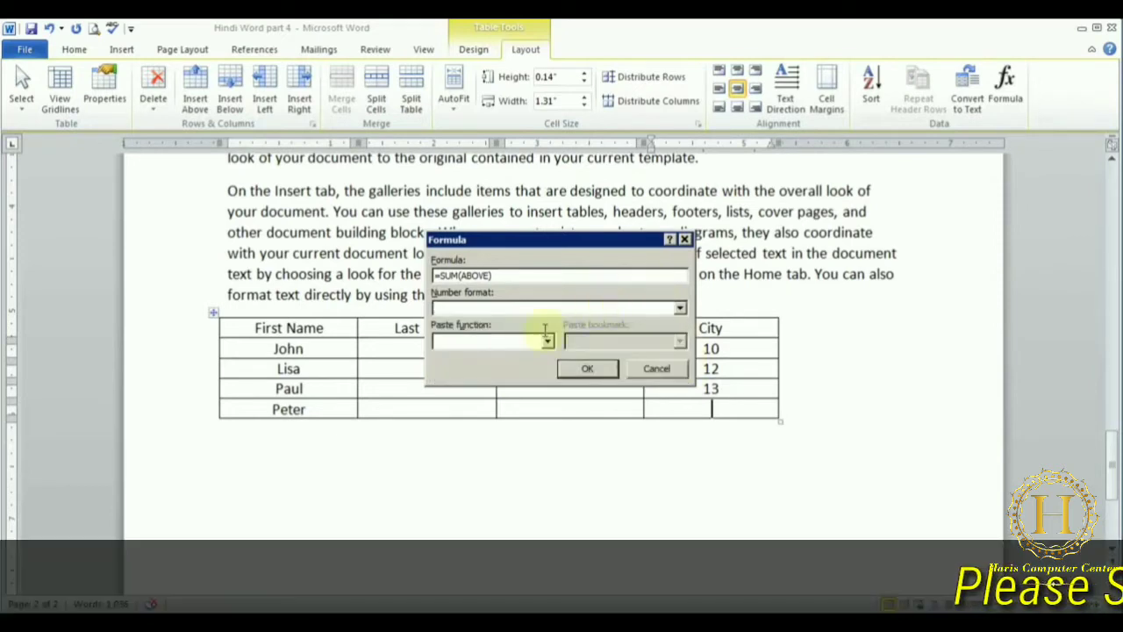
click(588, 369)
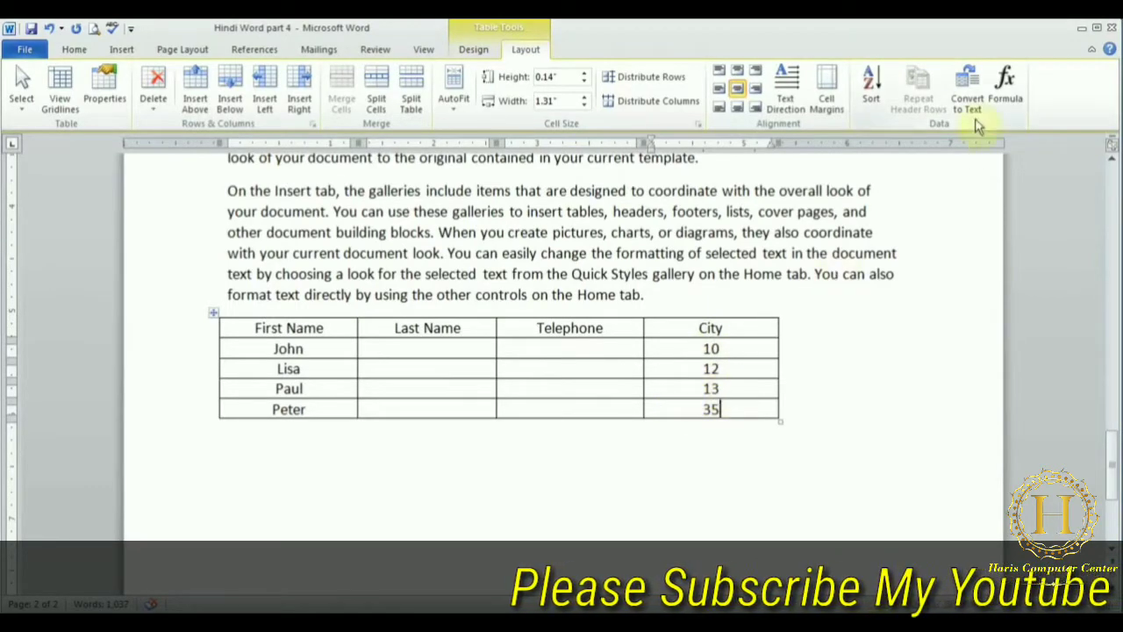
Clear the sum from the last City cell, and delete the whole table
double_click(737, 414)
key(Delete)
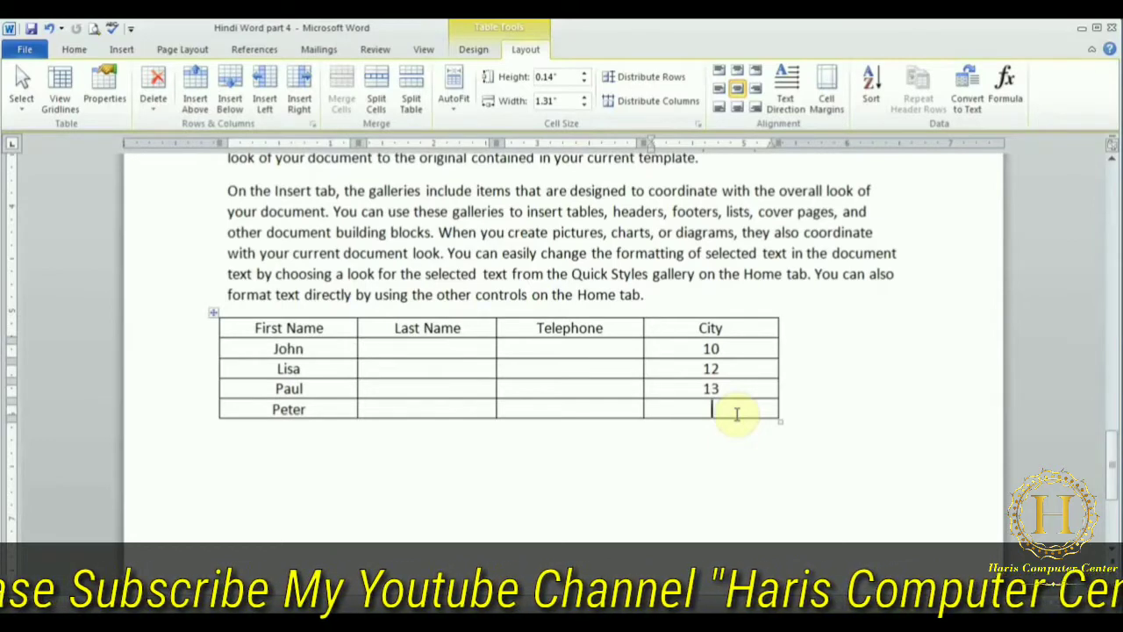
click(155, 102)
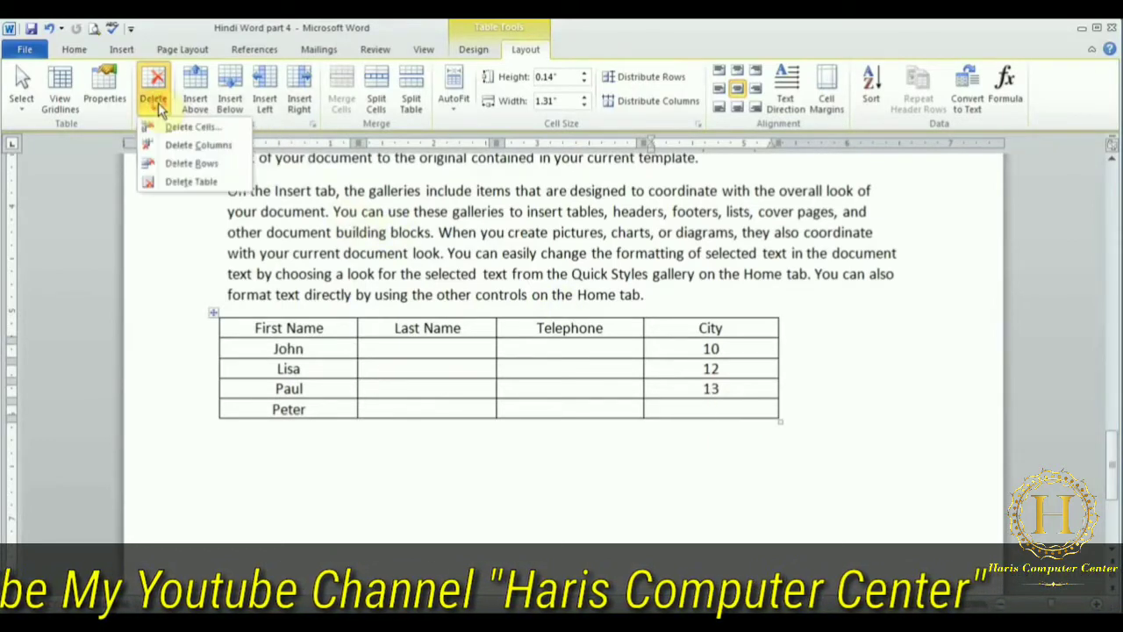
click(173, 181)
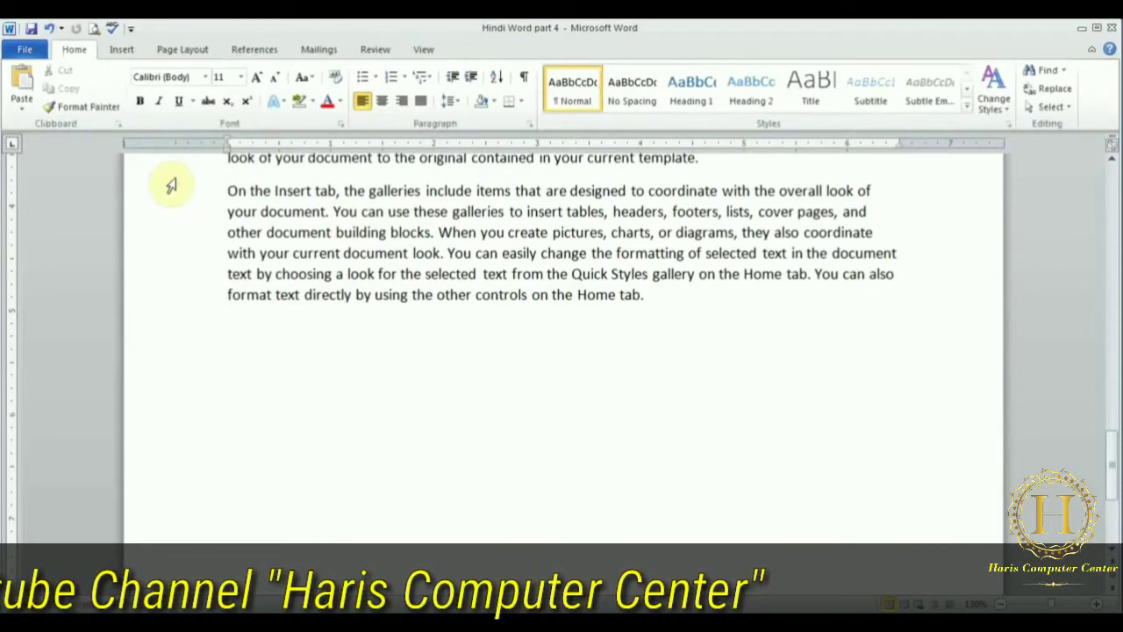
Insert the picture Bear from the Team folder in My Pictures before the paragraph starting "Most controls offer" on page 1
click(123, 50)
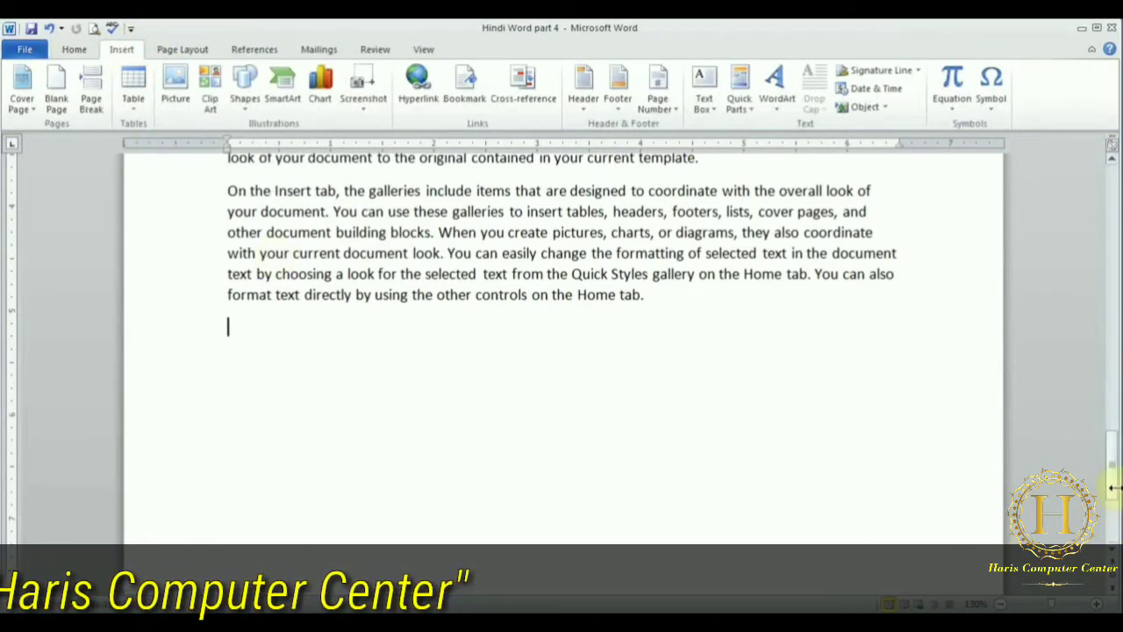
drag(1113, 487, 1095, 218)
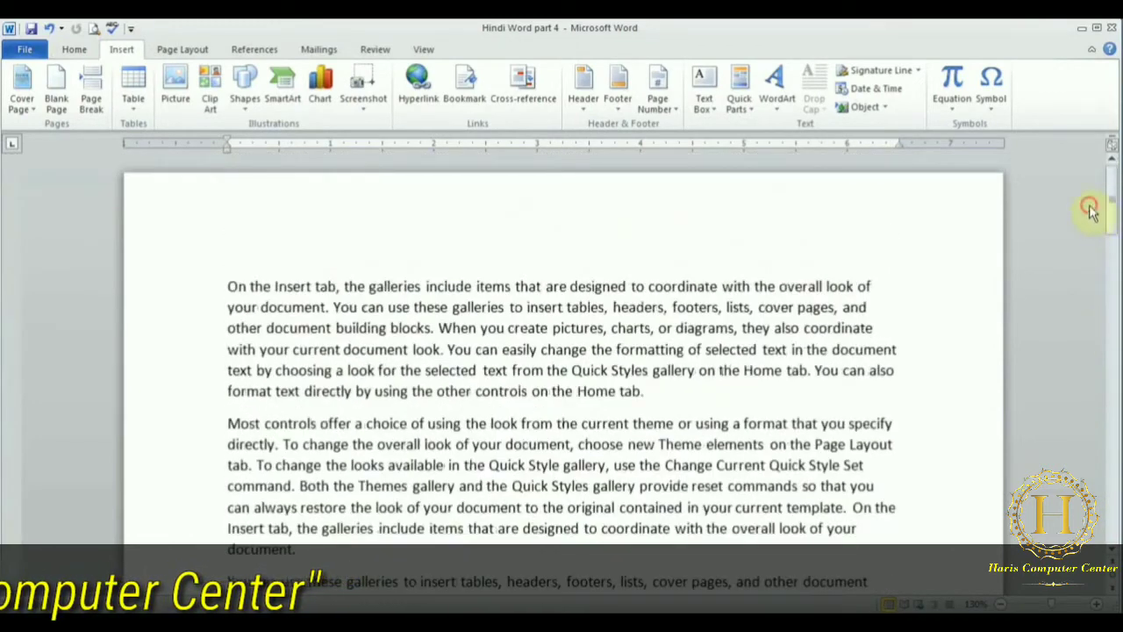
click(227, 423)
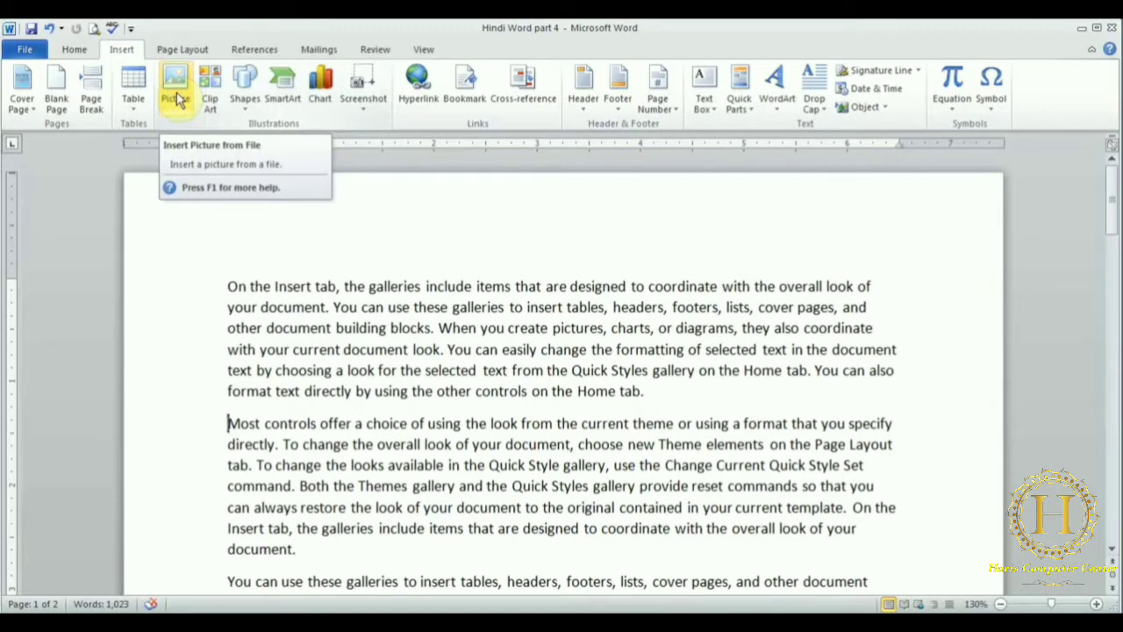
click(176, 98)
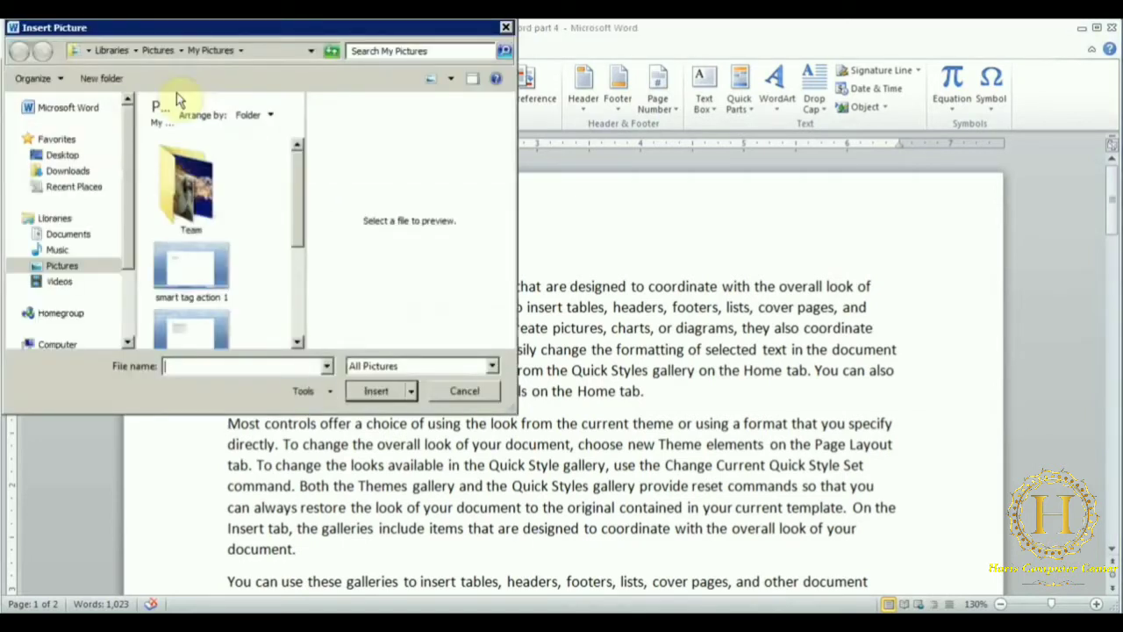
double_click(191, 191)
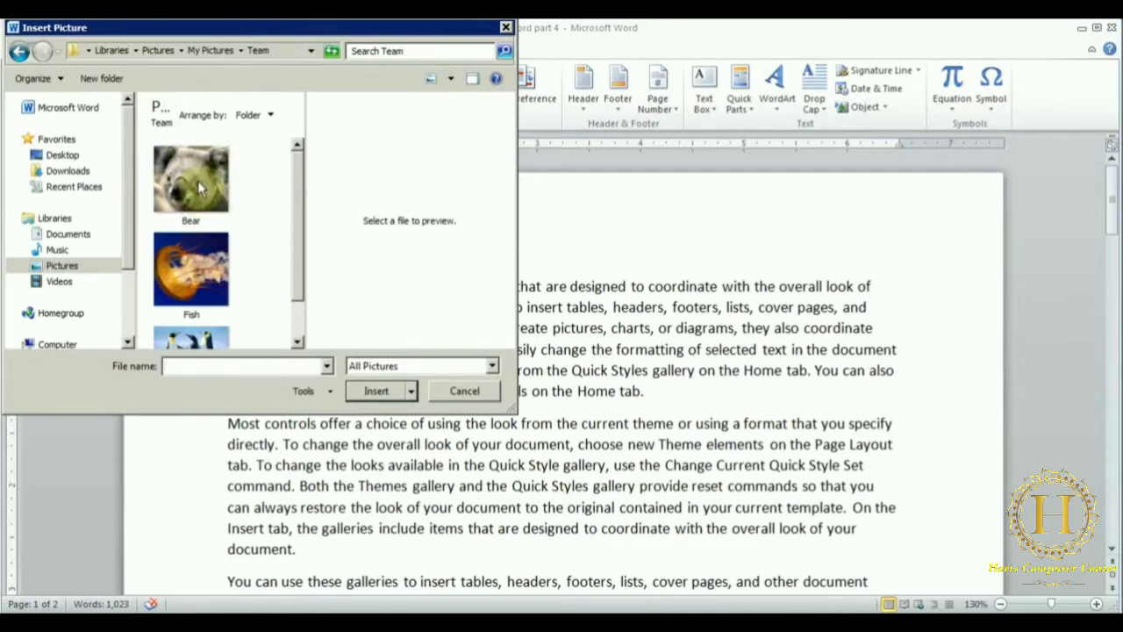
double_click(197, 180)
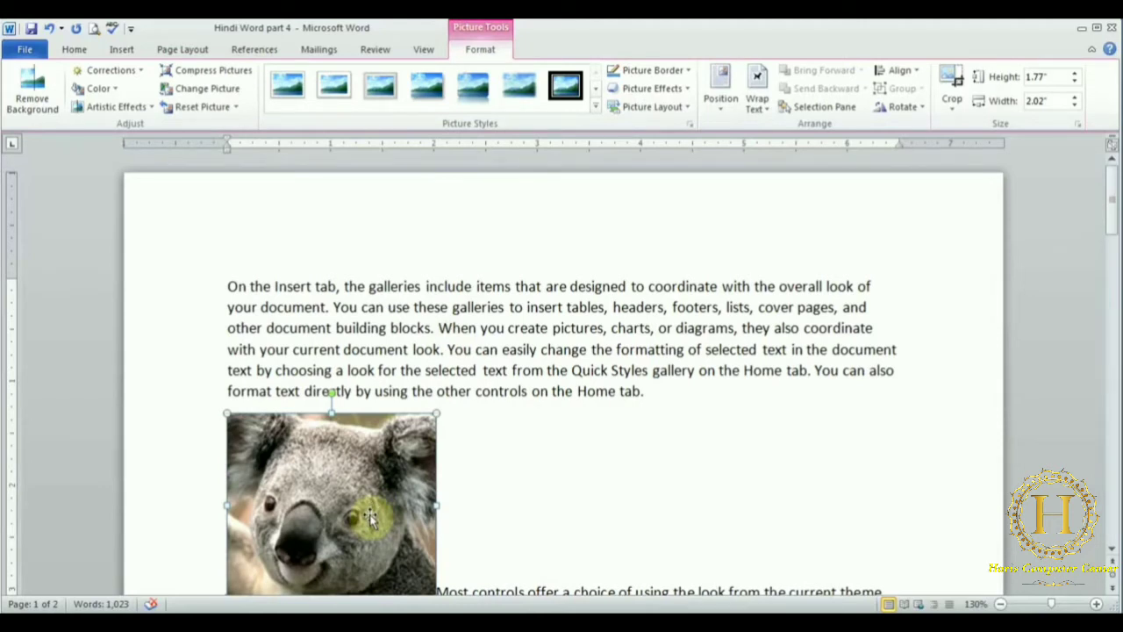
Set the koala picture's text wrapping to Through, and move it horizontally to the middle of the paragraph
click(760, 109)
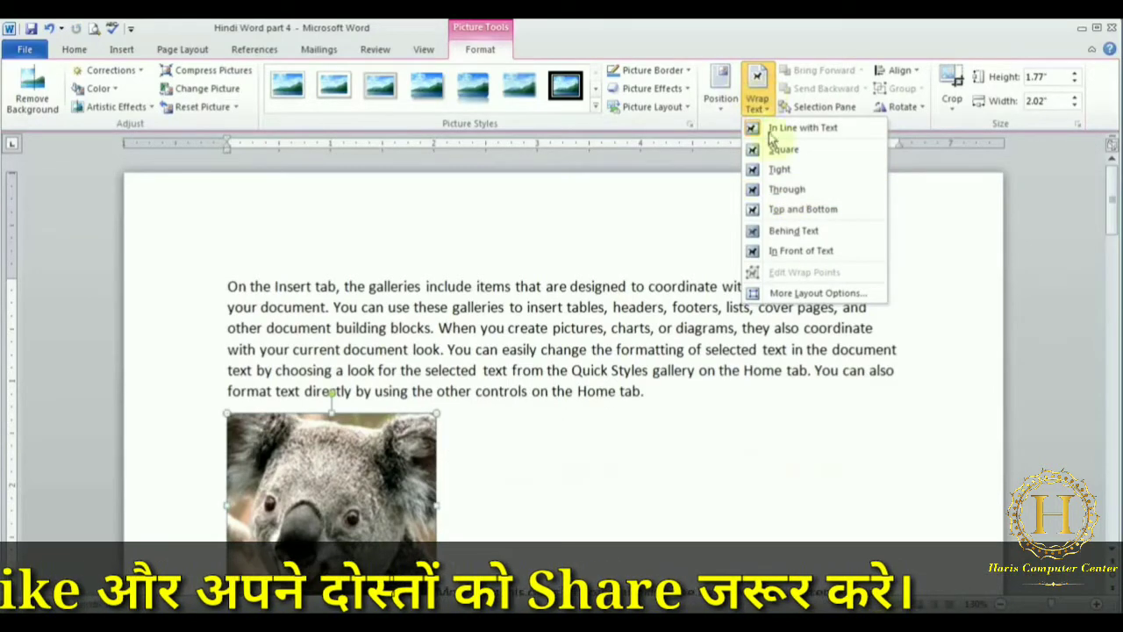
click(786, 190)
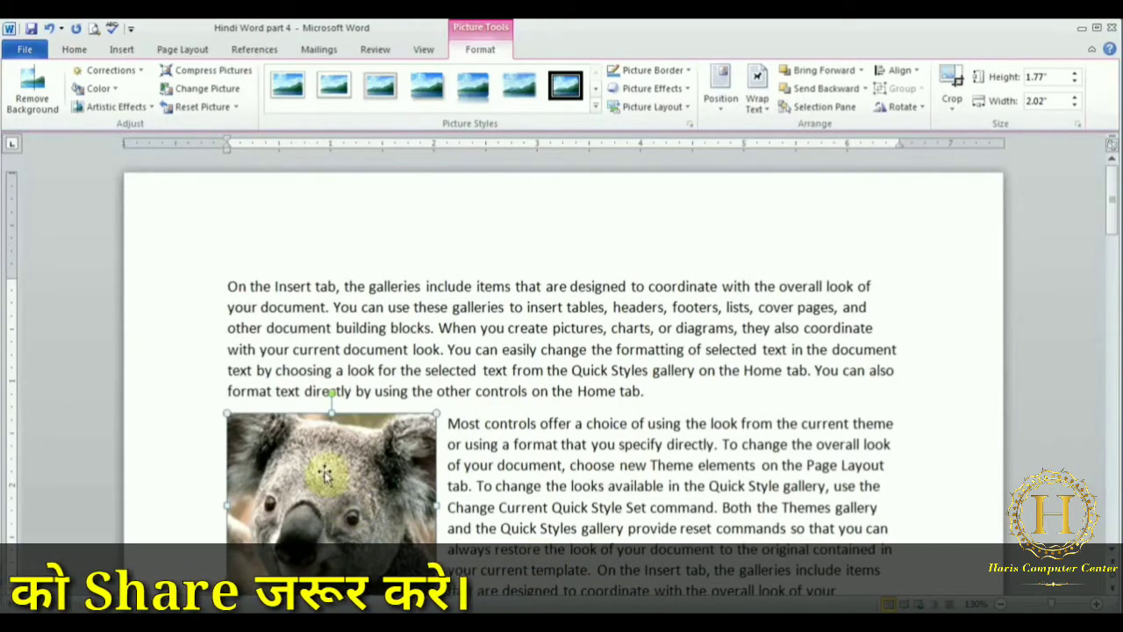
drag(323, 471, 557, 470)
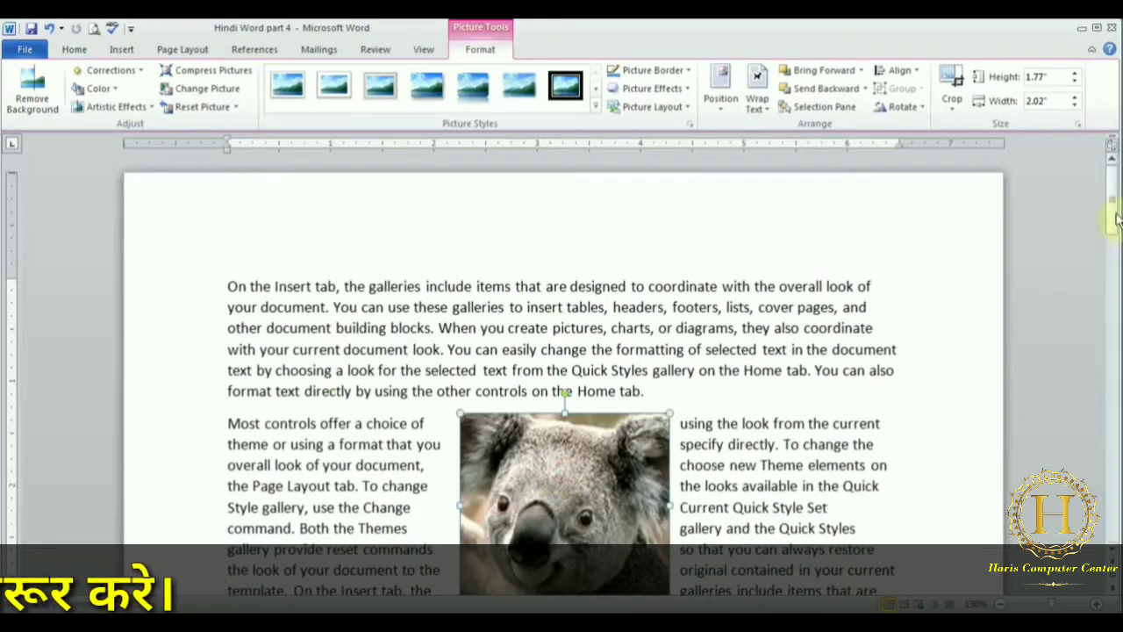
Resize the koala picture from its corners to about 1.4" high by 1.6" wide, and widen it slightly from its side
drag(1112, 220, 1112, 242)
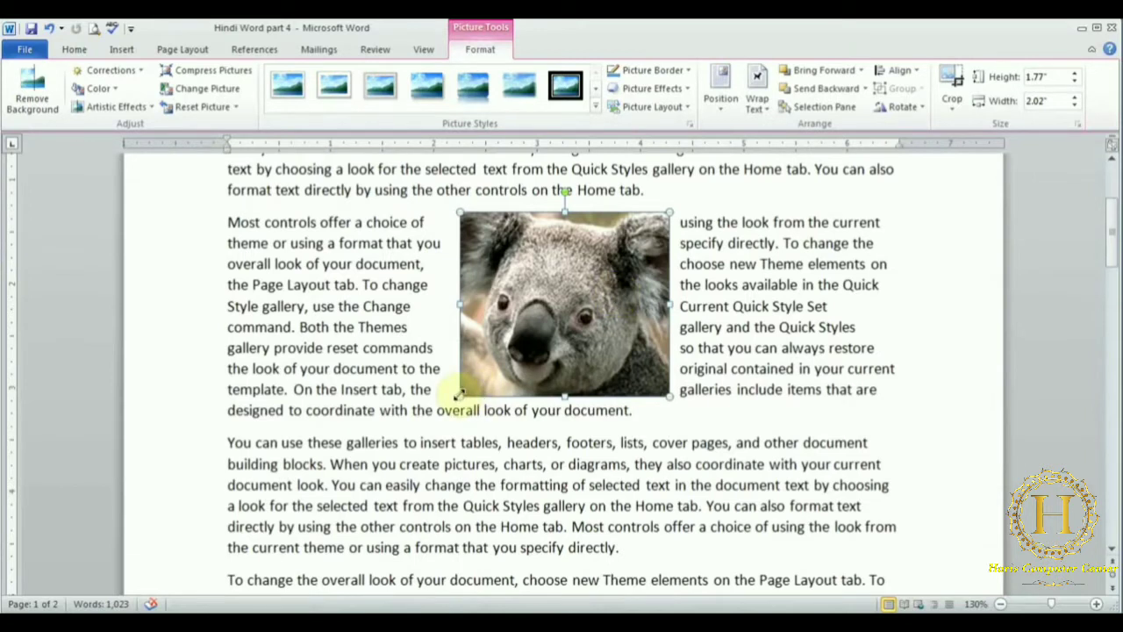
drag(458, 395, 450, 403)
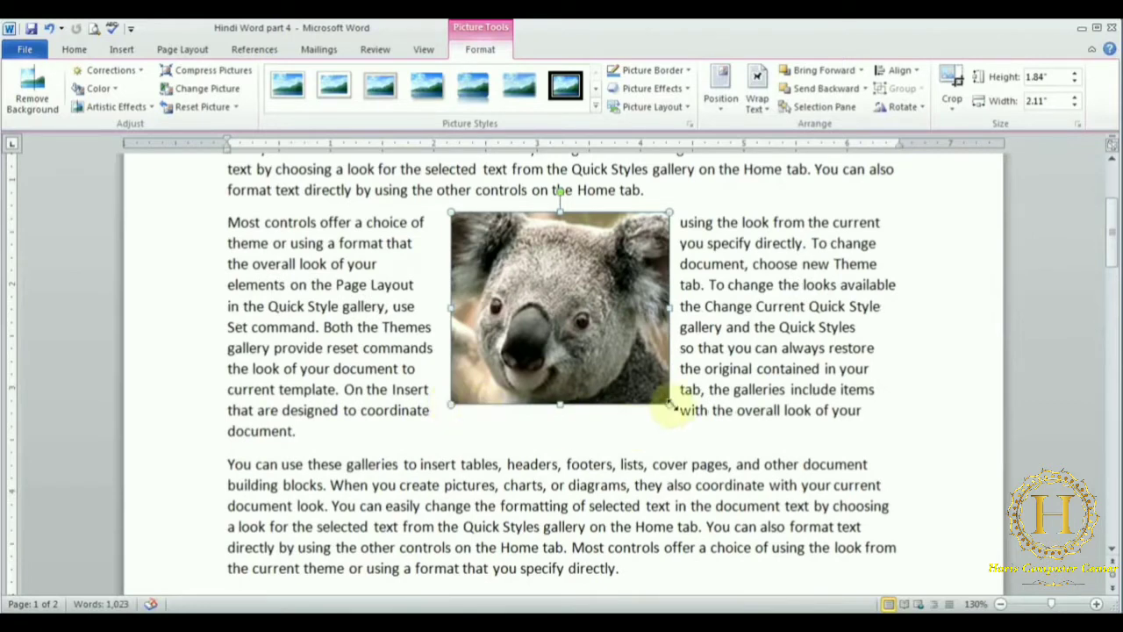
drag(671, 404, 618, 358)
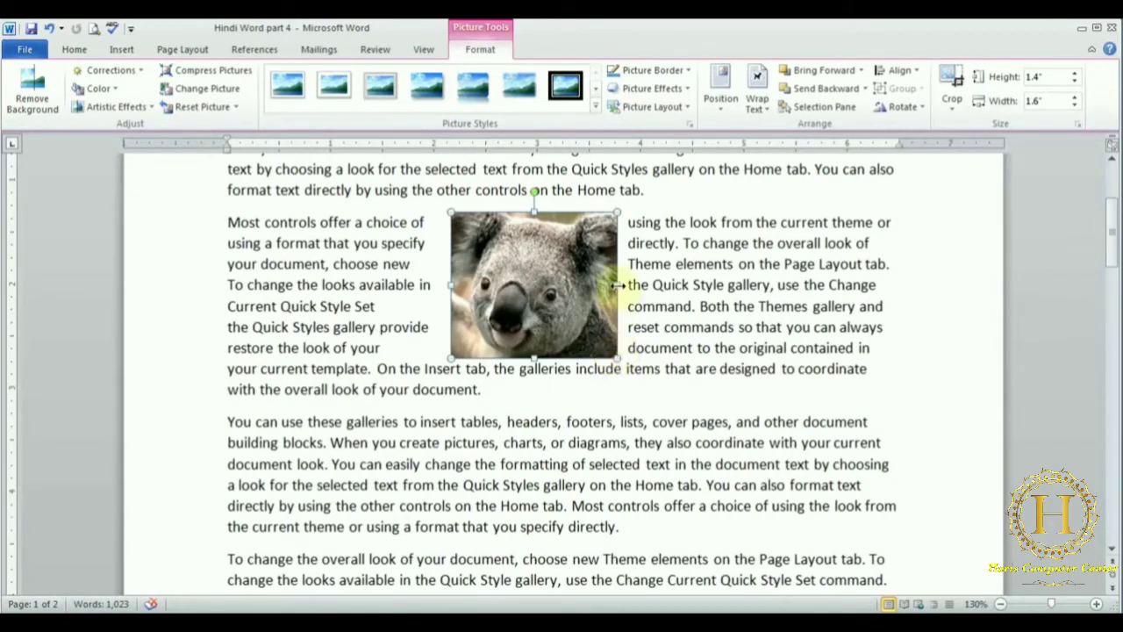
mouse_move(616, 281)
mouse_down()
mouse_move(684, 275)
mouse_move(629, 283)
mouse_up()
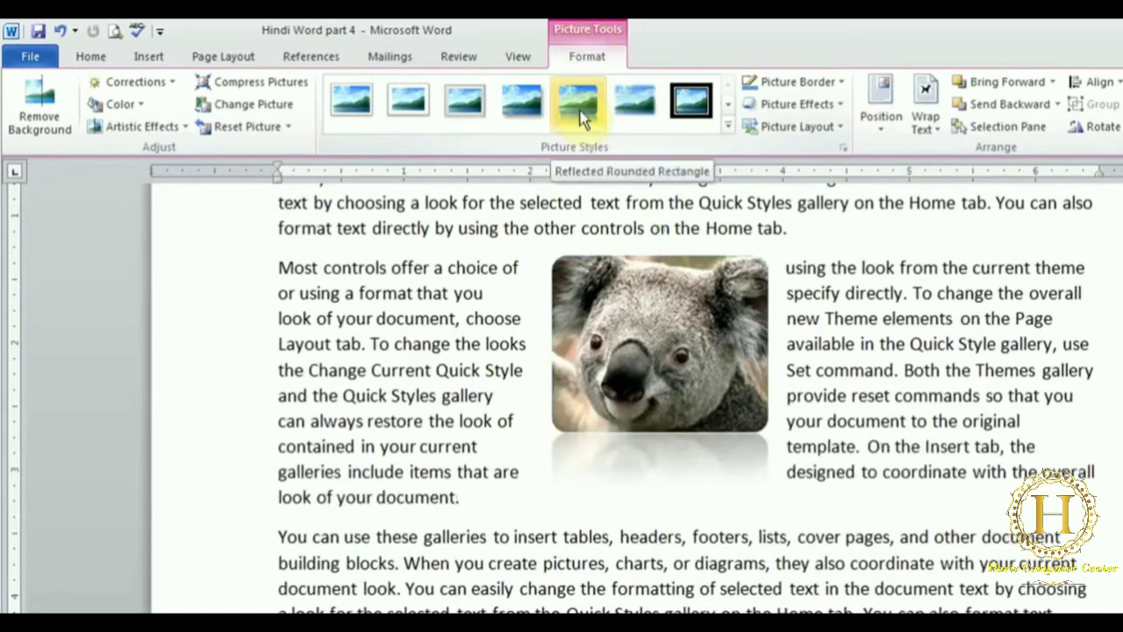
Try the Reflected Rounded Rectangle picture style on the koala picture, and apply the reflected perspective style from the full style gallery
click(580, 110)
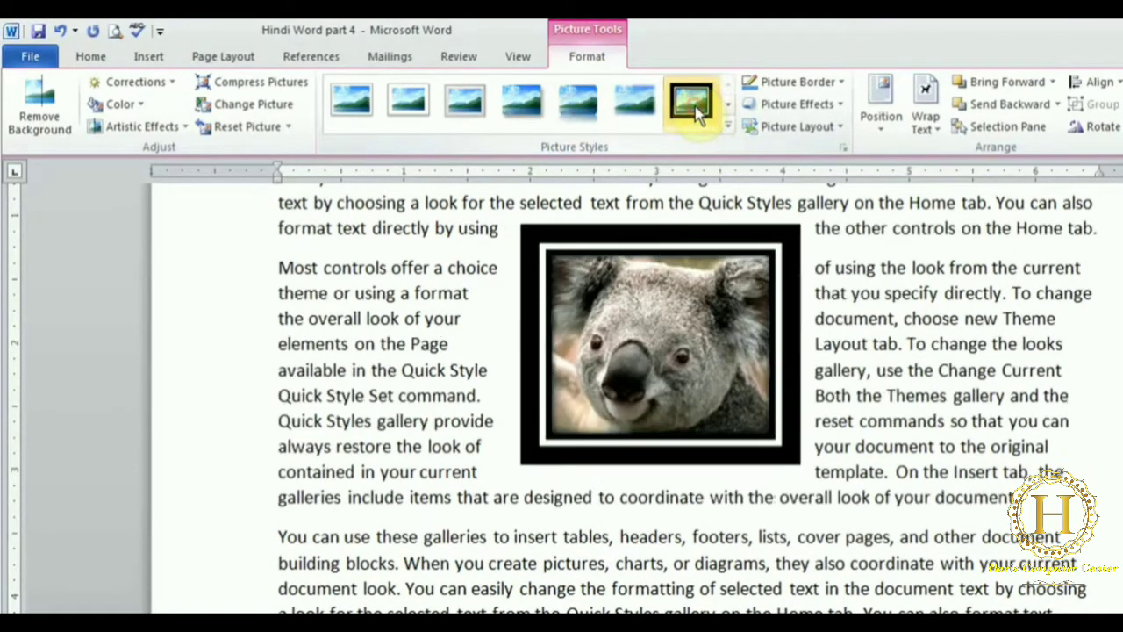
click(728, 126)
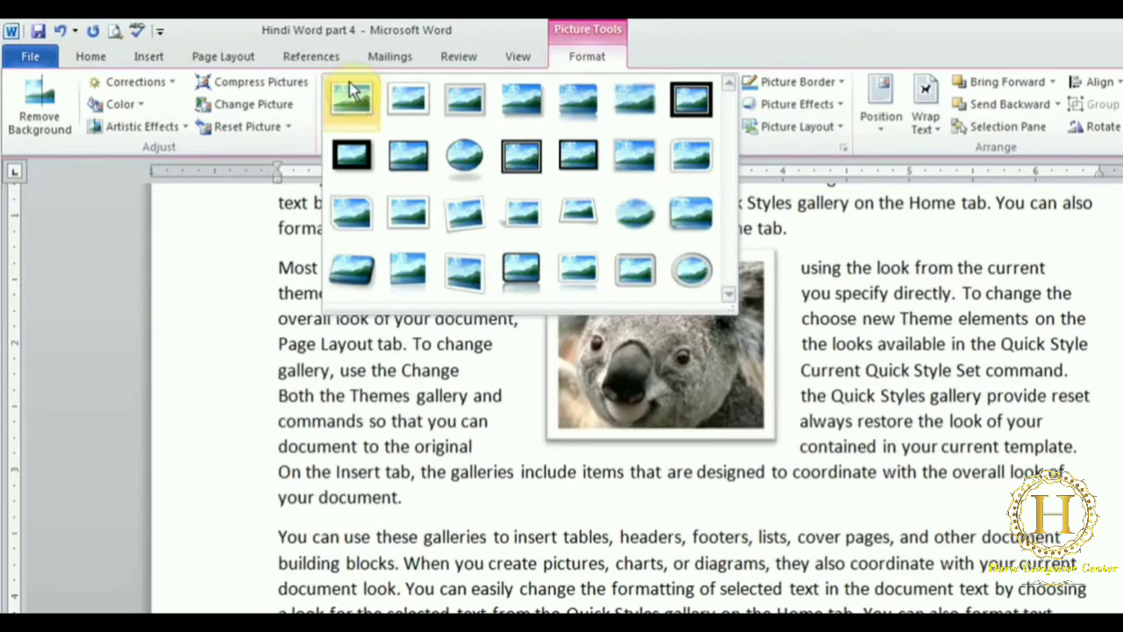
click(404, 266)
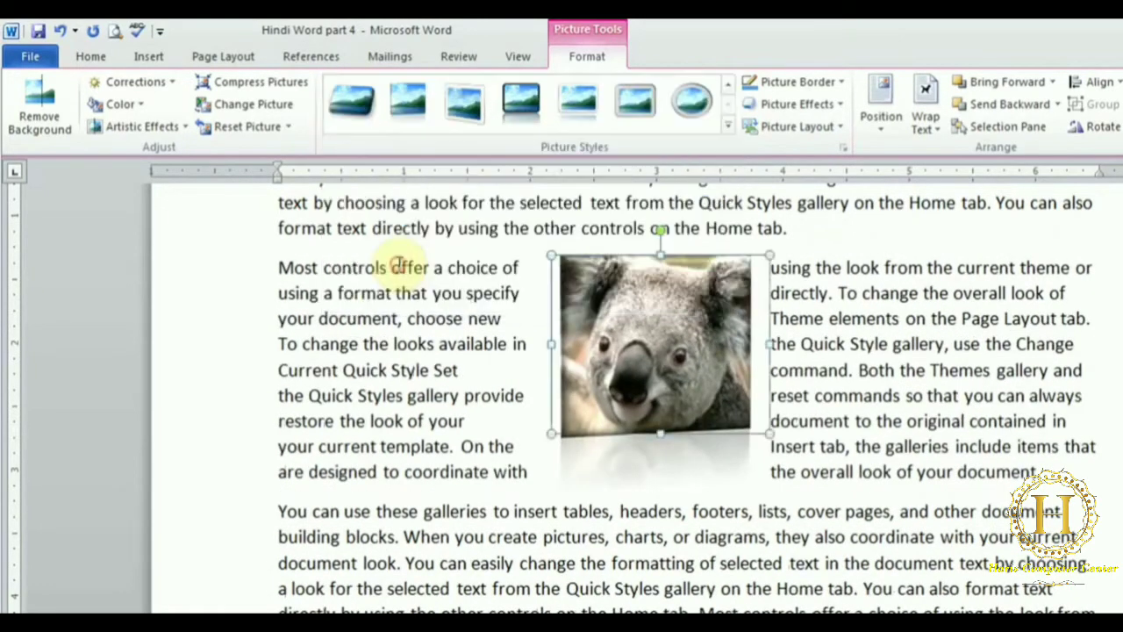
click(842, 369)
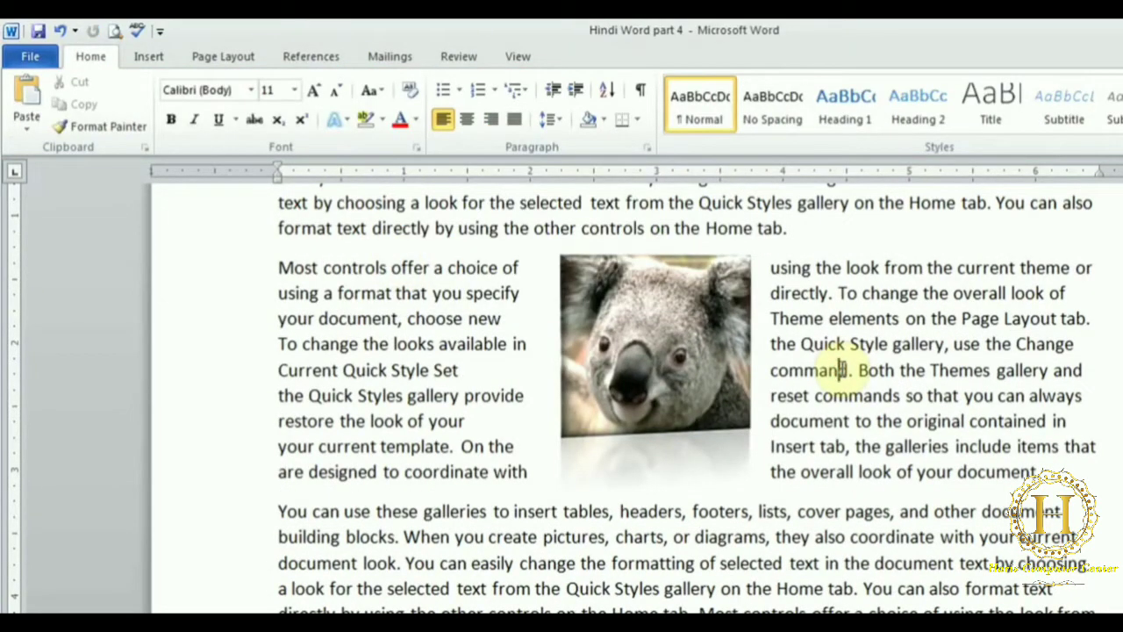
click(627, 321)
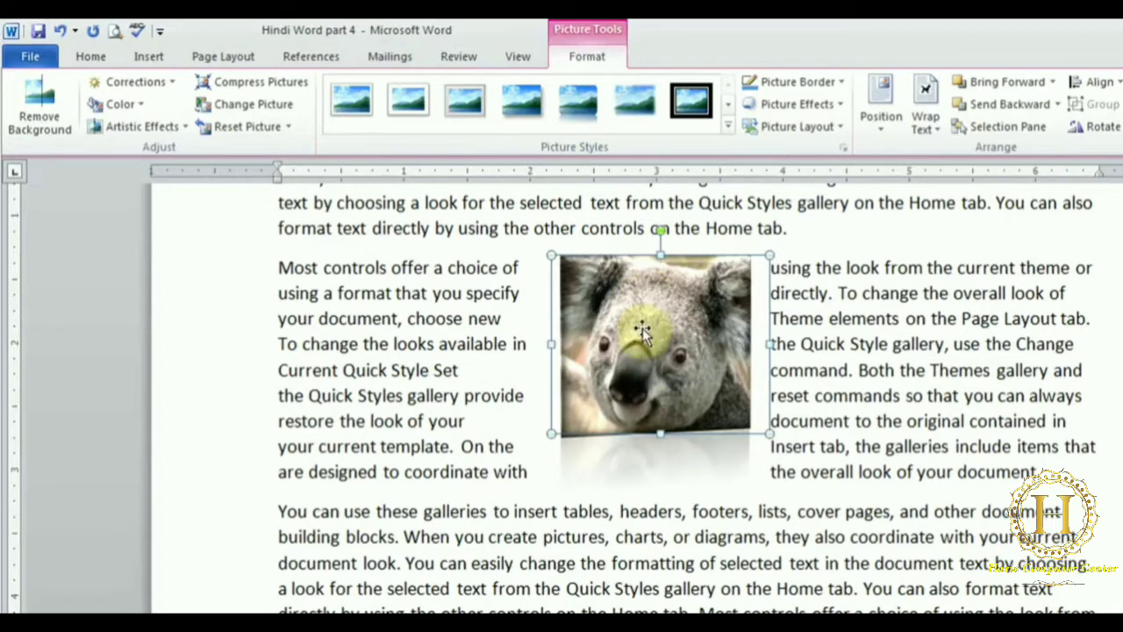
click(825, 88)
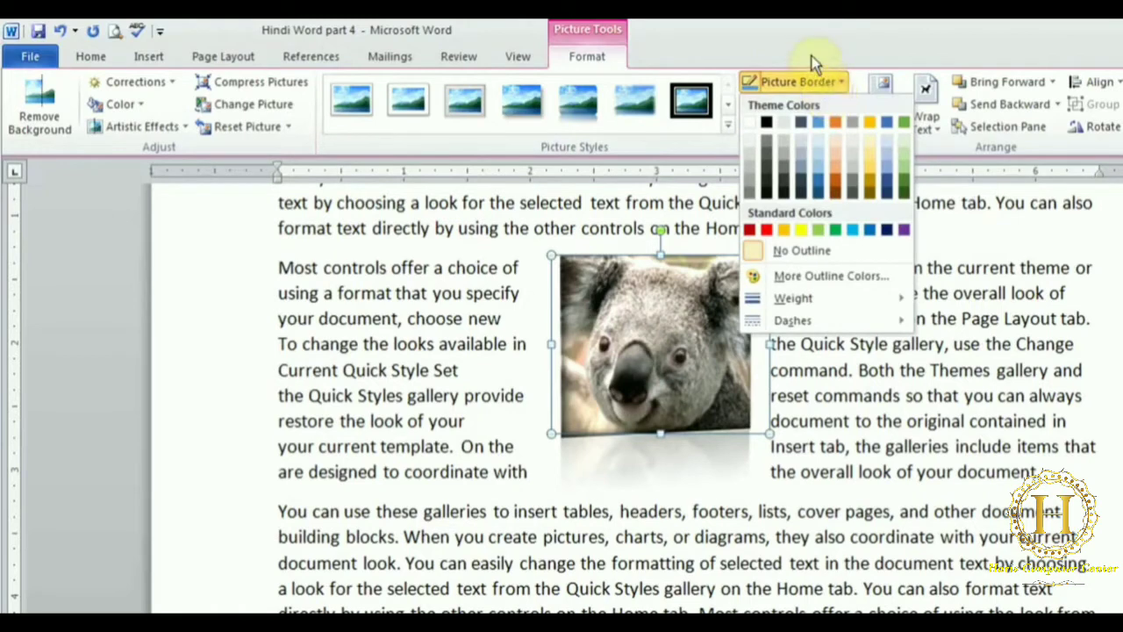
click(809, 56)
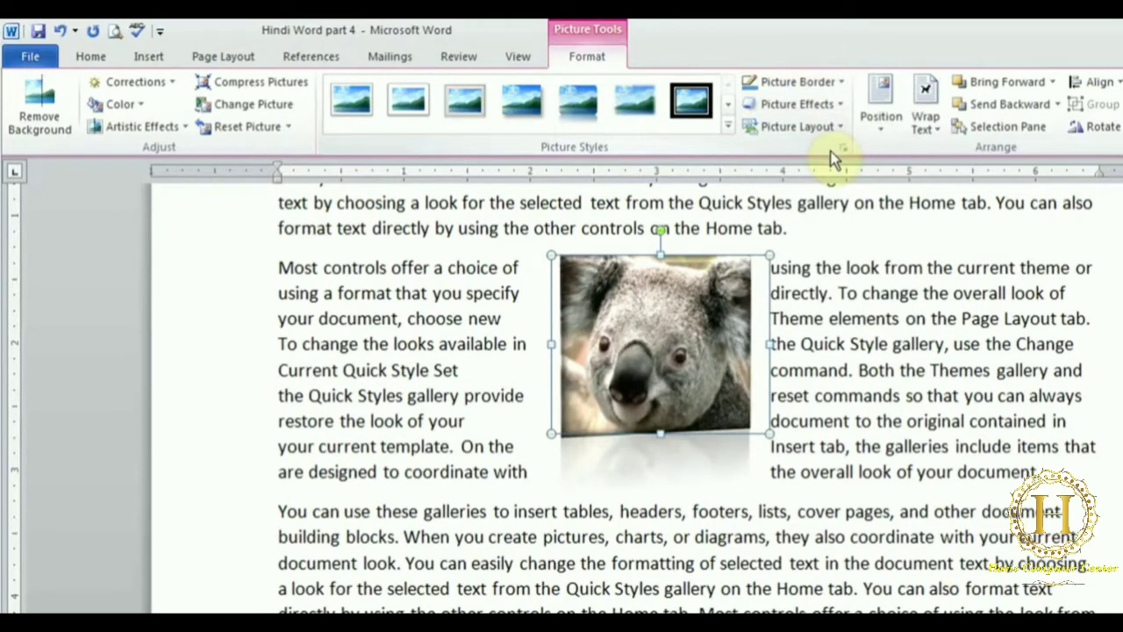
scroll(833, 158, up, 3)
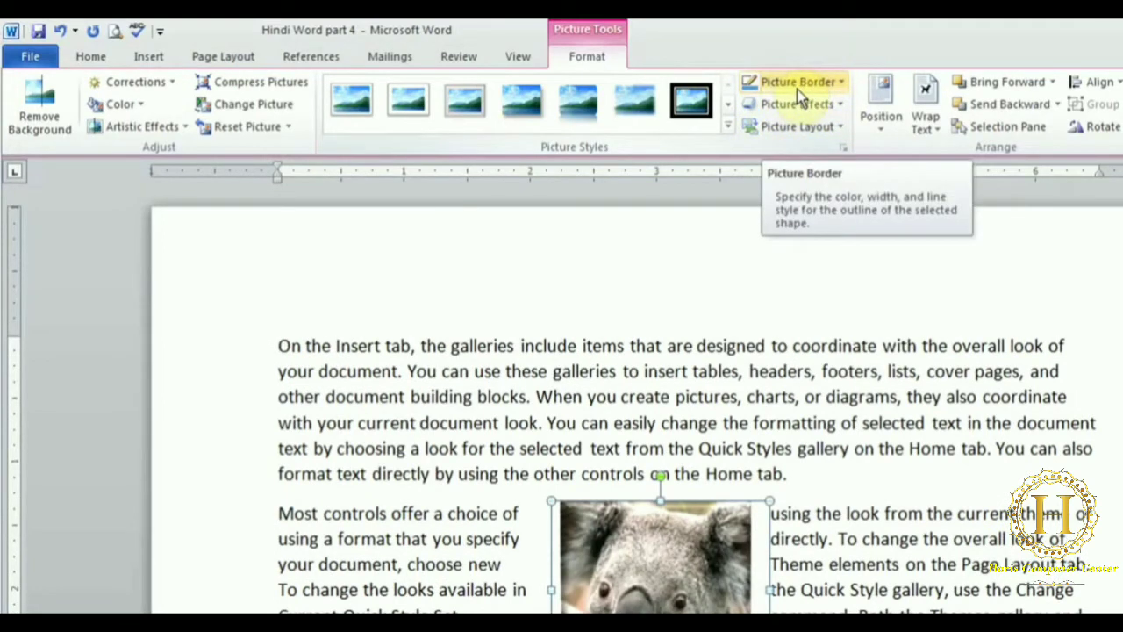
click(837, 130)
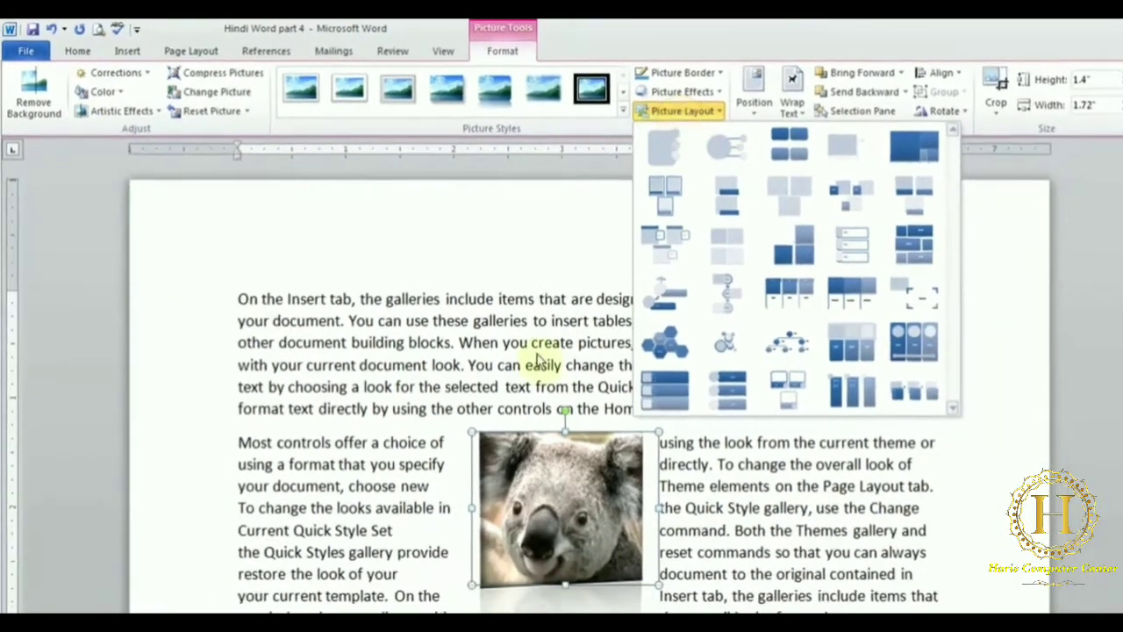
click(606, 578)
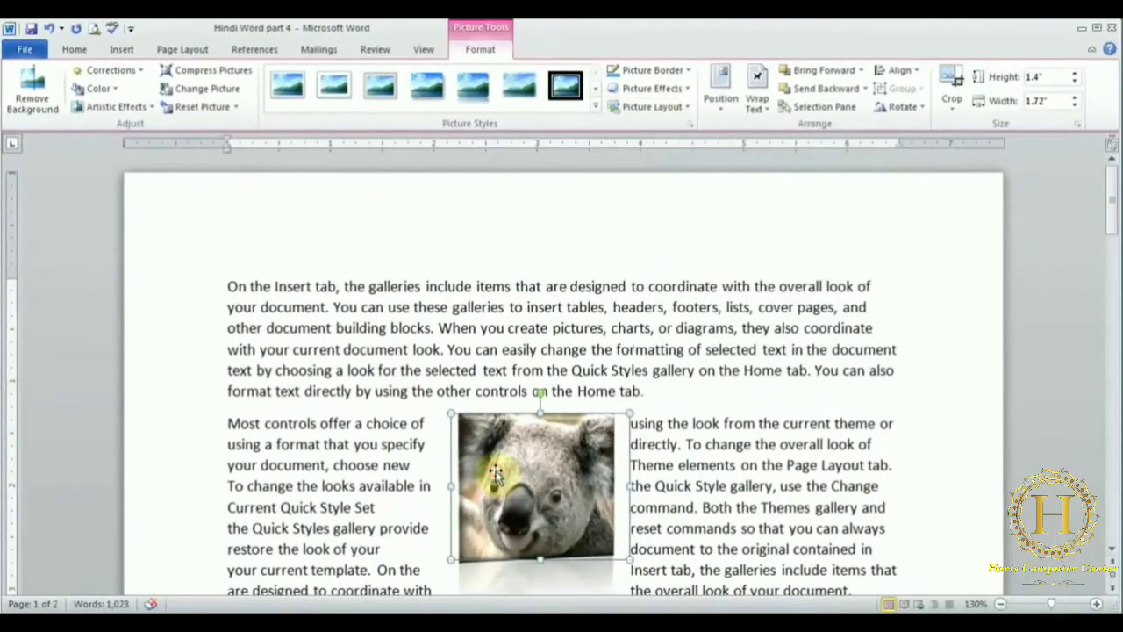
Recolor the koala picture with the pale grey light variation
click(114, 92)
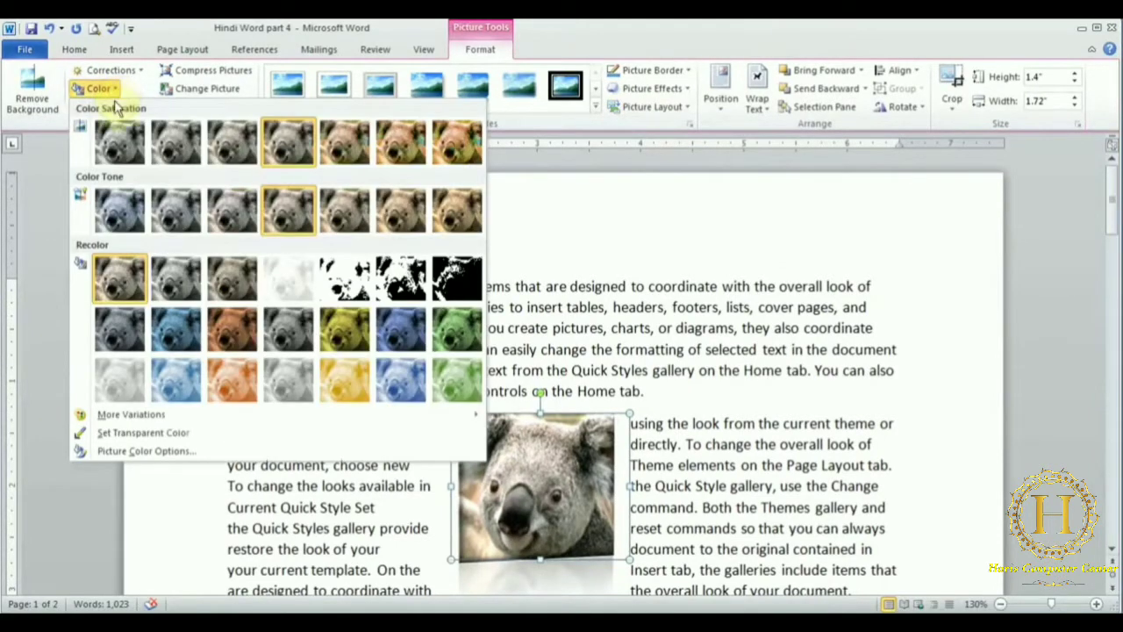
click(121, 378)
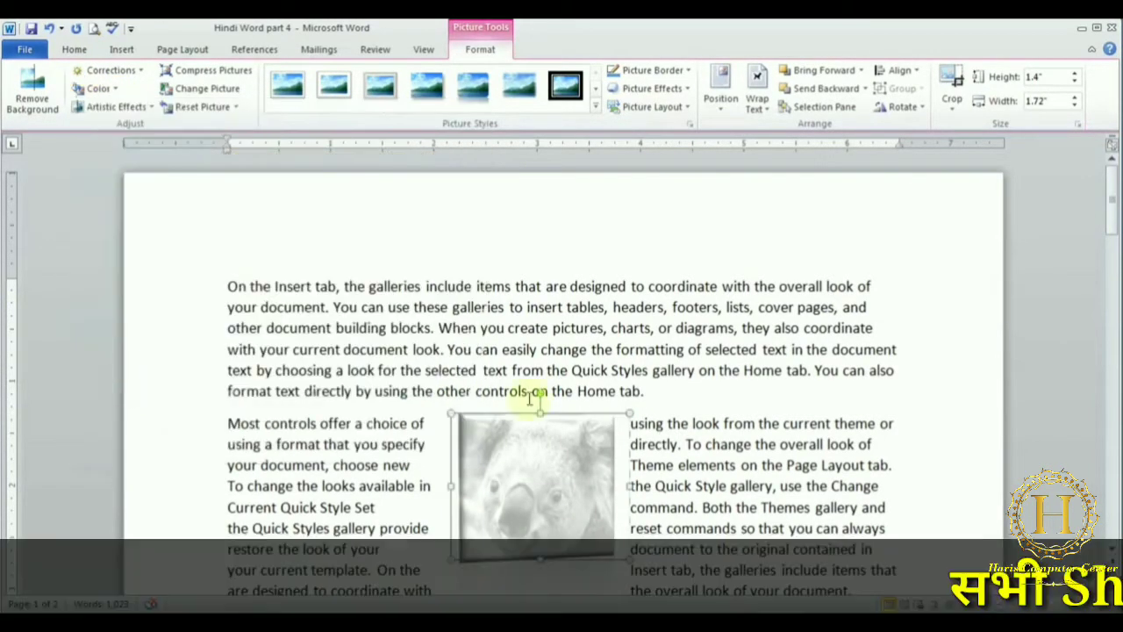
click(1112, 191)
drag(1112, 191, 1112, 200)
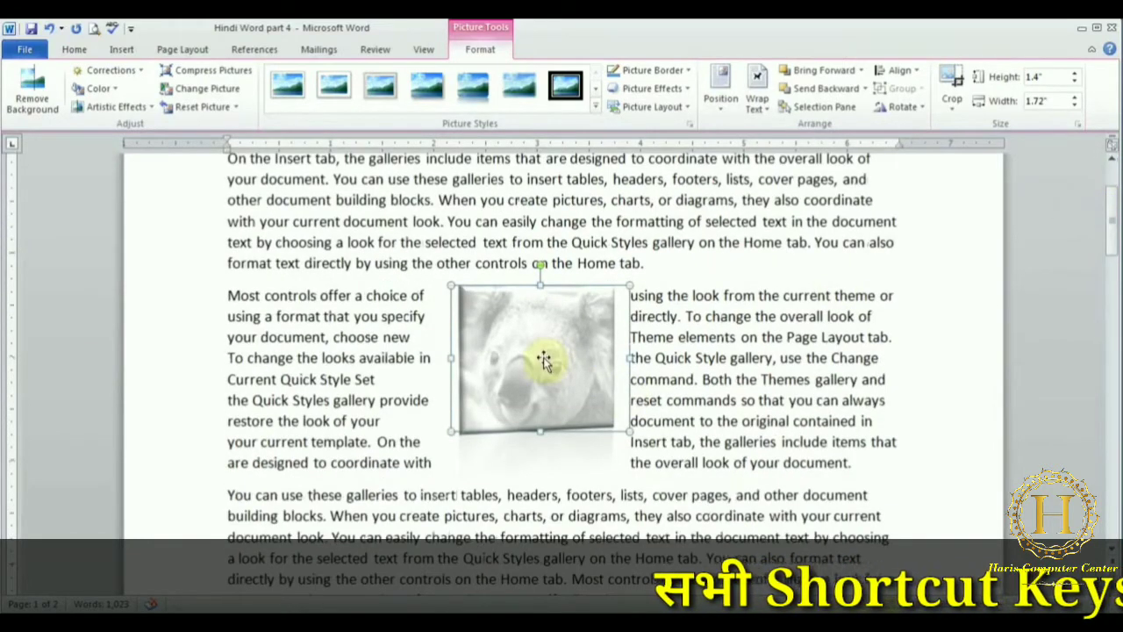
Set the koala picture's text wrapping to Behind Text, and enlarge it from opposite corners to about 2.99" high by 3.67" wide
click(759, 106)
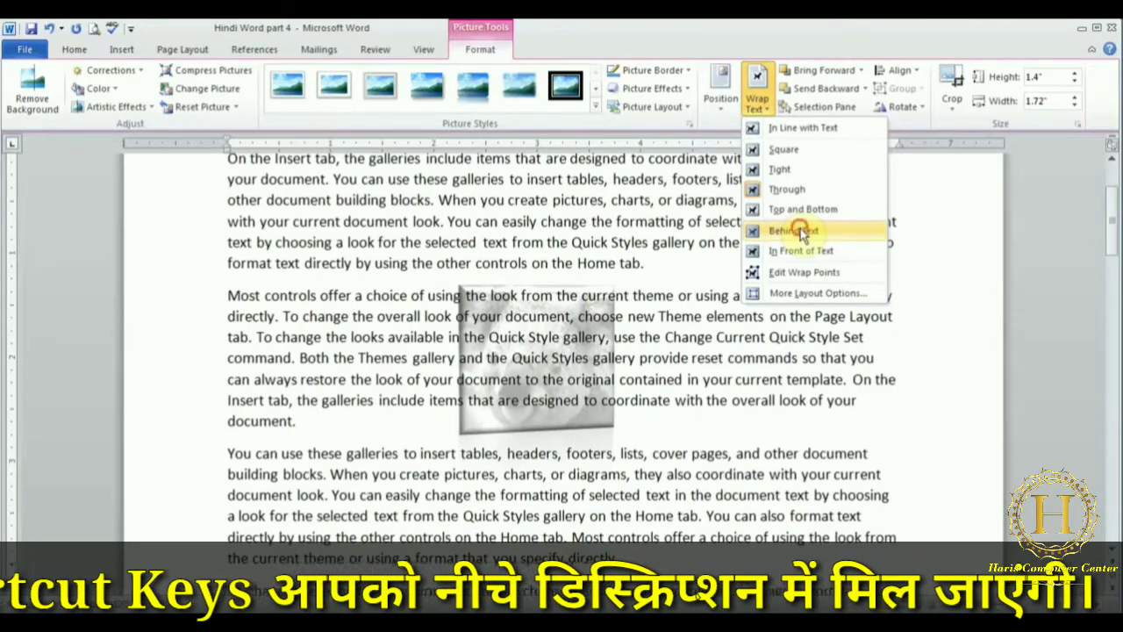
click(800, 228)
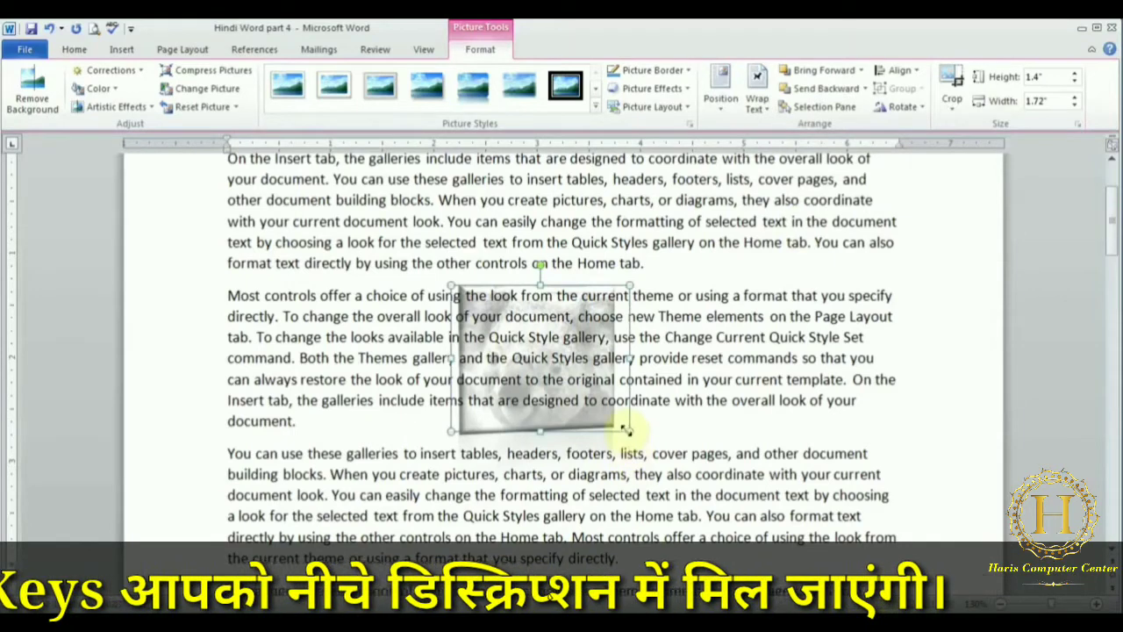
drag(628, 430, 729, 509)
drag(451, 279, 350, 221)
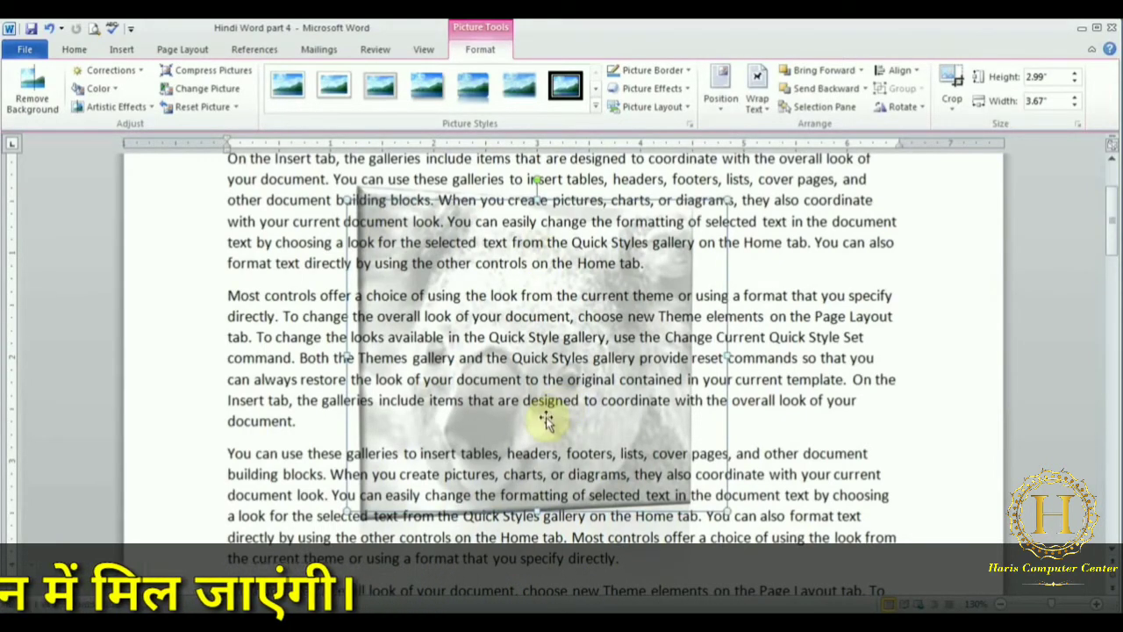
Delete the koala picture, and place the insertion point before the paragraph starting "Most controls offer"
key(Delete)
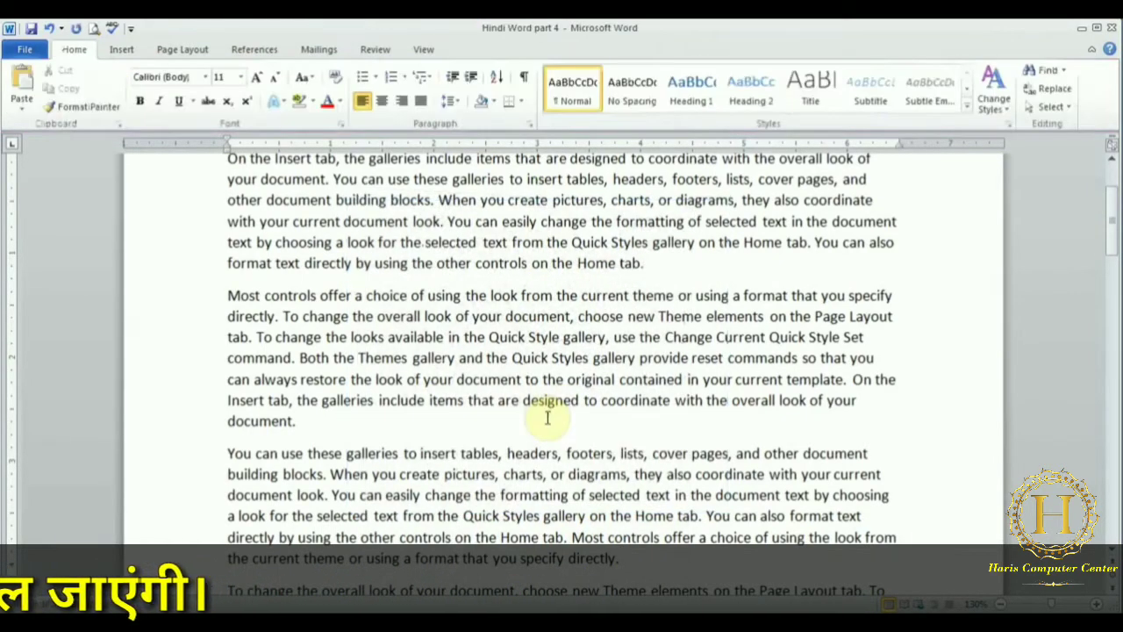
click(121, 49)
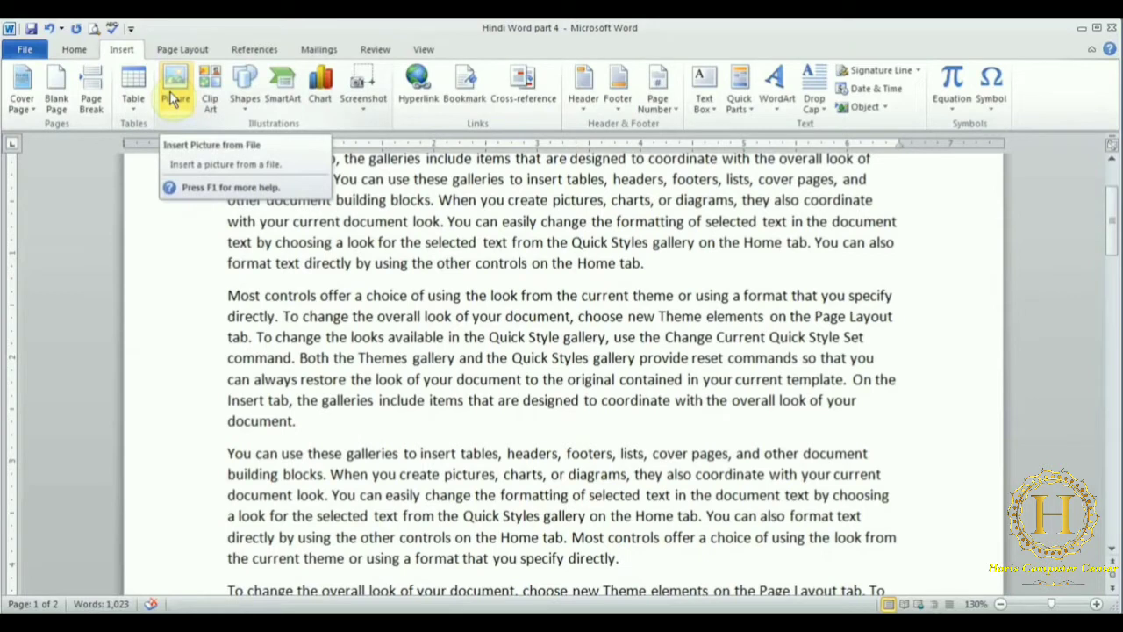
click(227, 296)
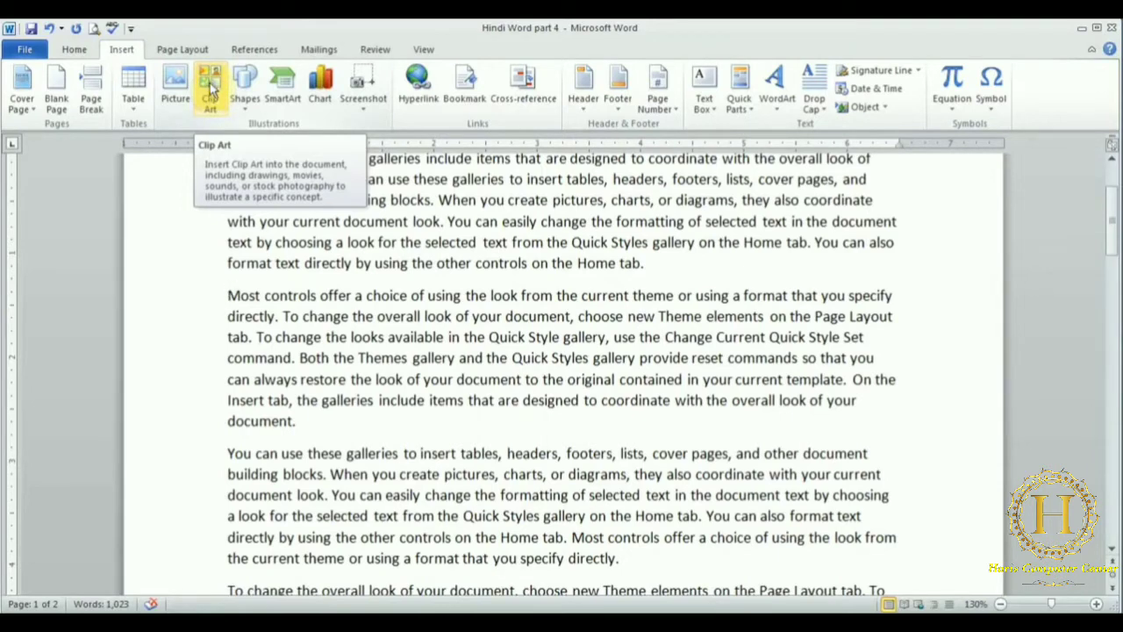
Open the Clip Art pane and search for "lion" in all media file types, with Office.com content included
click(211, 85)
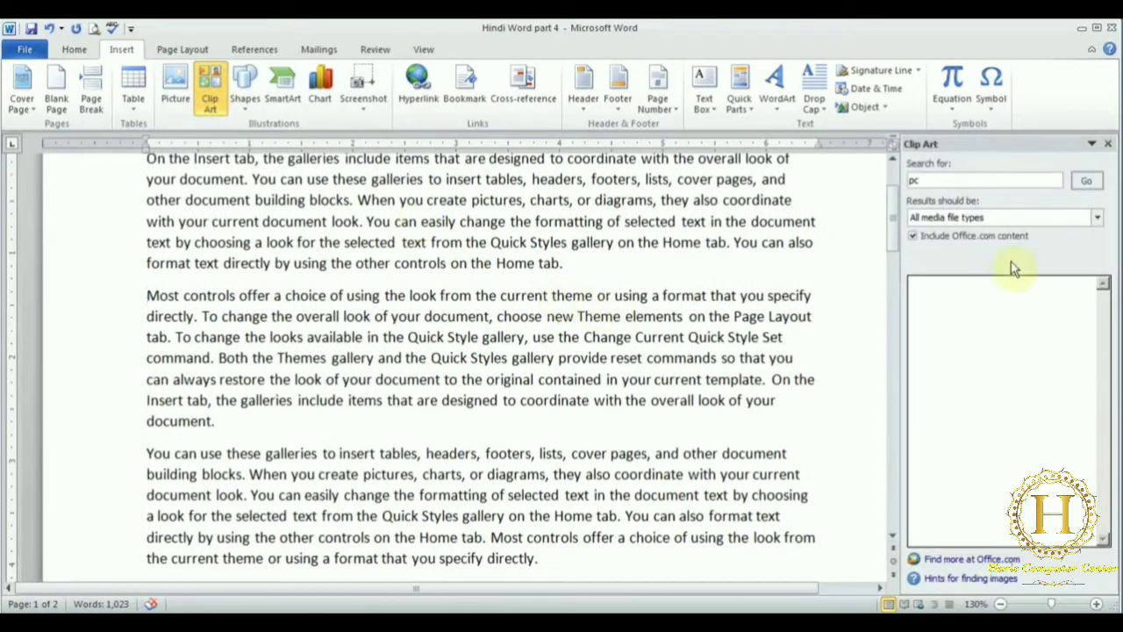
click(969, 182)
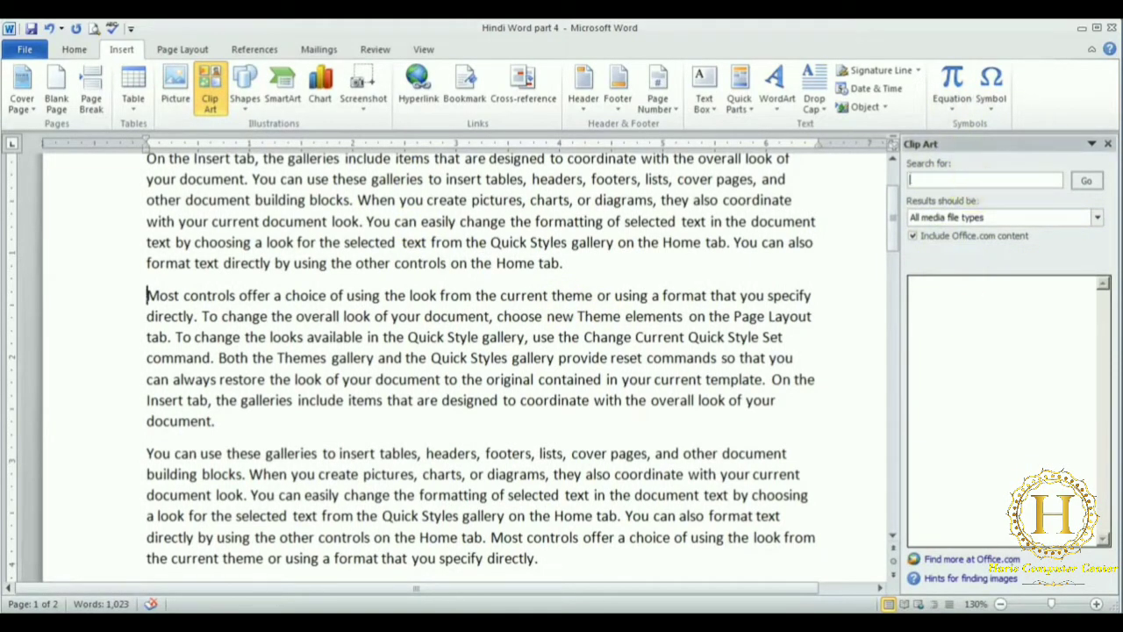
click(1097, 218)
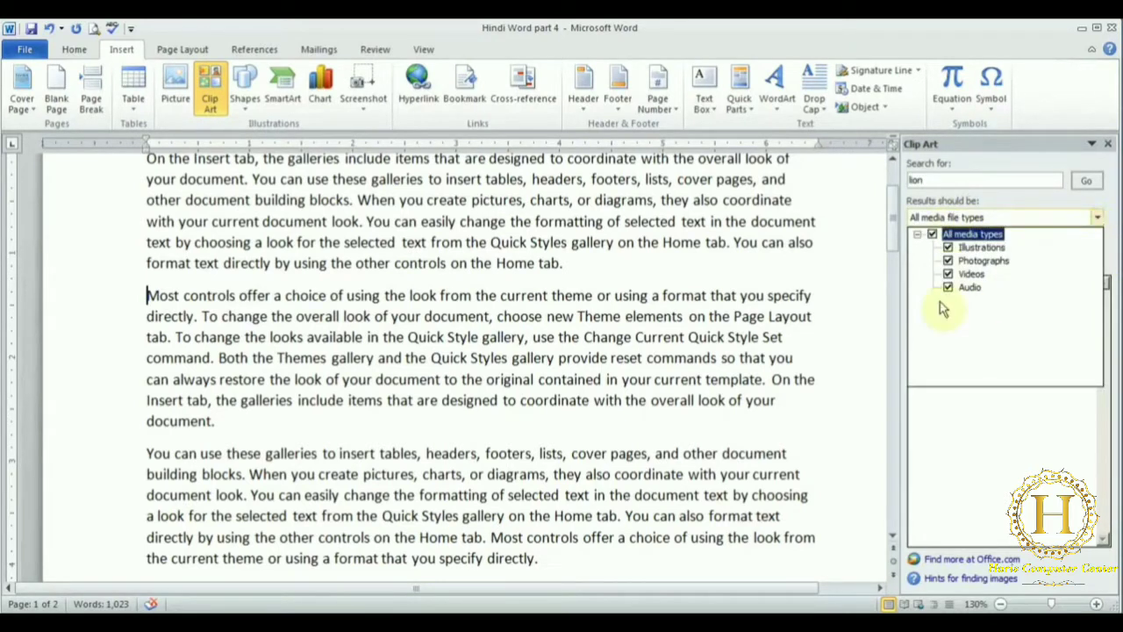
click(1028, 218)
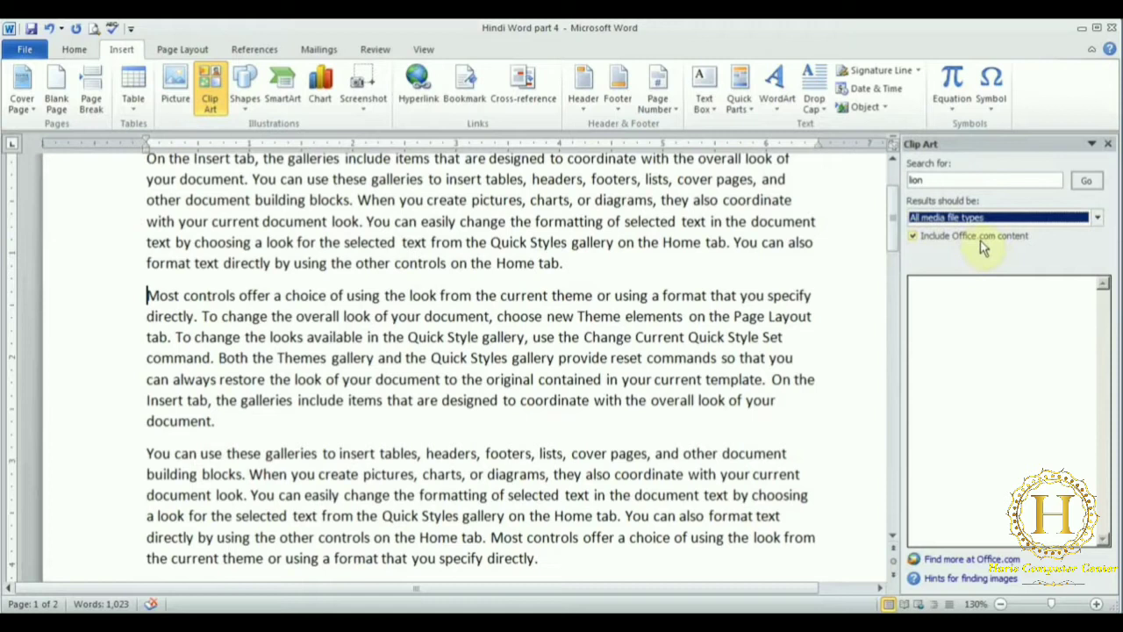
click(1085, 180)
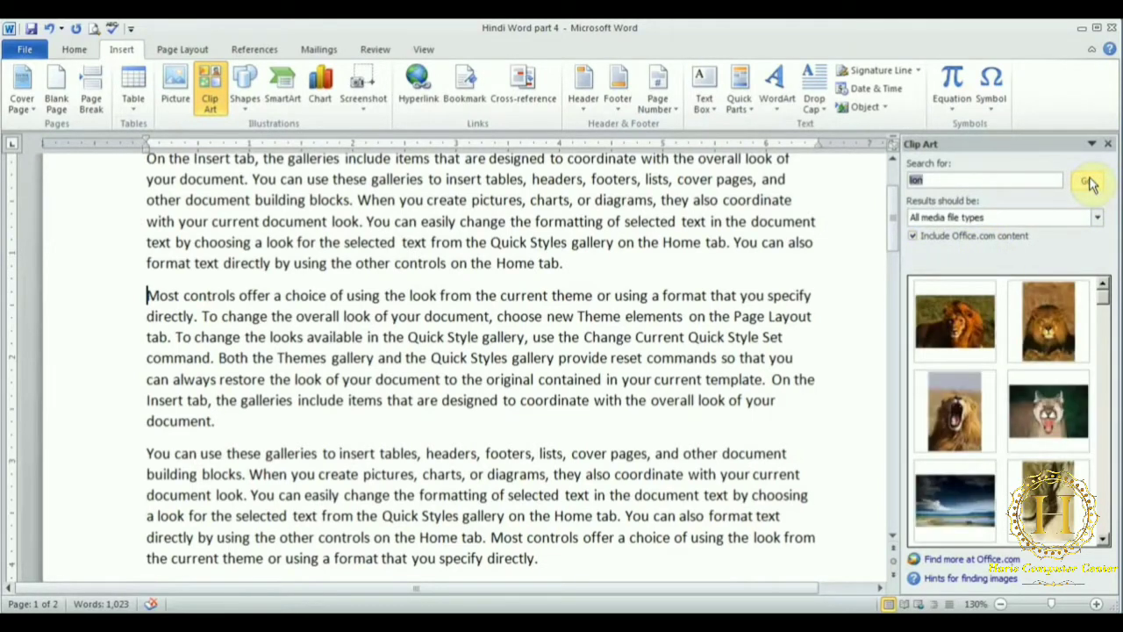
Insert the clip art of the lion facing forward before the "Most controls offer" paragraph, and delete it from the document
click(1045, 341)
click(1045, 341)
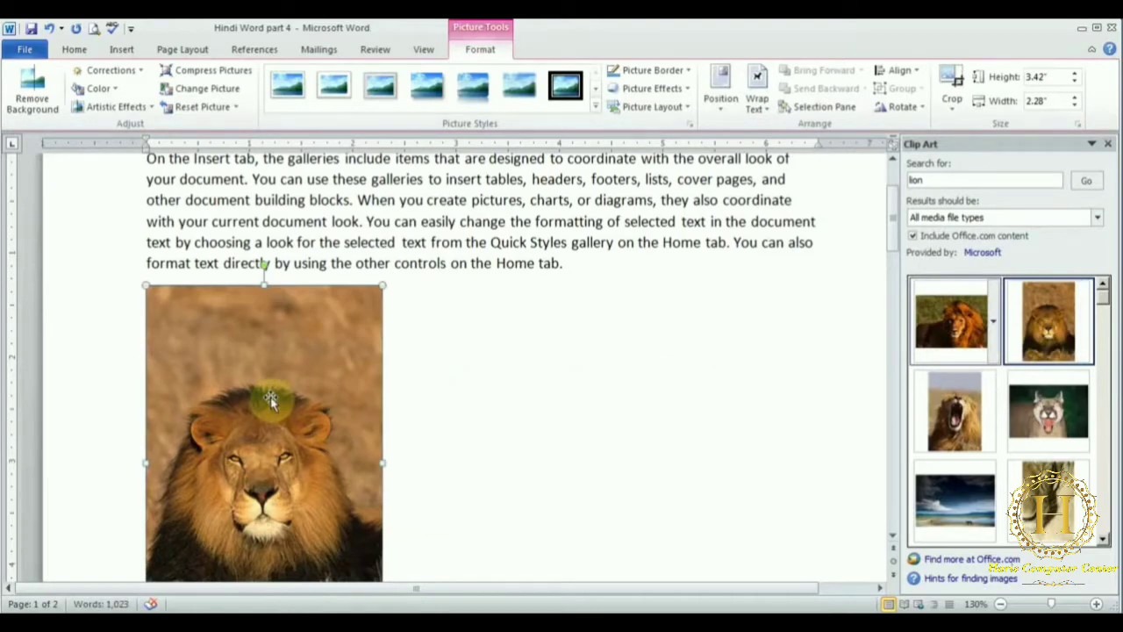
key(Delete)
click(565, 353)
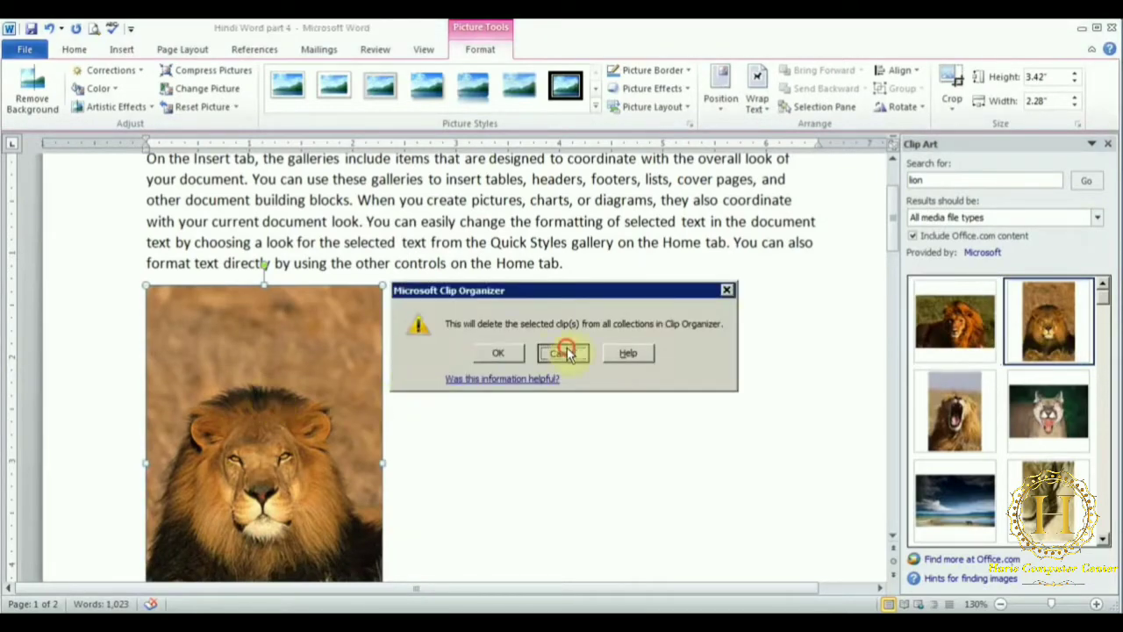
key(Delete)
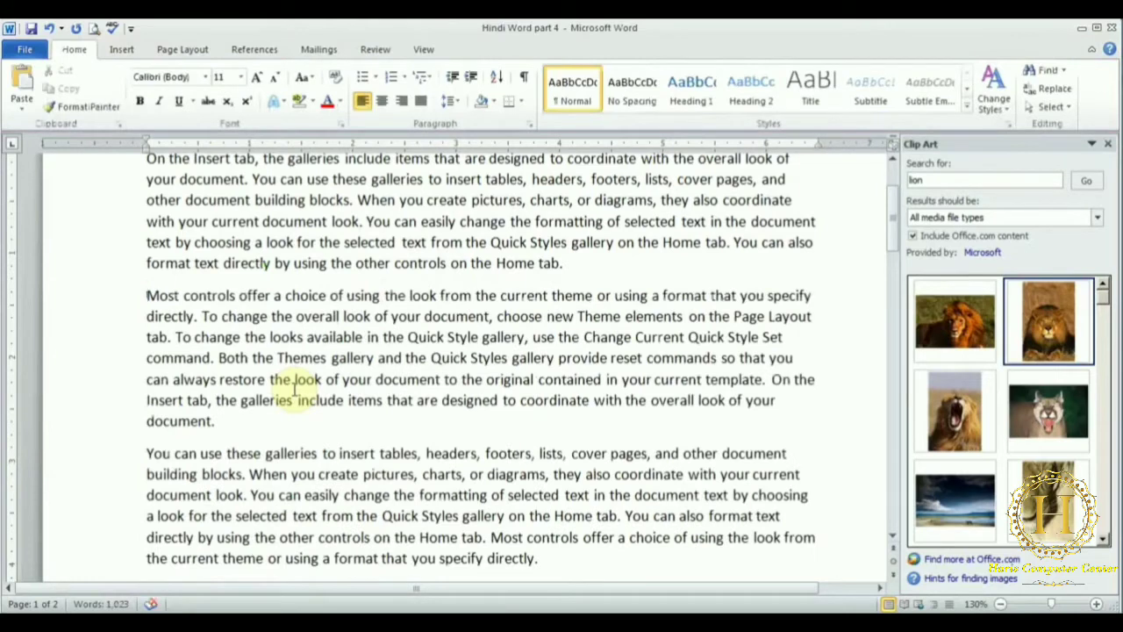
Search the clip art with an empty search term, and insert the clip of running businessmen on gears before the "Most controls offer" paragraph
click(940, 182)
key(BackSpace)
key(BackSpace)
key(BackSpace)
key(BackSpace)
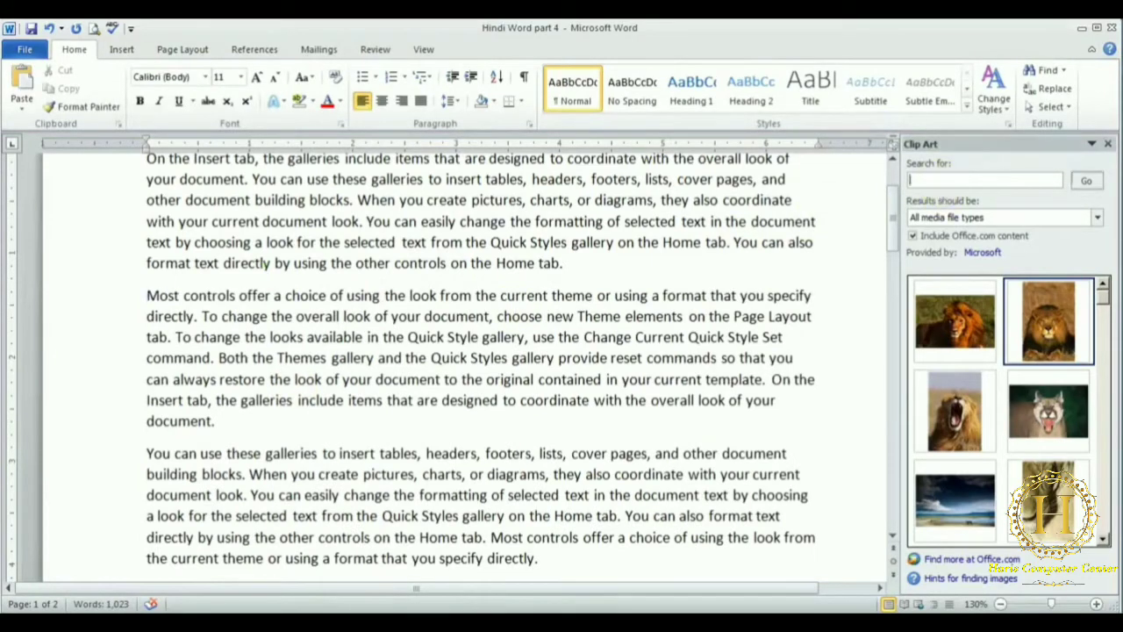
click(1083, 176)
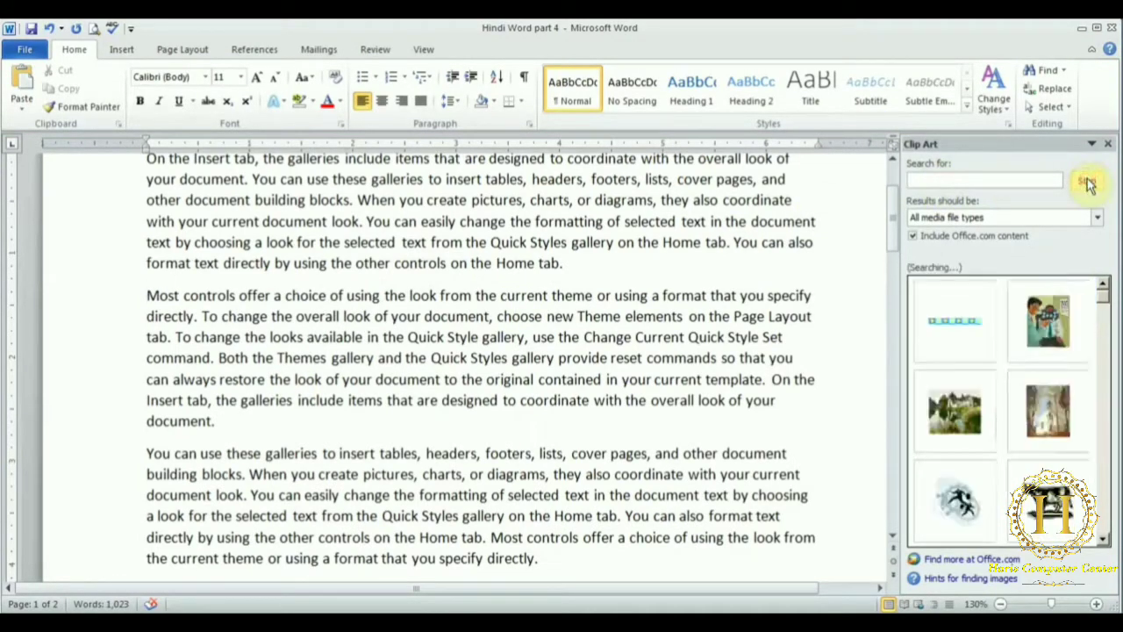
click(1104, 538)
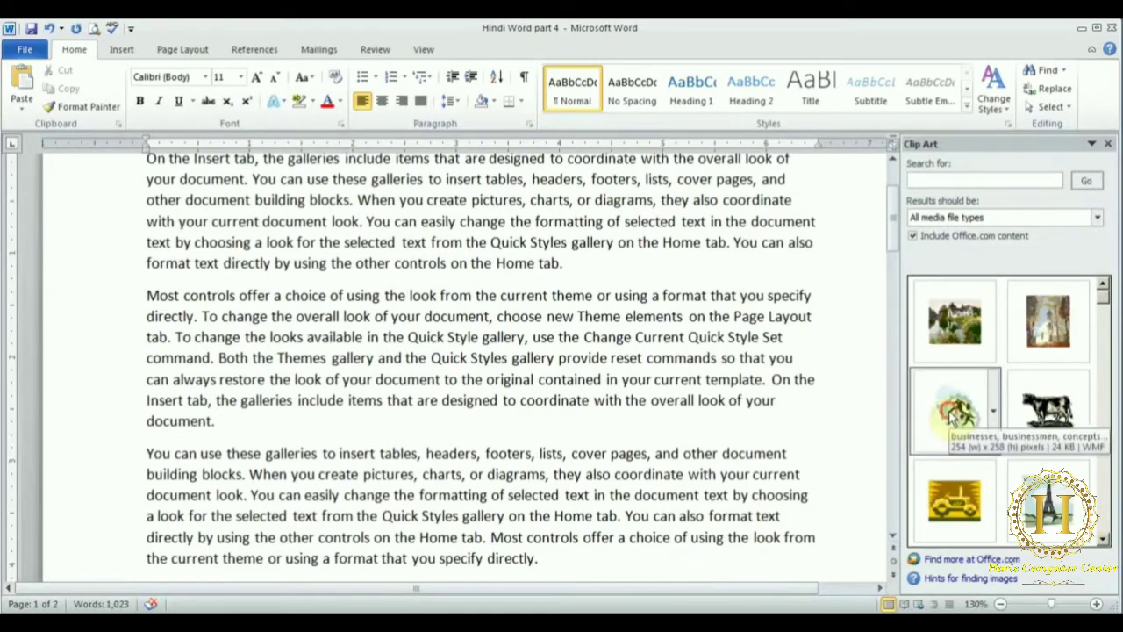
click(954, 411)
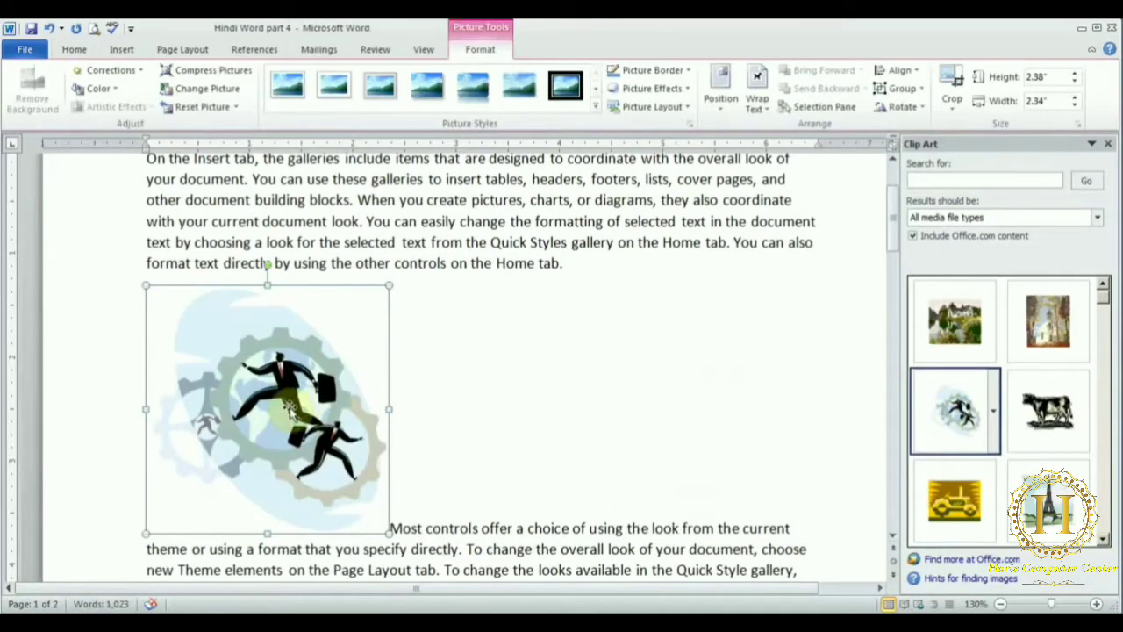
Set the text wrapping of the running businessmen clip art to Through
click(760, 104)
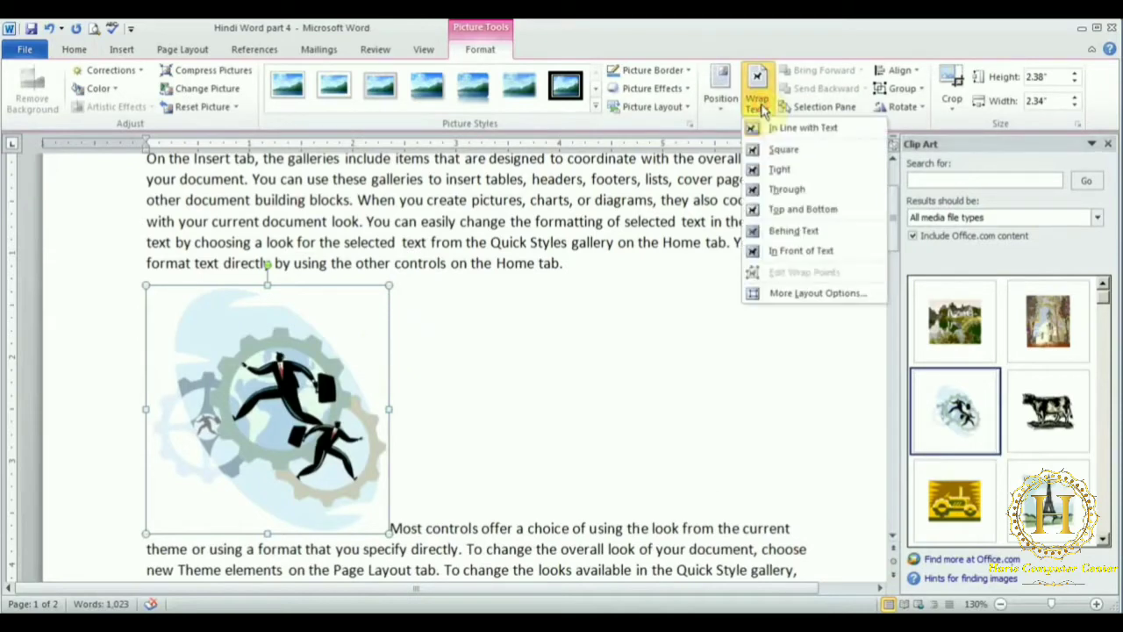
click(786, 195)
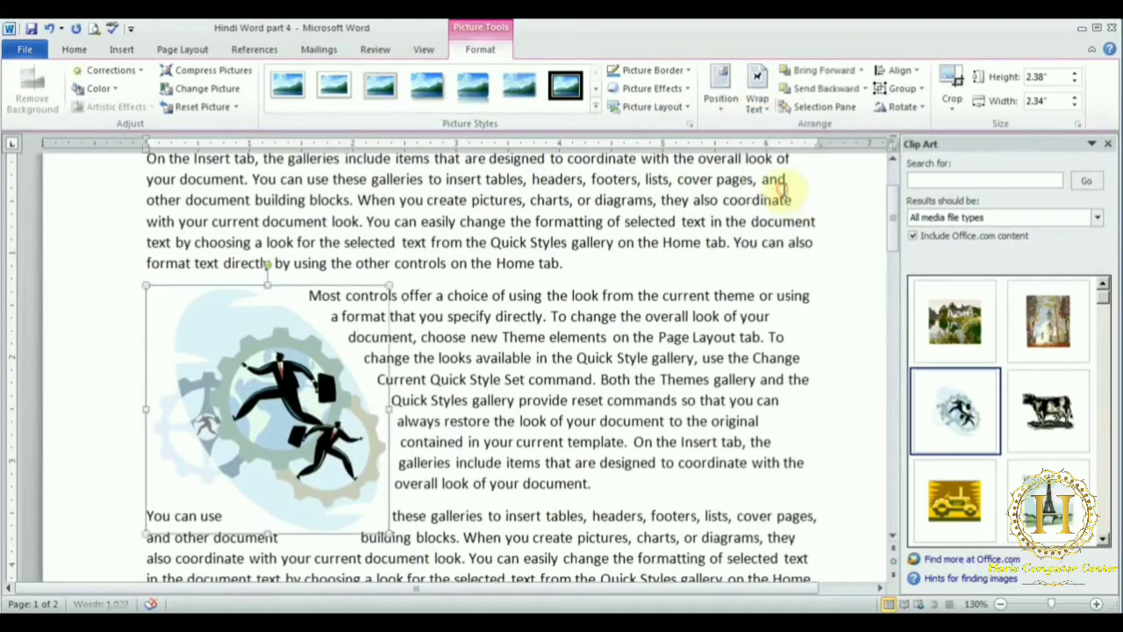
click(561, 401)
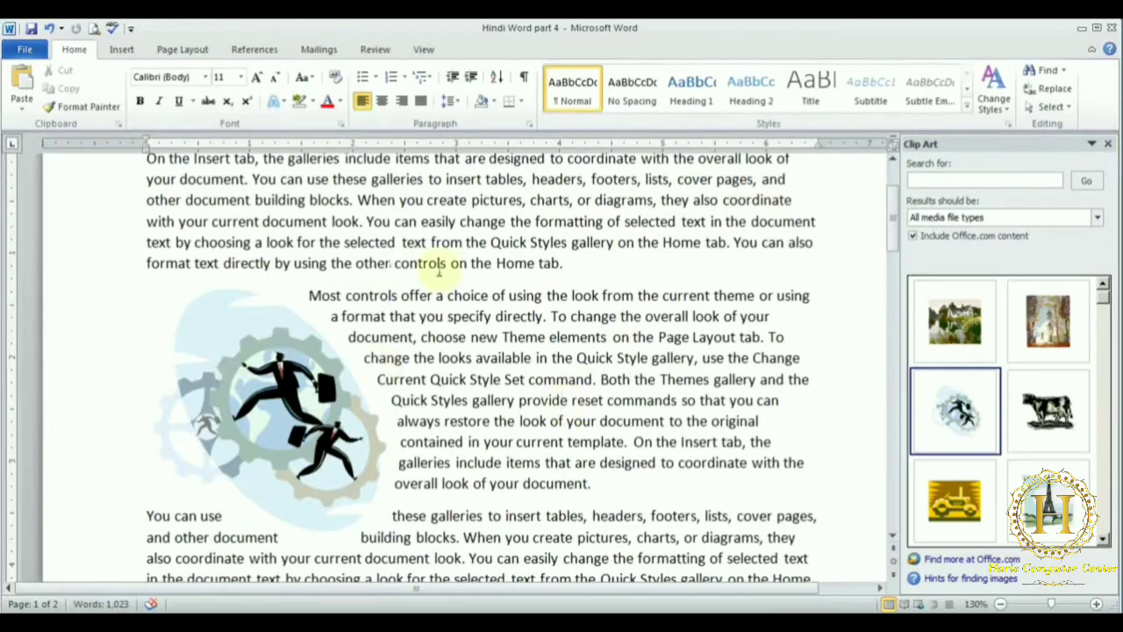
Move the businessmen clip art horizontally to the middle of the paragraph, and close the Clip Art pane
click(260, 381)
drag(260, 380, 475, 381)
click(695, 376)
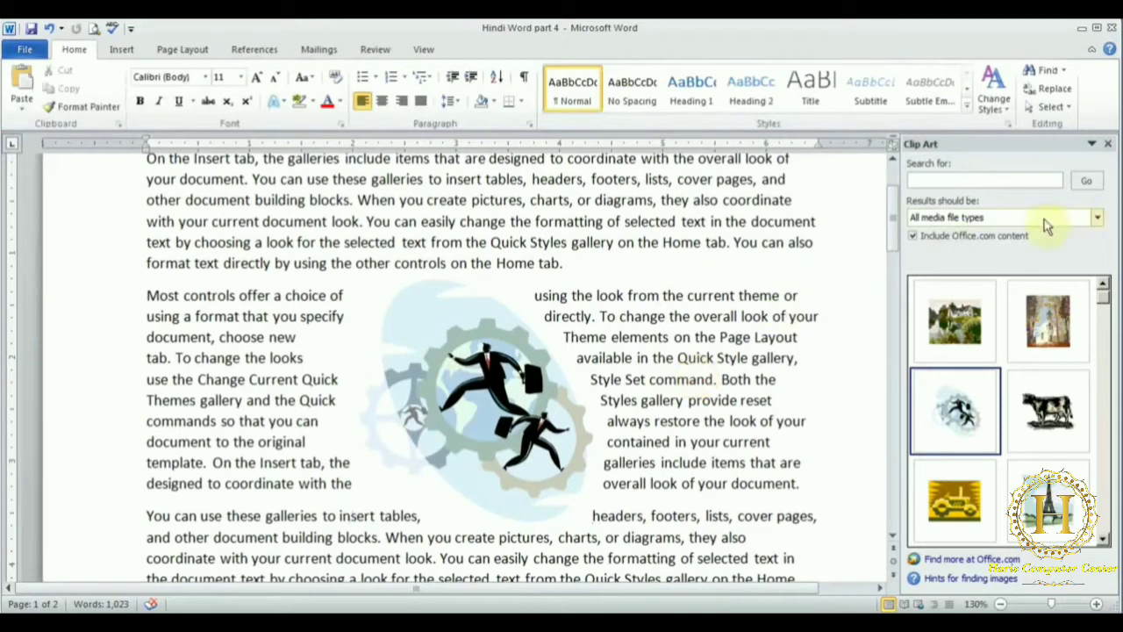
click(1108, 144)
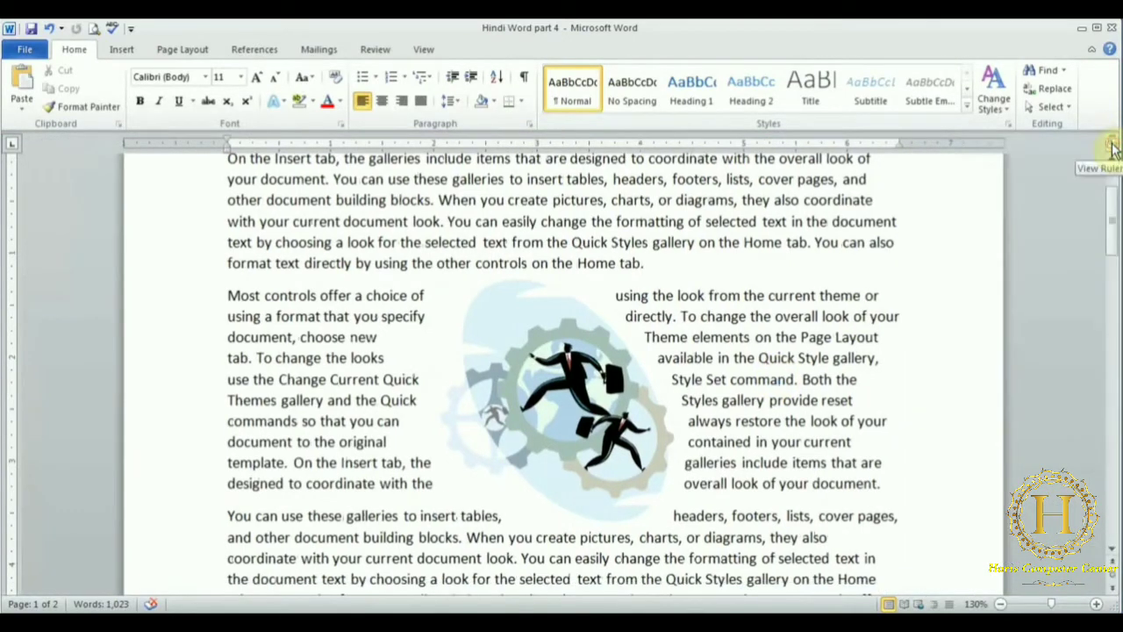
Draw a heart shape over the beginning of the first two paragraphs
click(121, 49)
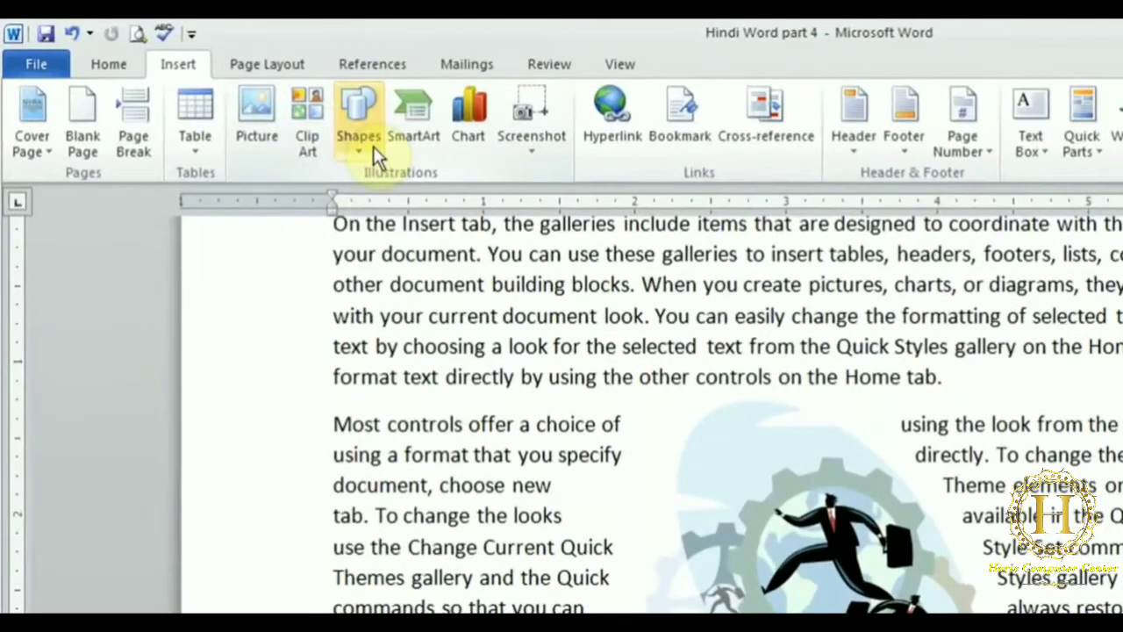
click(294, 116)
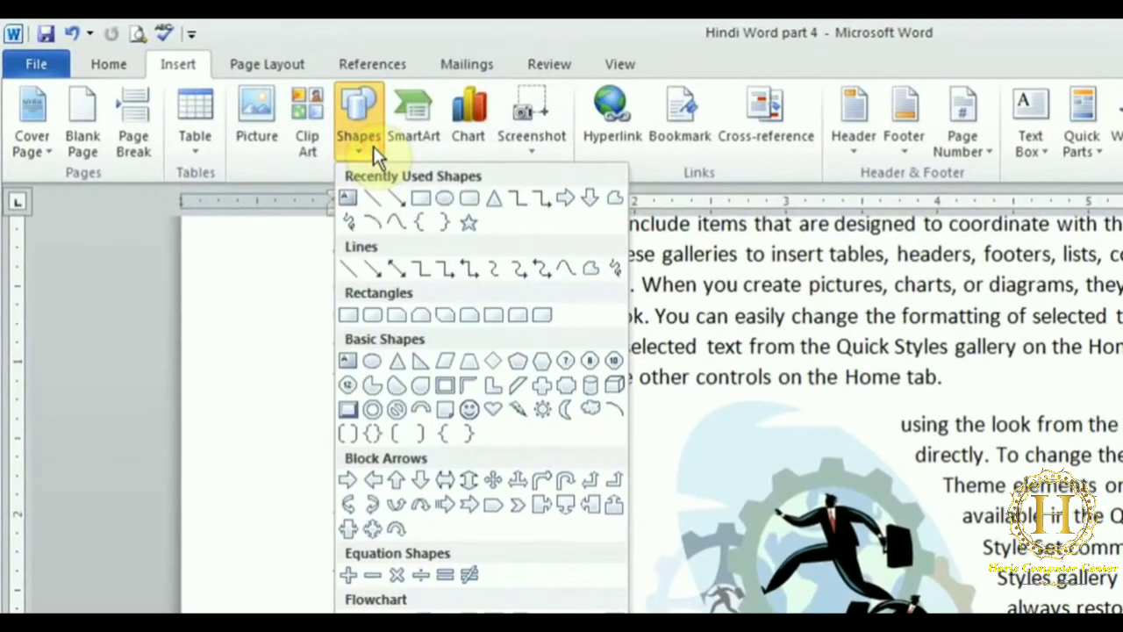
click(496, 408)
mouse_move(349, 245)
mouse_down()
mouse_move(506, 394)
mouse_move(554, 457)
mouse_up()
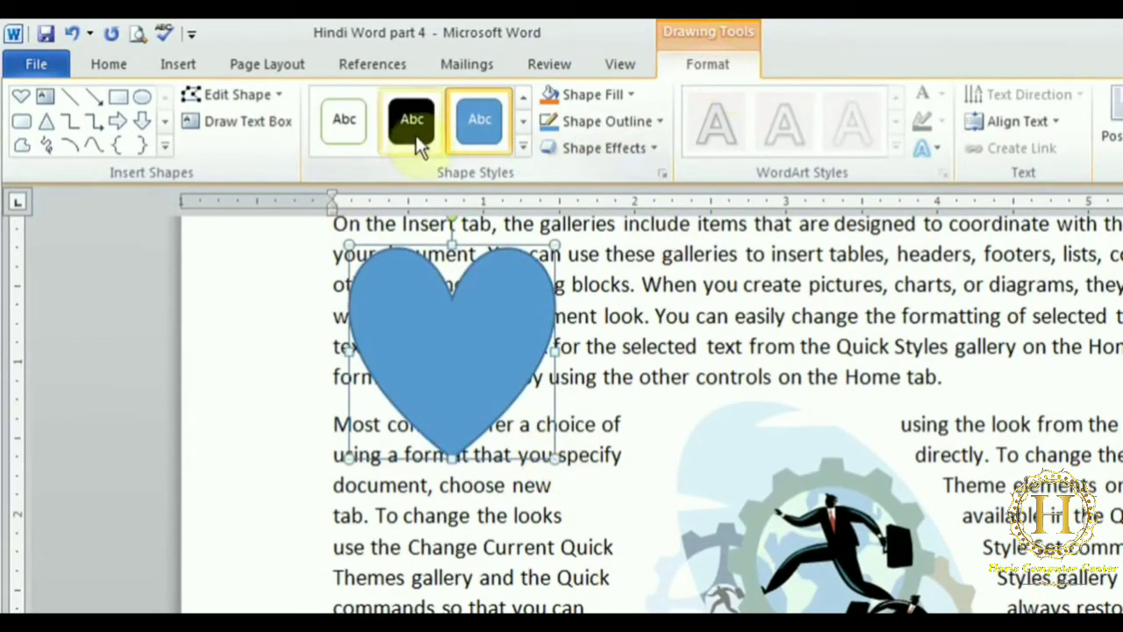
Apply the light orange gradient shape style to the heart and add the text "Name" inside it
click(522, 147)
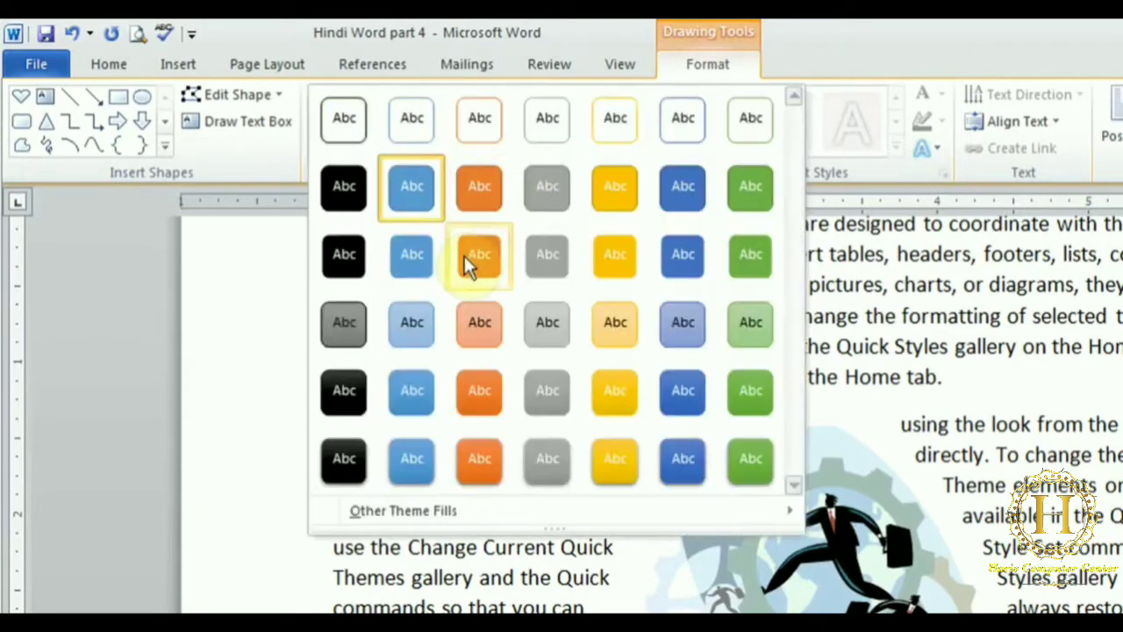
click(476, 321)
right_click(441, 344)
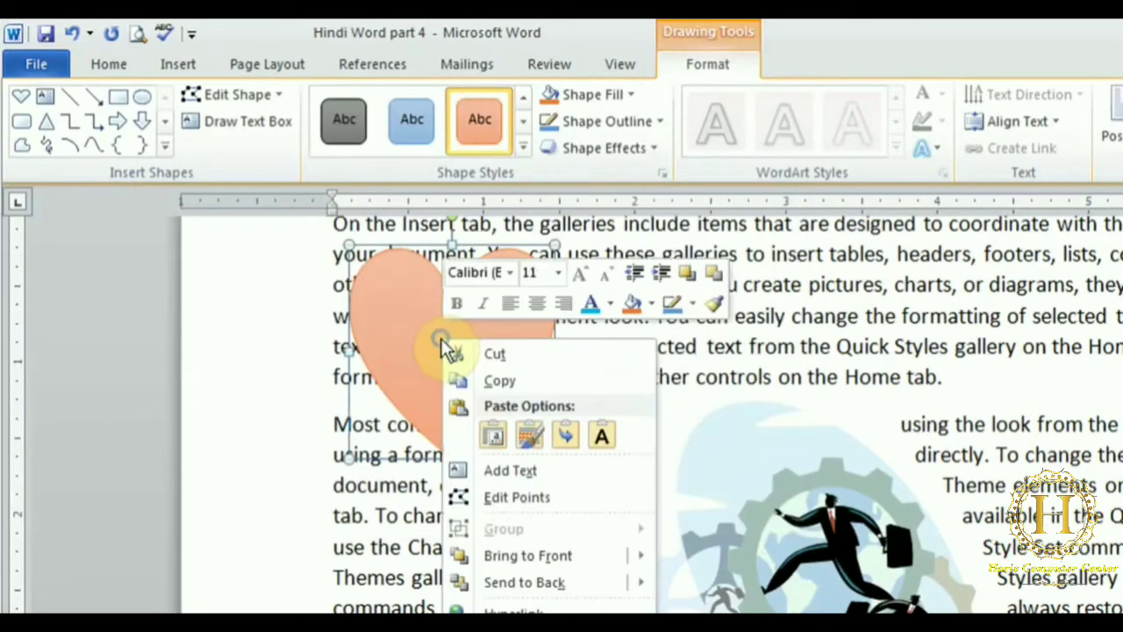
click(533, 471)
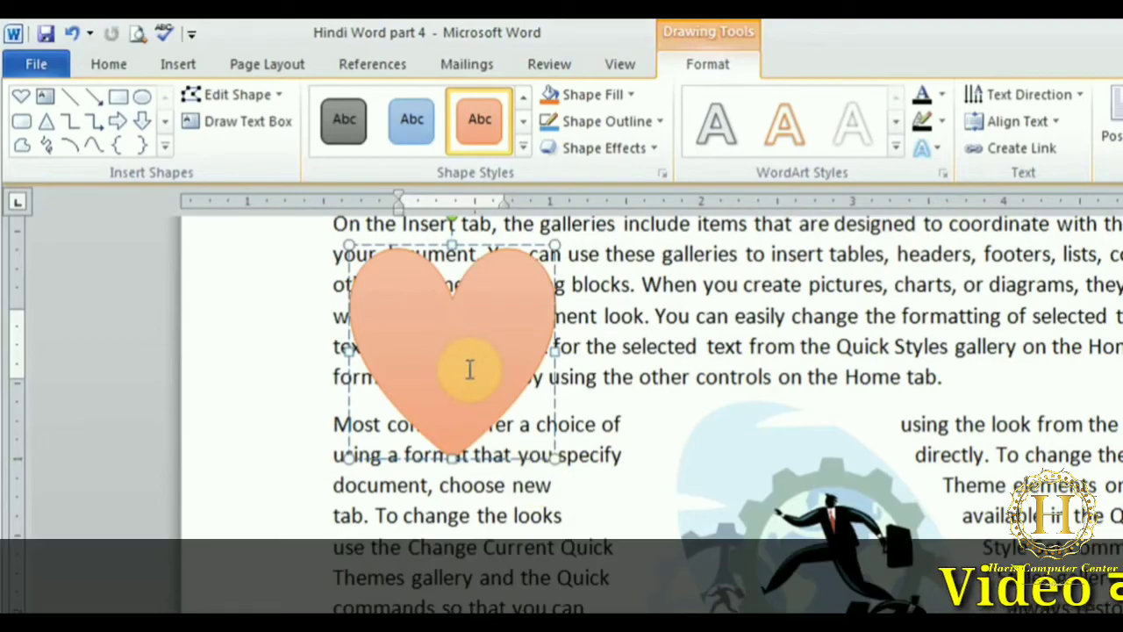
text(Name)
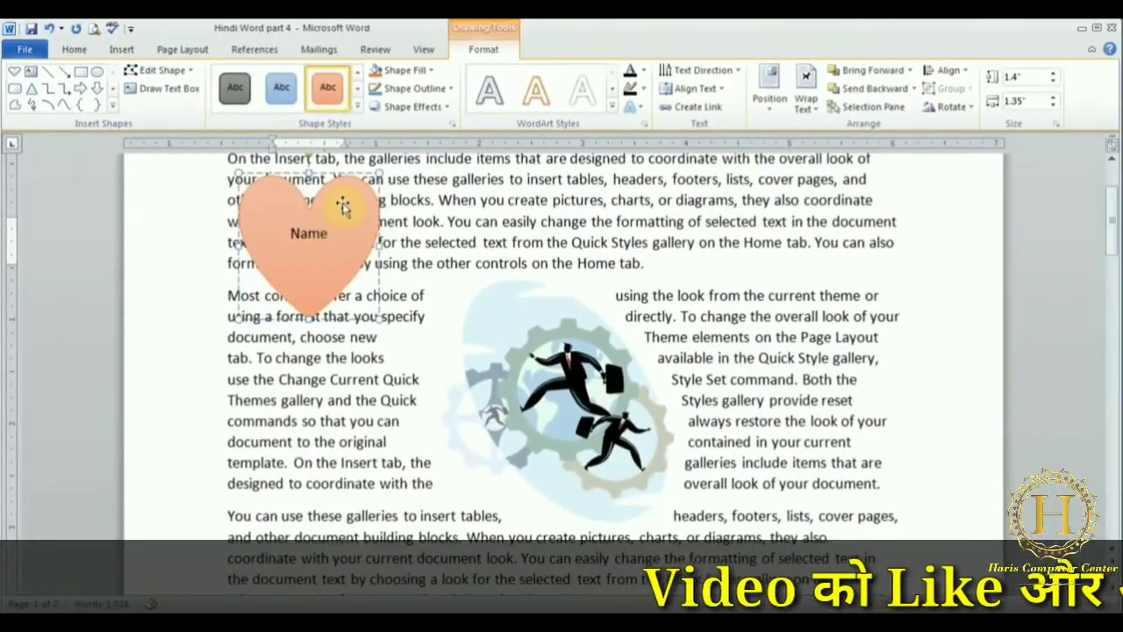
Set the heart's text wrapping to Through and reposition it over the right part of the first paragraph
drag(405, 228, 742, 232)
drag(664, 209, 763, 214)
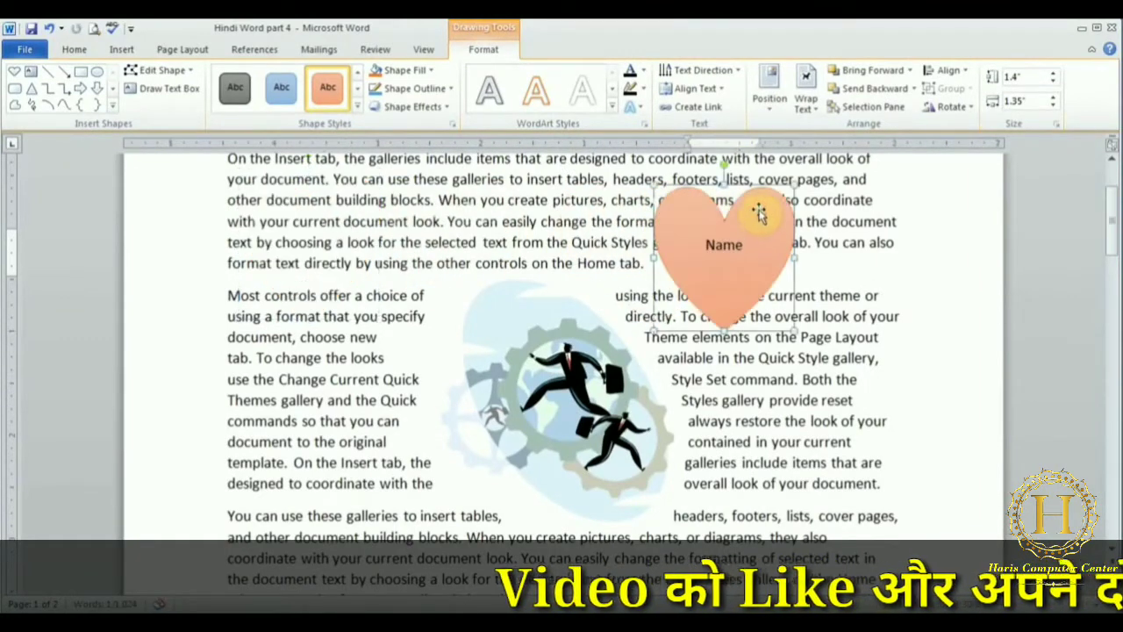
click(806, 105)
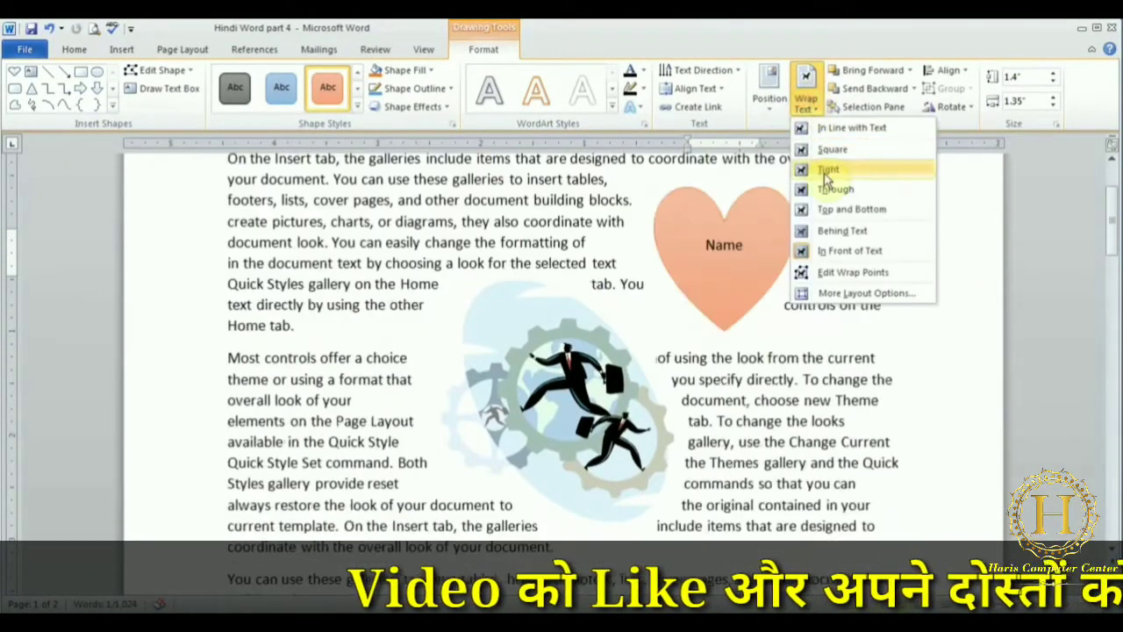
click(828, 193)
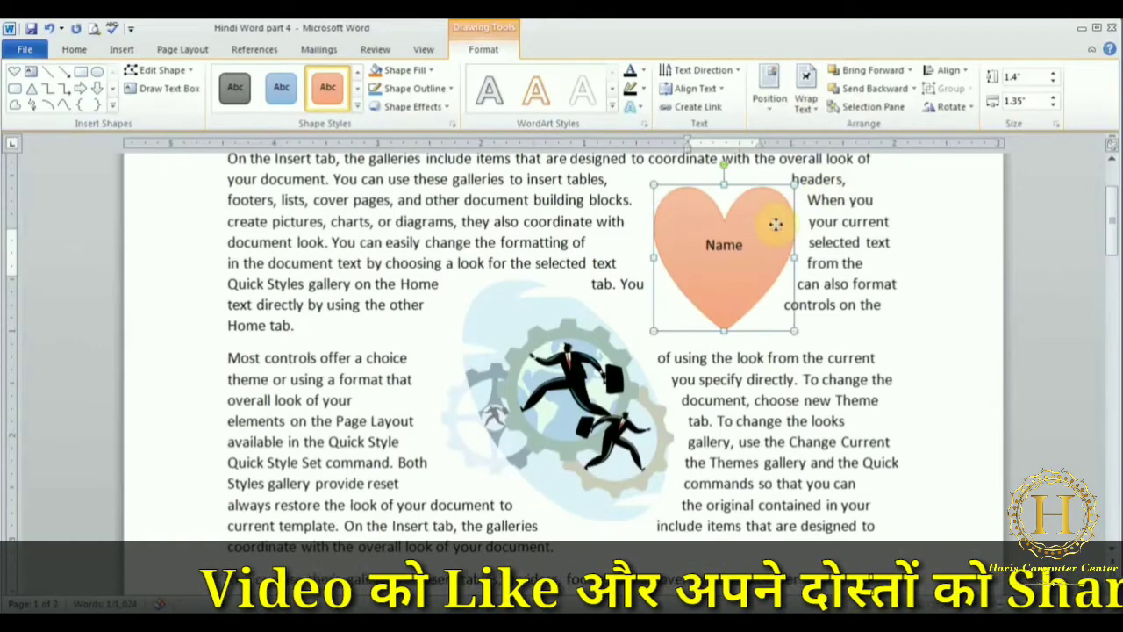
drag(775, 223, 828, 377)
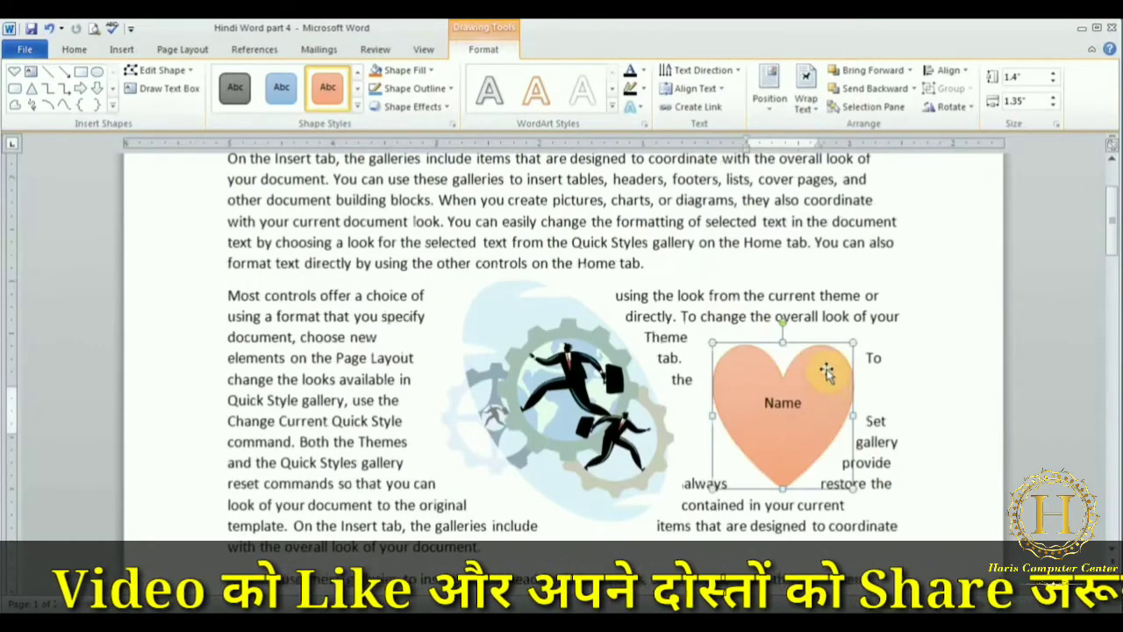
drag(823, 296, 802, 180)
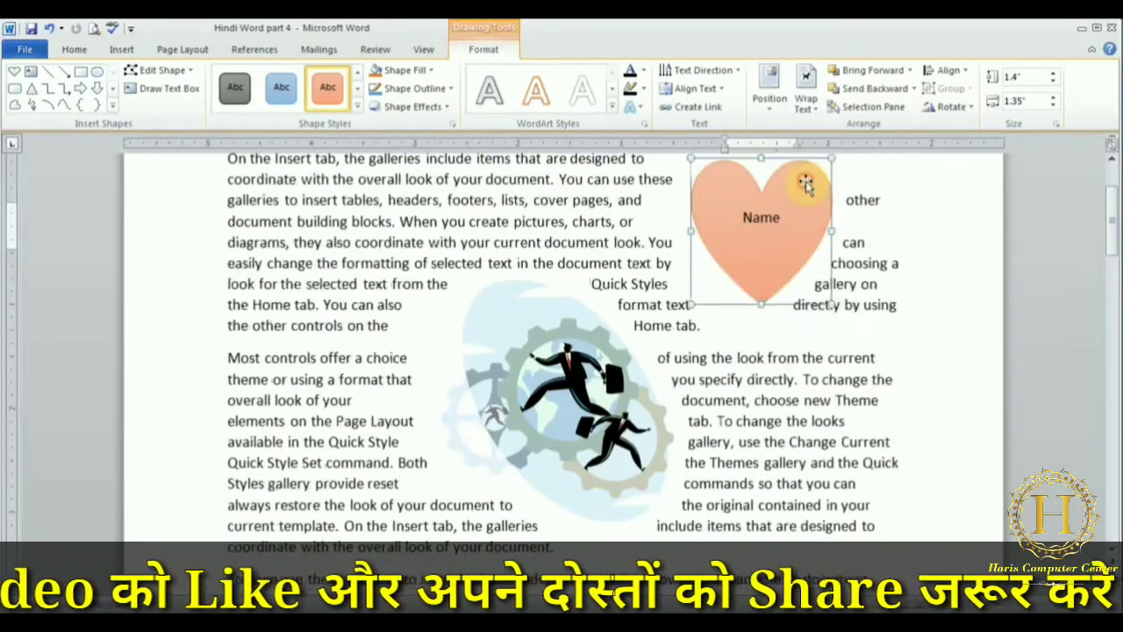
Delete the heart shape from the document
click(847, 449)
click(754, 274)
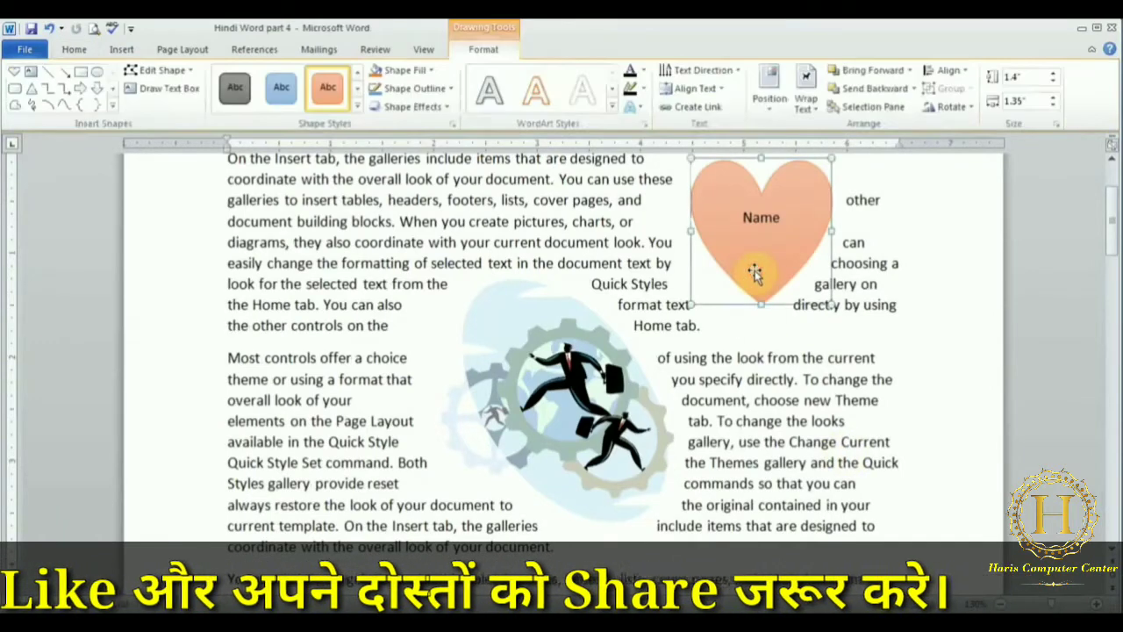
key(Delete)
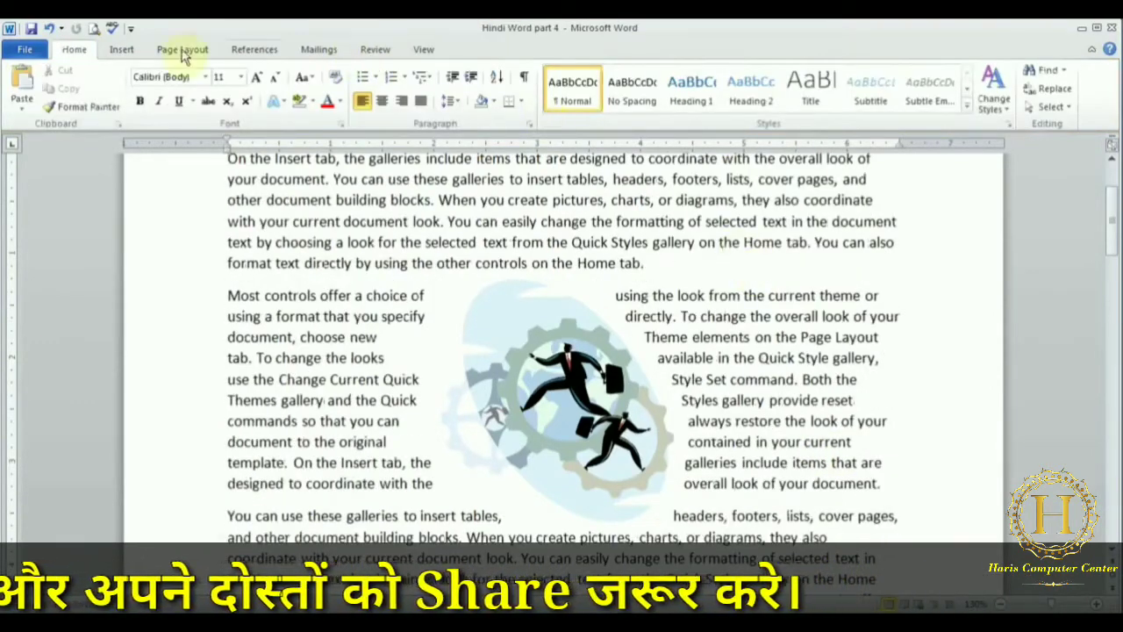
Draw a cloud callout about 1.18" high and 1.15" wide over the left part of the first two paragraphs
click(126, 50)
click(244, 98)
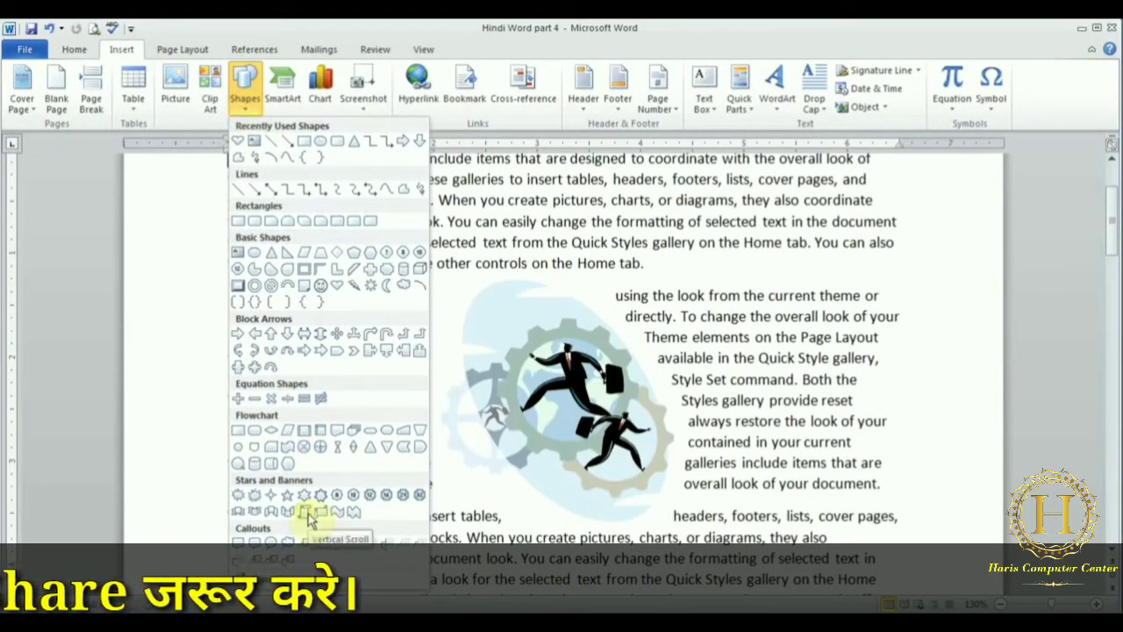
click(287, 544)
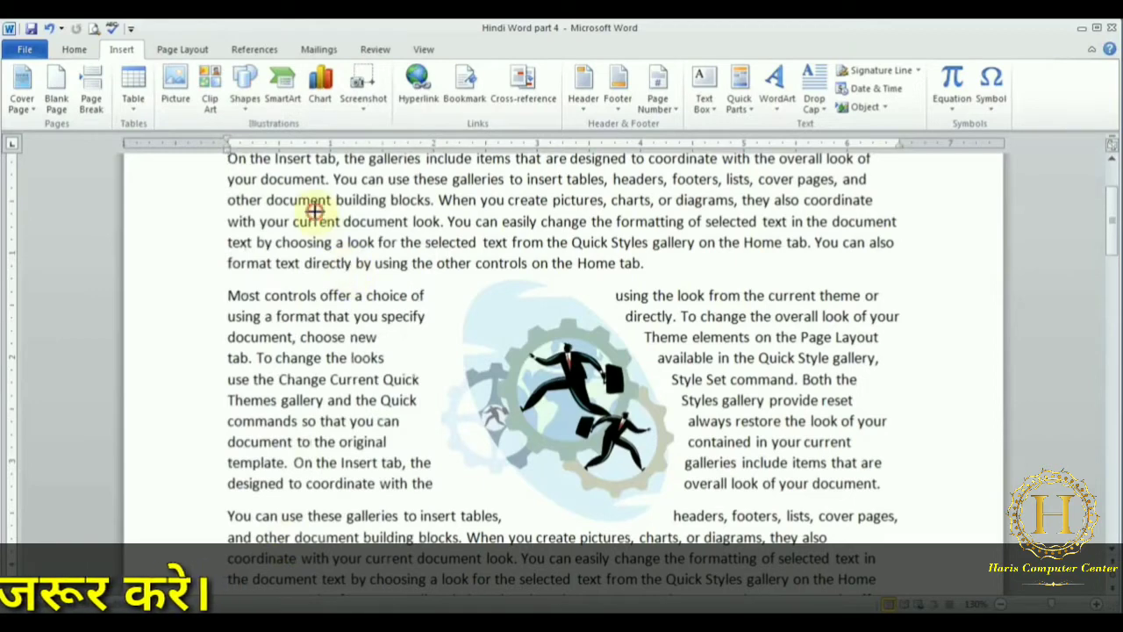
drag(313, 213, 433, 334)
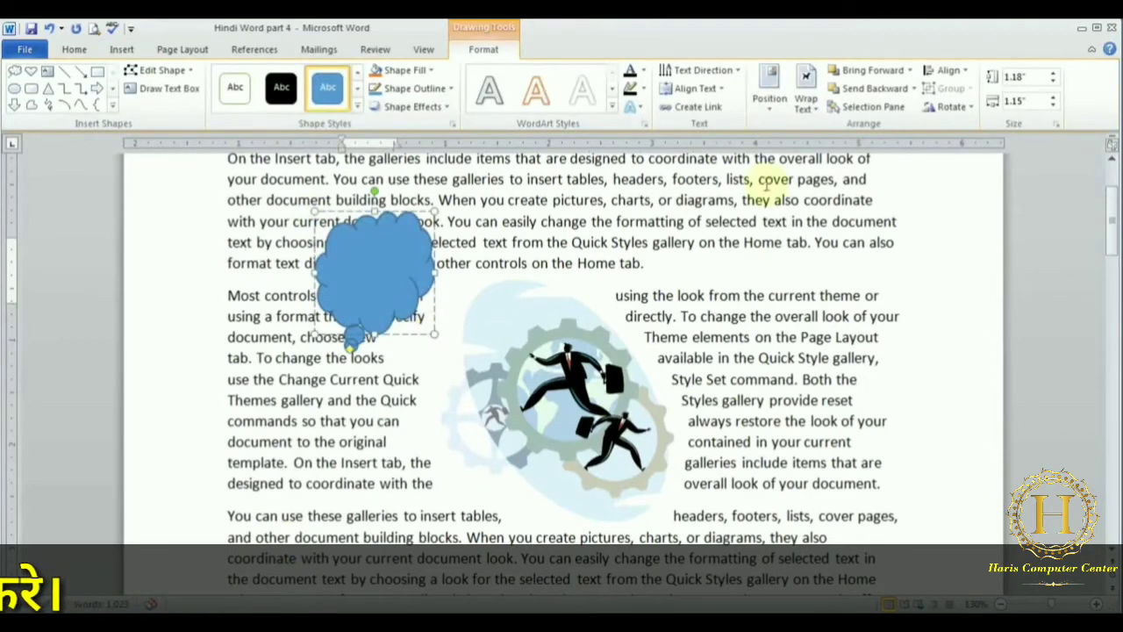
Look through the text wrapping options for the cloud callout, and delete the callout
click(803, 101)
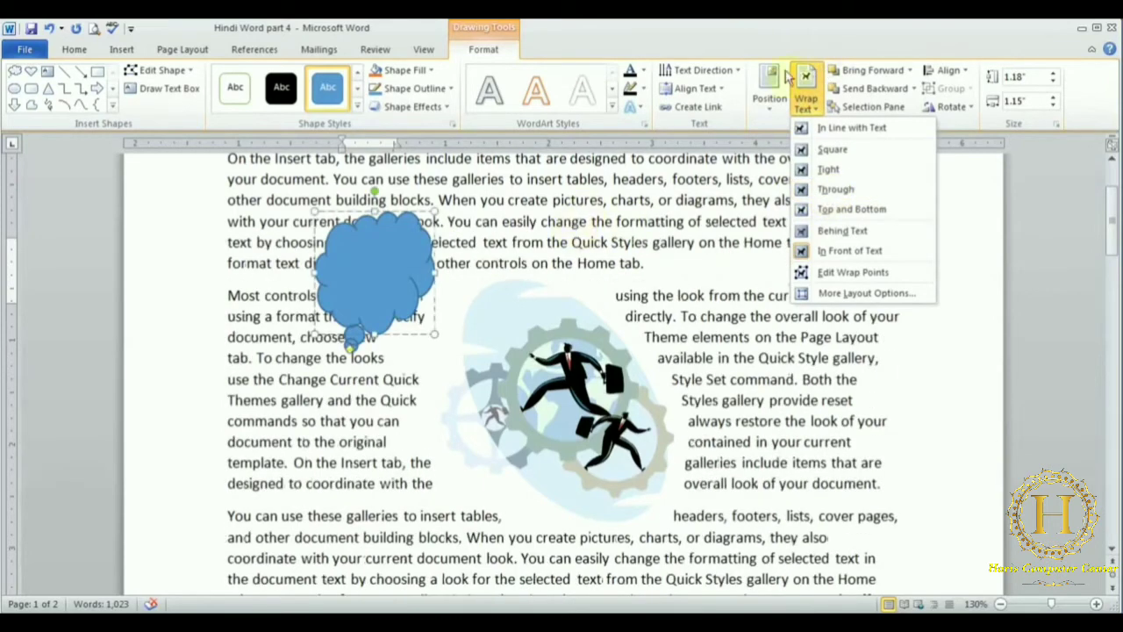
click(551, 179)
click(363, 264)
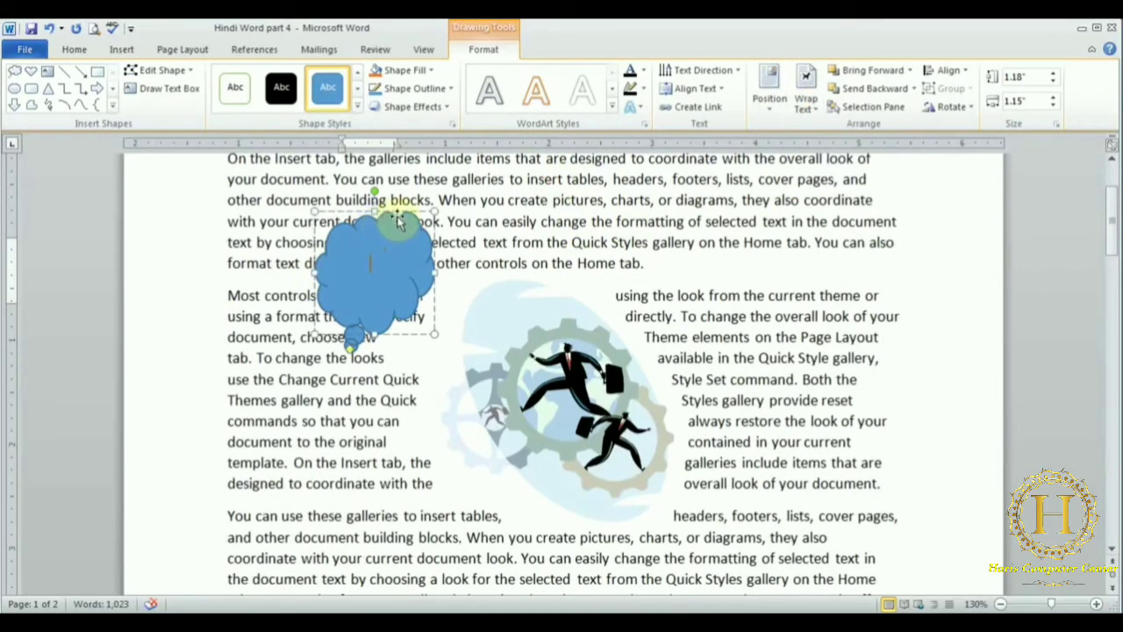
right_click(397, 217)
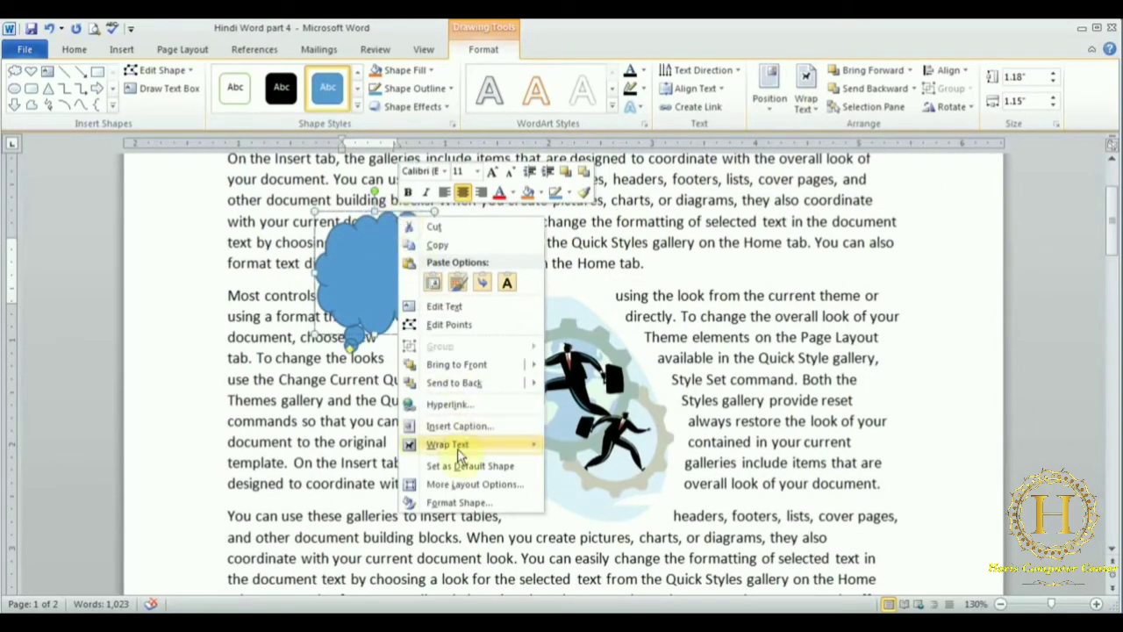
mouse_move(457, 449)
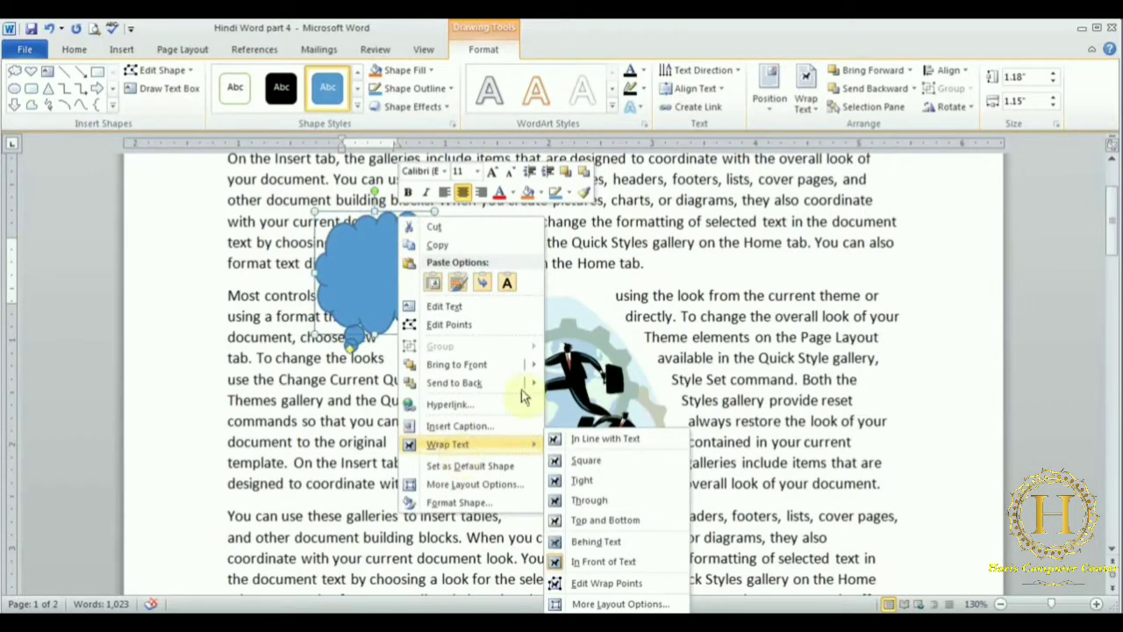
click(652, 302)
click(384, 261)
key(Delete)
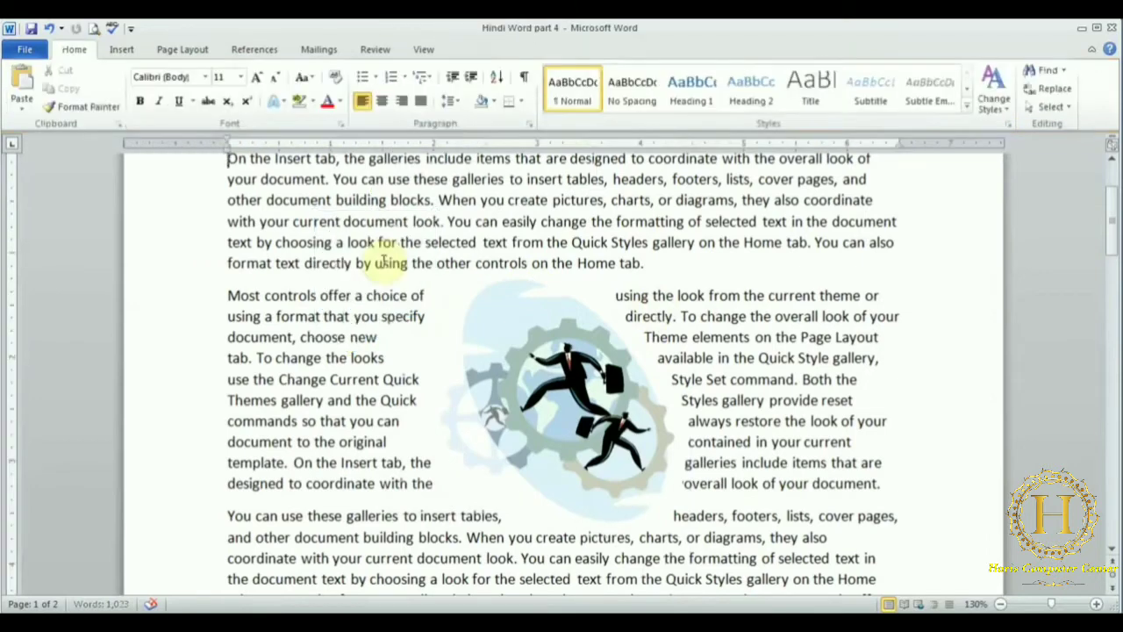
Browse the SmartArt categories and insert an Organization Chart from Hierarchy on the empty line after the last paragraph
click(121, 51)
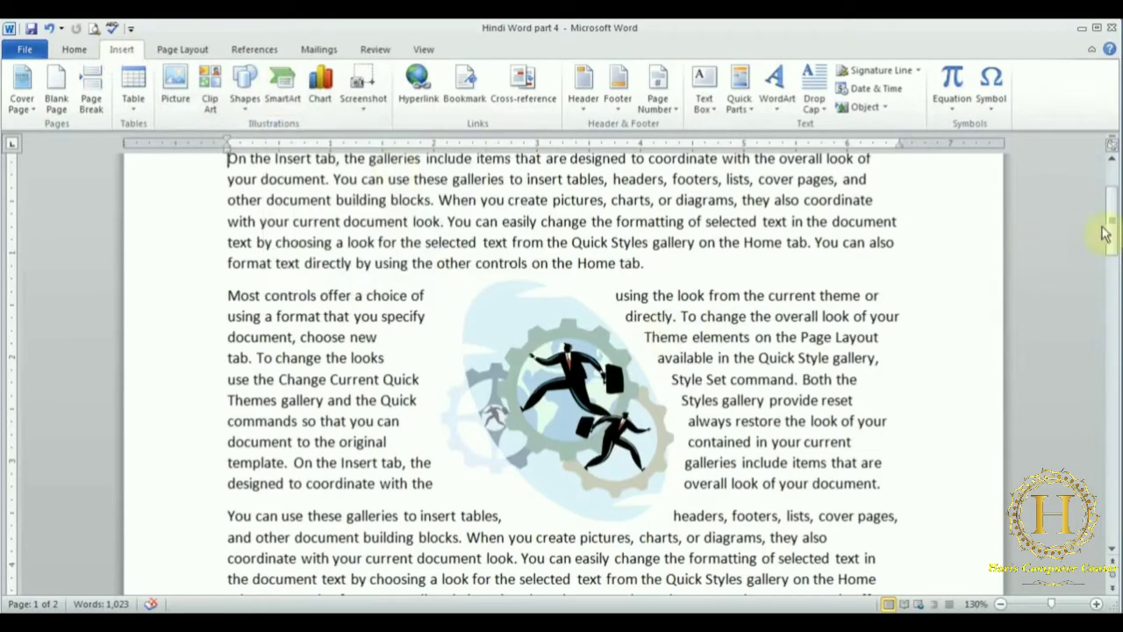
drag(1110, 220, 1112, 474)
click(391, 333)
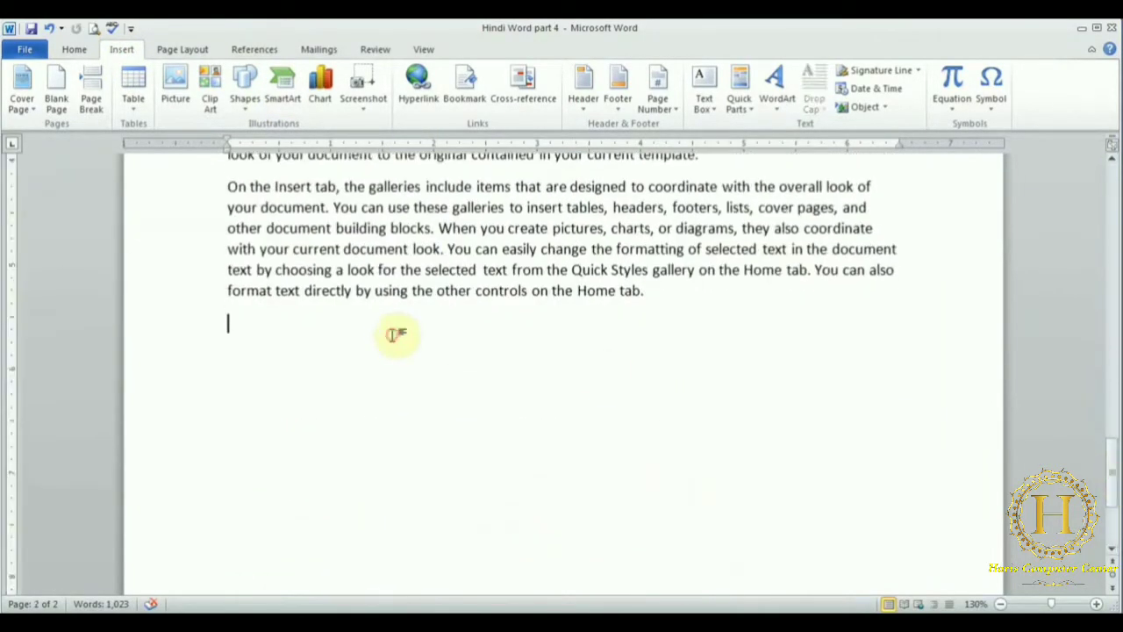
click(285, 98)
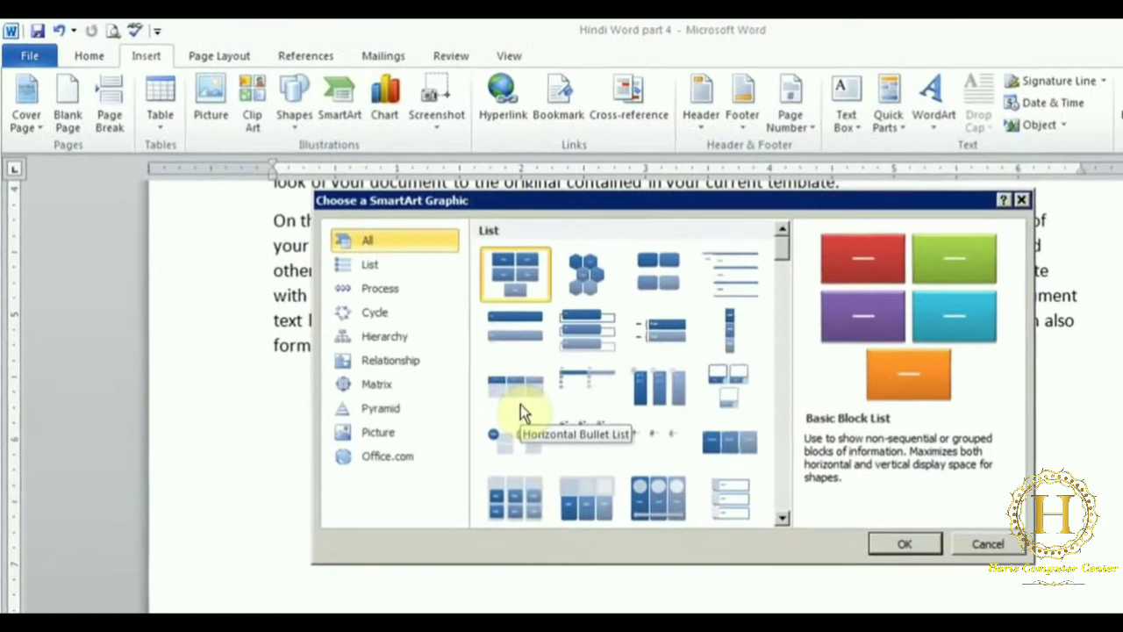
click(369, 268)
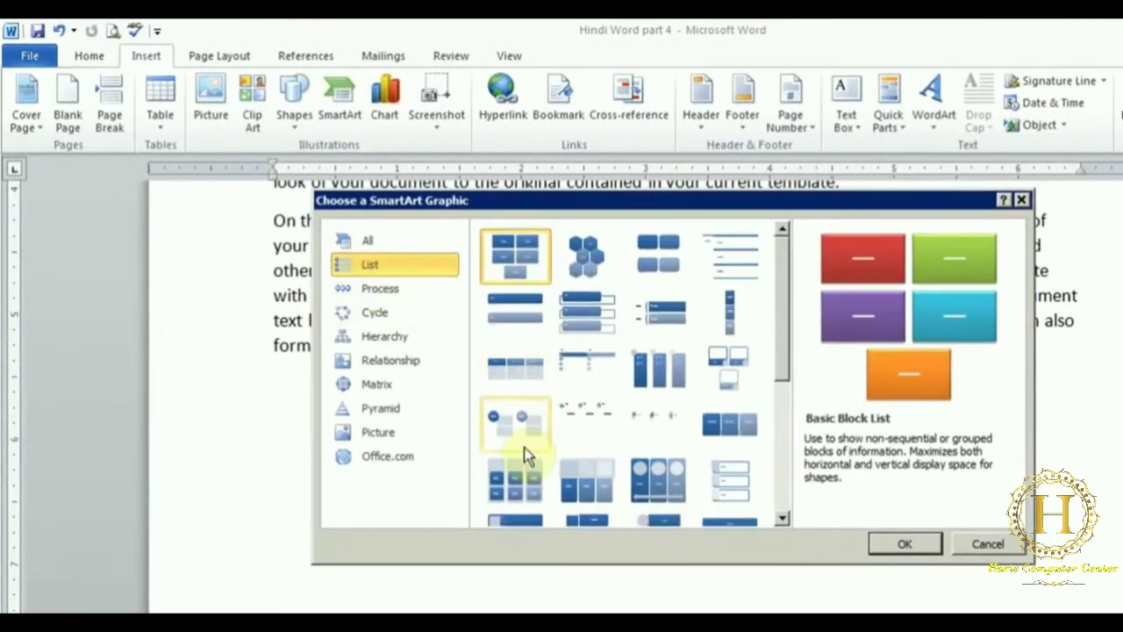
click(384, 290)
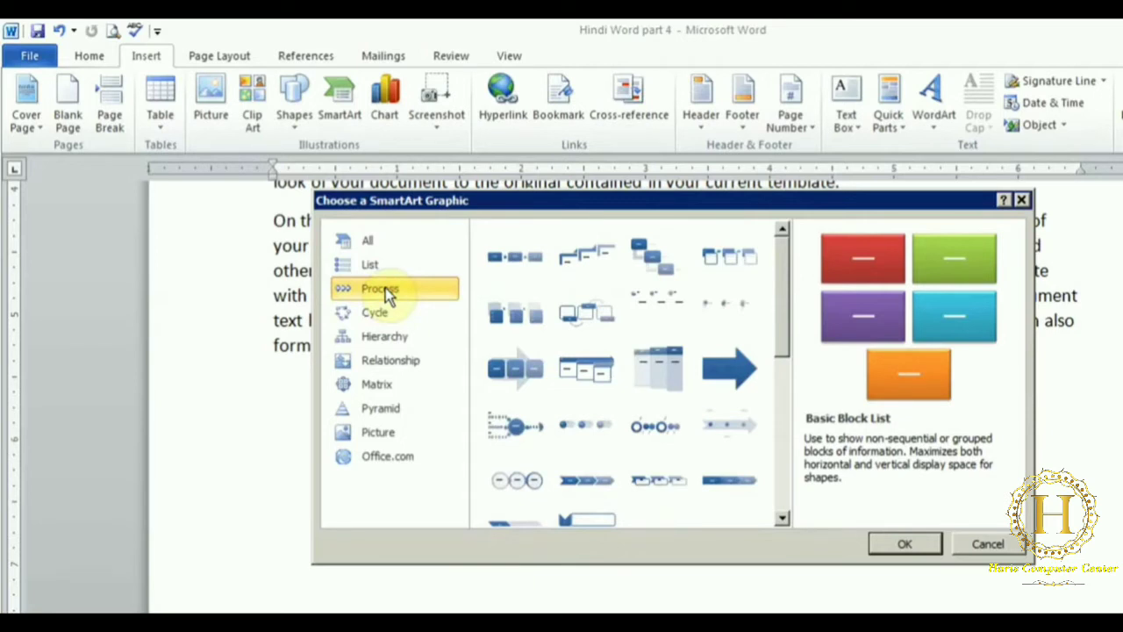
click(380, 311)
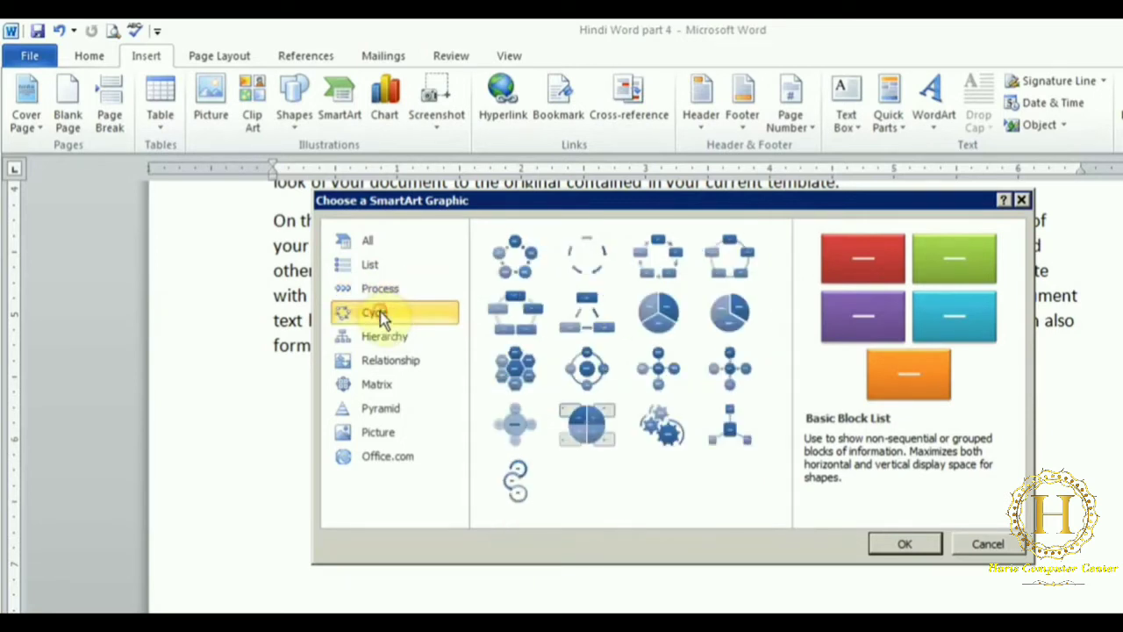
click(514, 260)
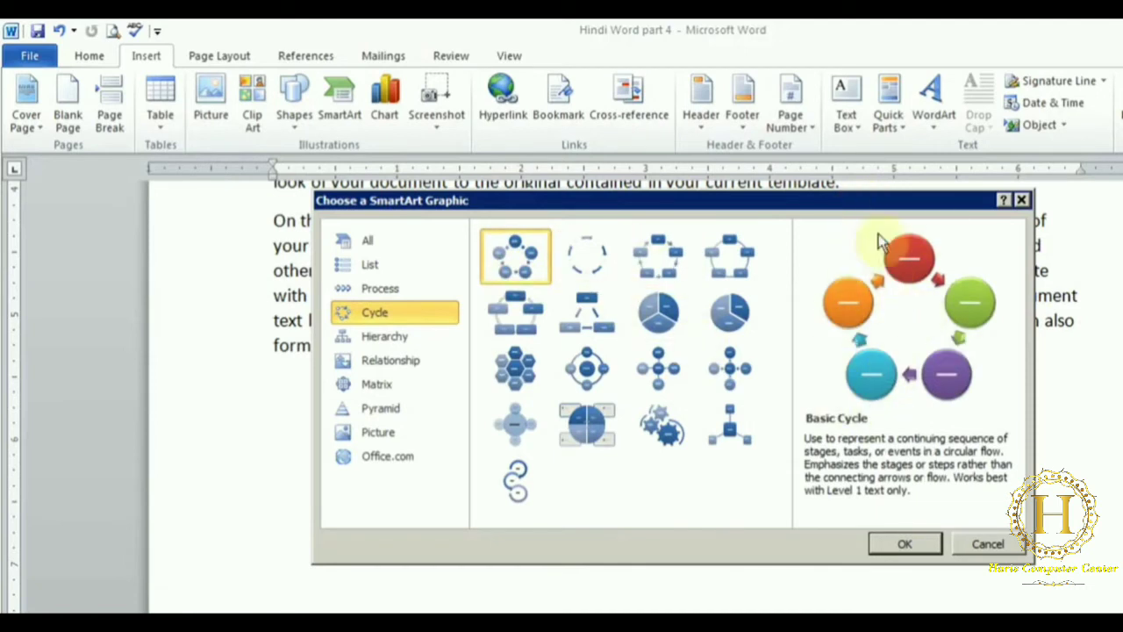
click(388, 338)
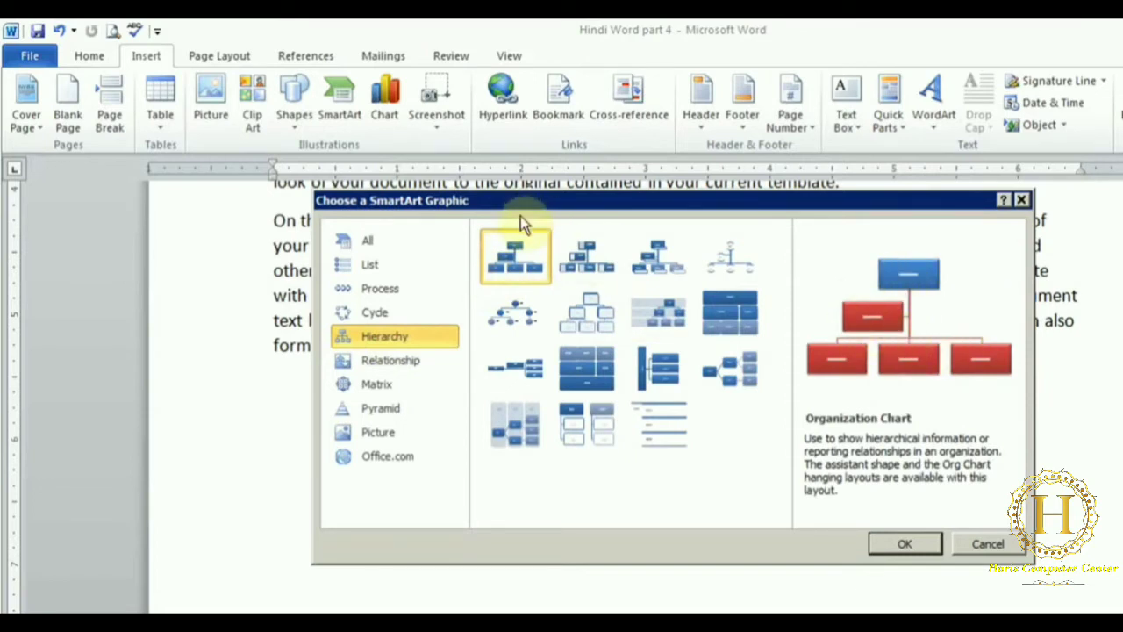
click(887, 540)
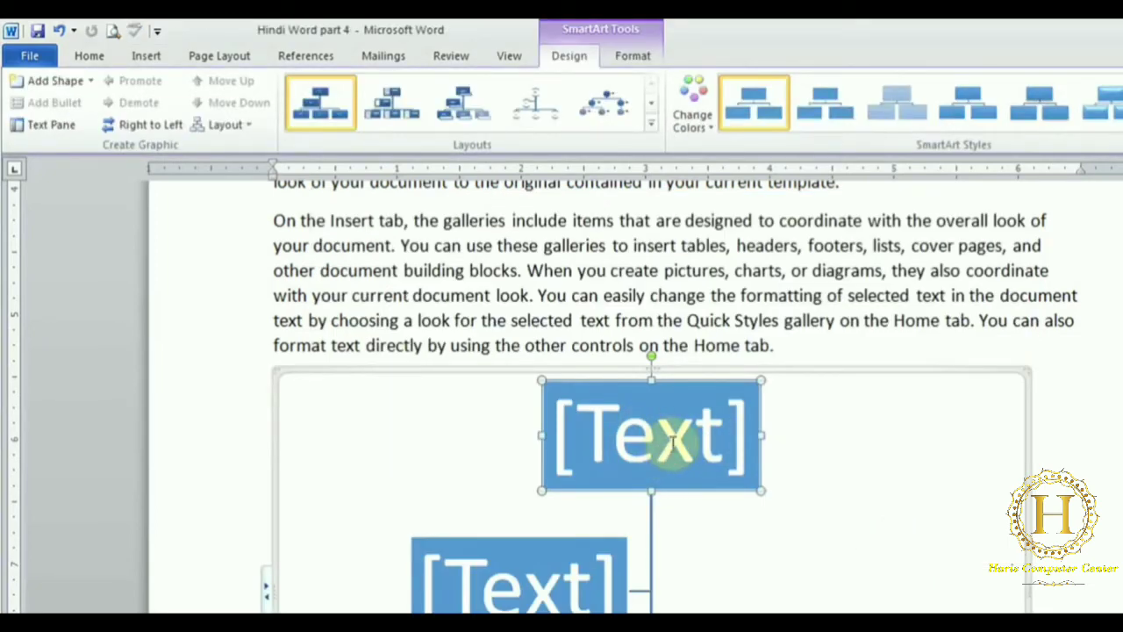
Label the organization chart's top box "CEO" and the assistant box below it "Vp Finance"
click(673, 443)
text(CEO)
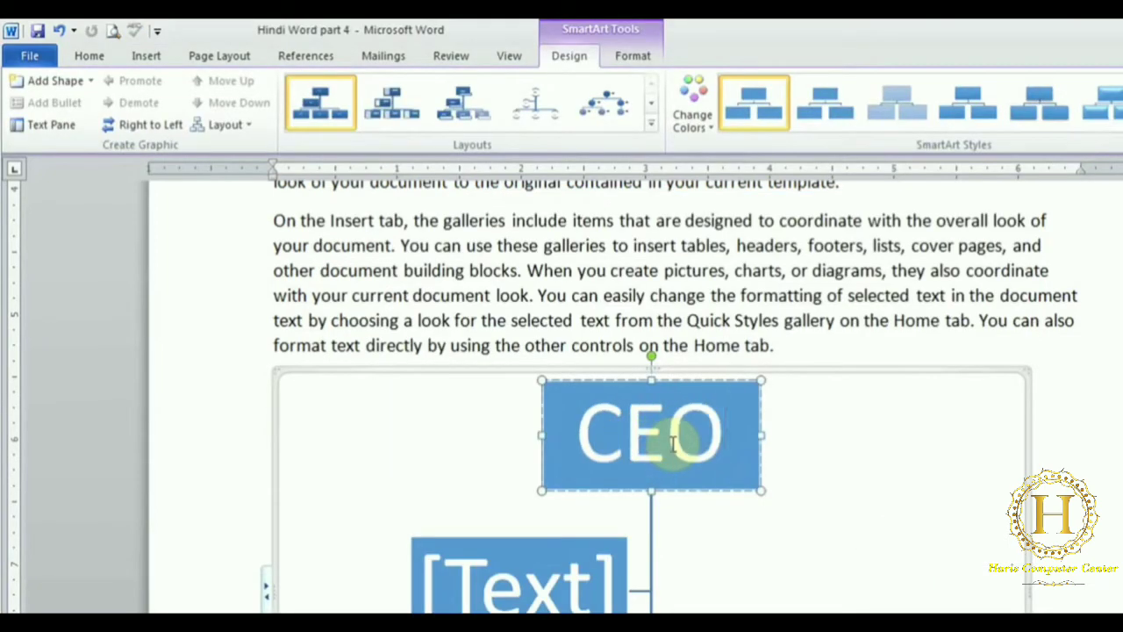
click(517, 566)
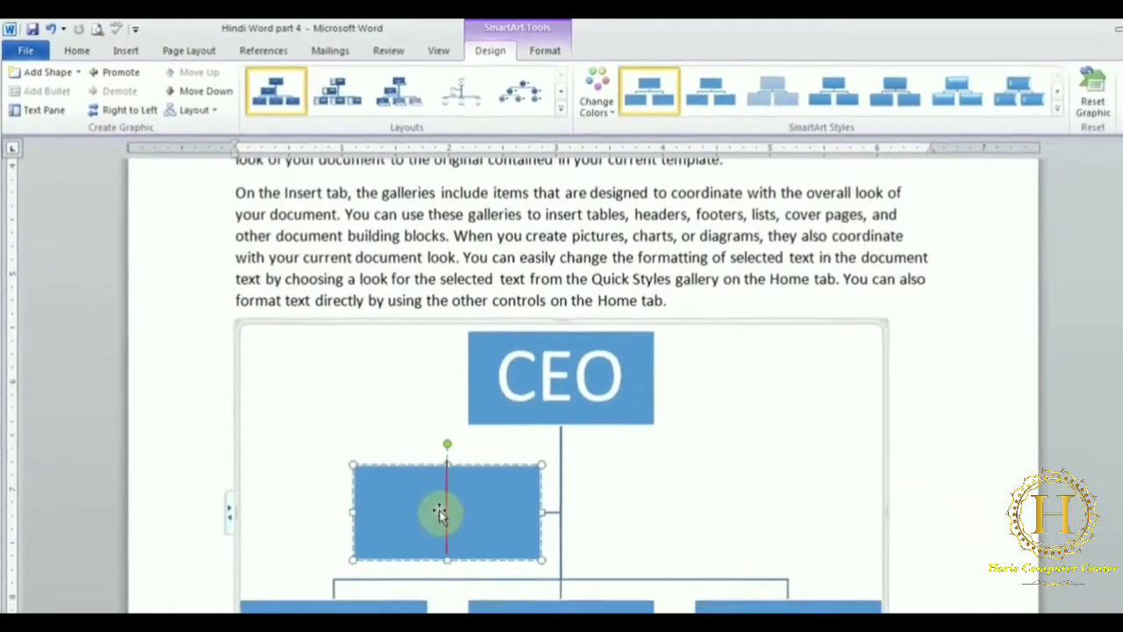
text(Vp)
text( Finance)
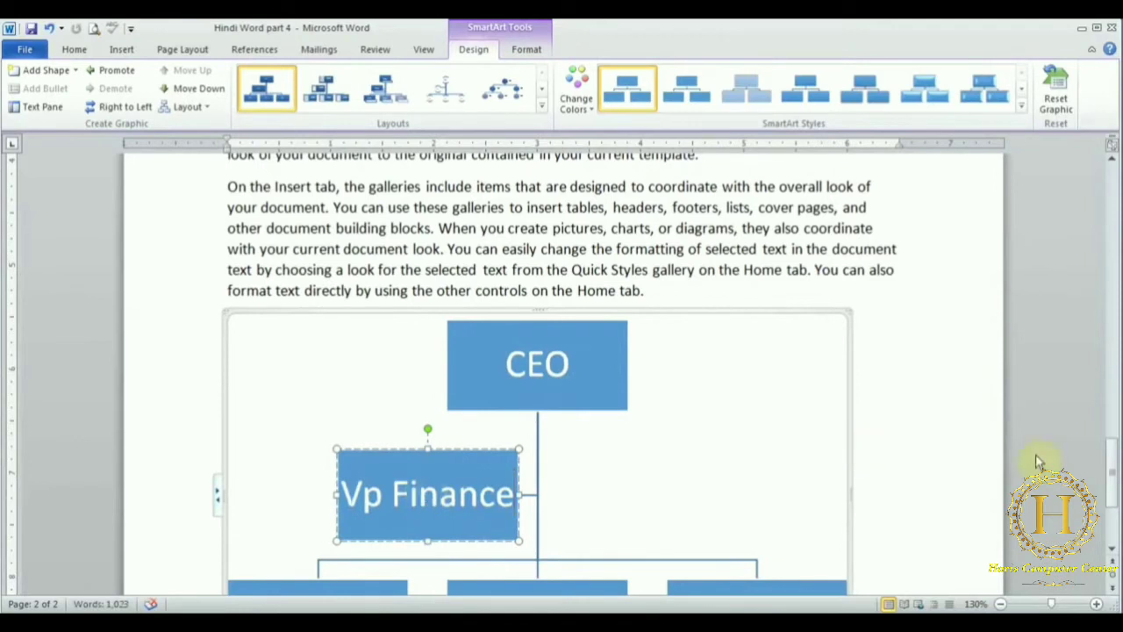
Label the organization chart's bottom-row boxes "VP Sales" in the first and "VP Marketing" in the middle one
drag(1112, 474, 1113, 505)
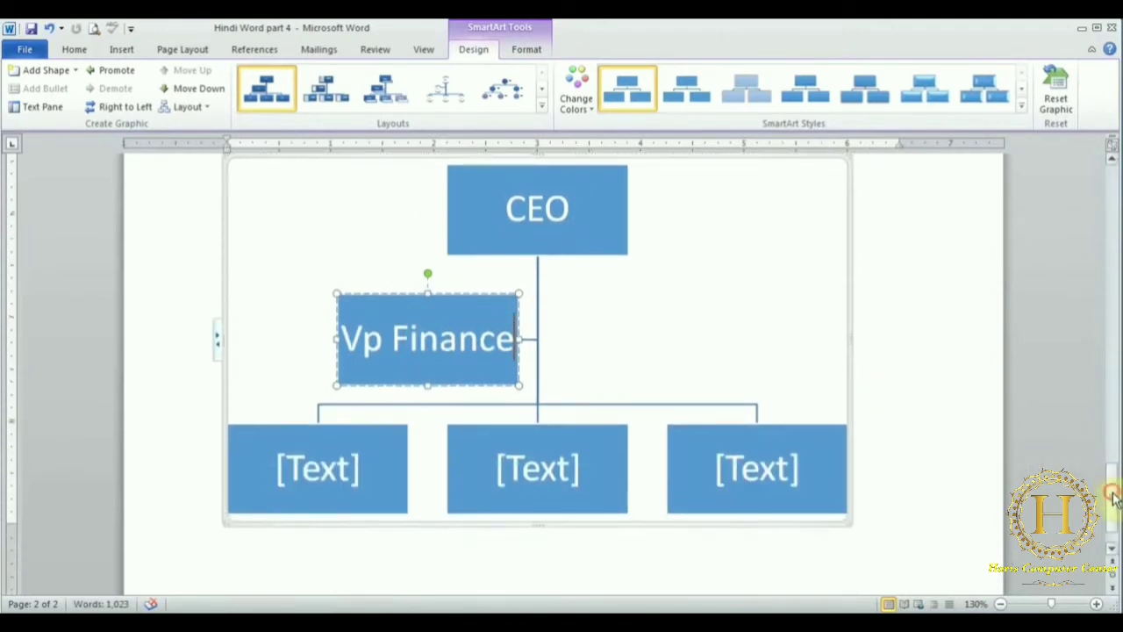
click(315, 467)
text(V)
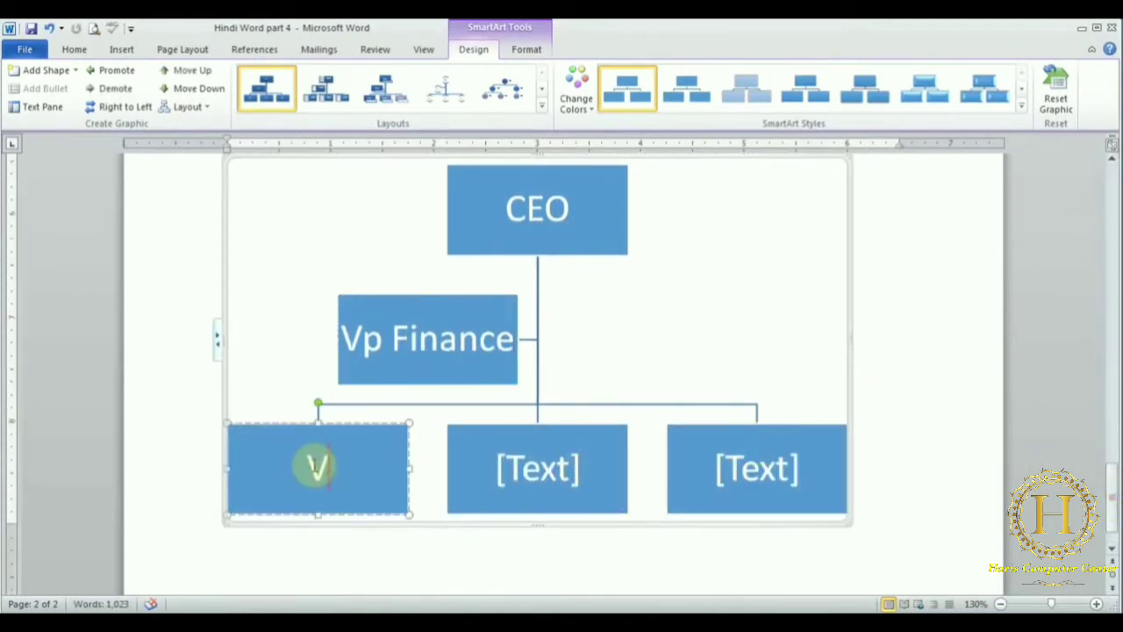
text(P Sales)
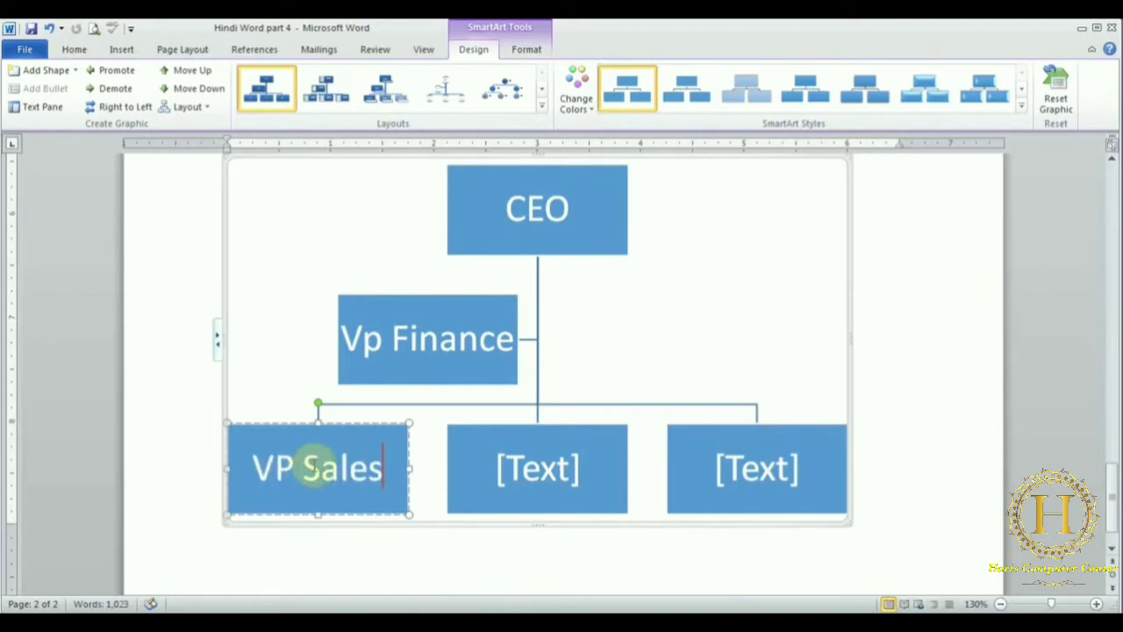
click(496, 468)
text(VP)
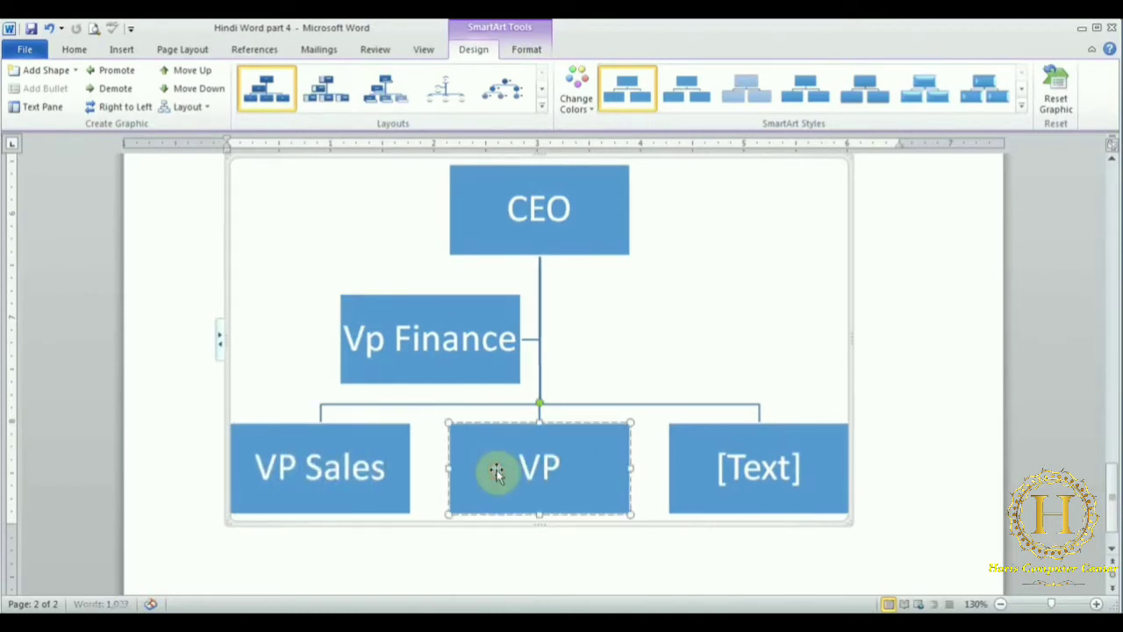
text( Mare)
key(BackSpace)
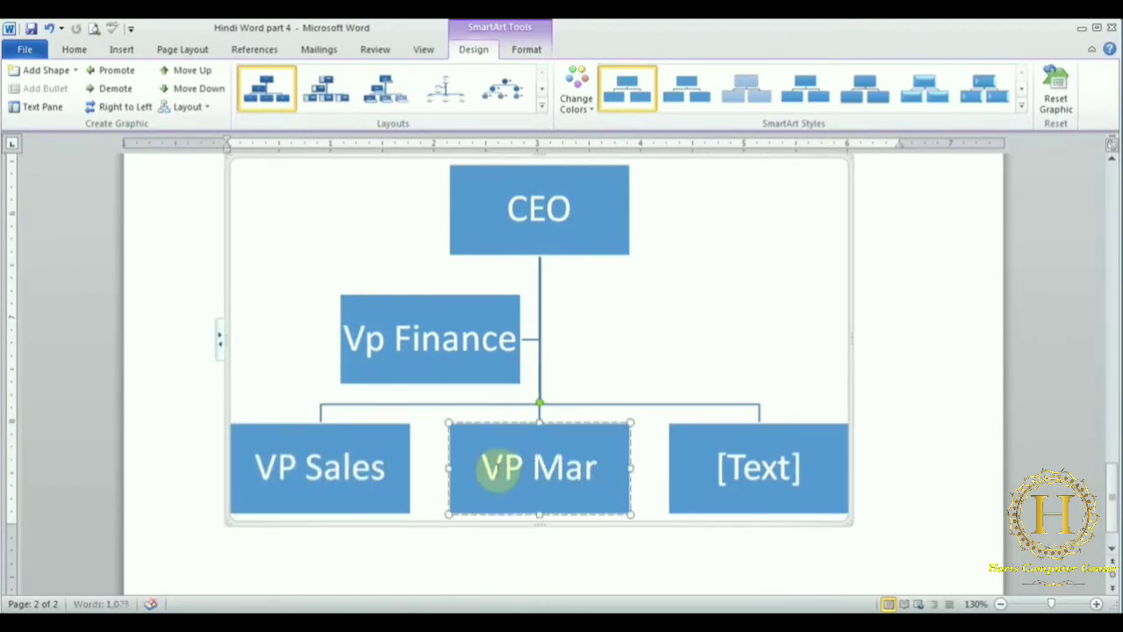
text(keting)
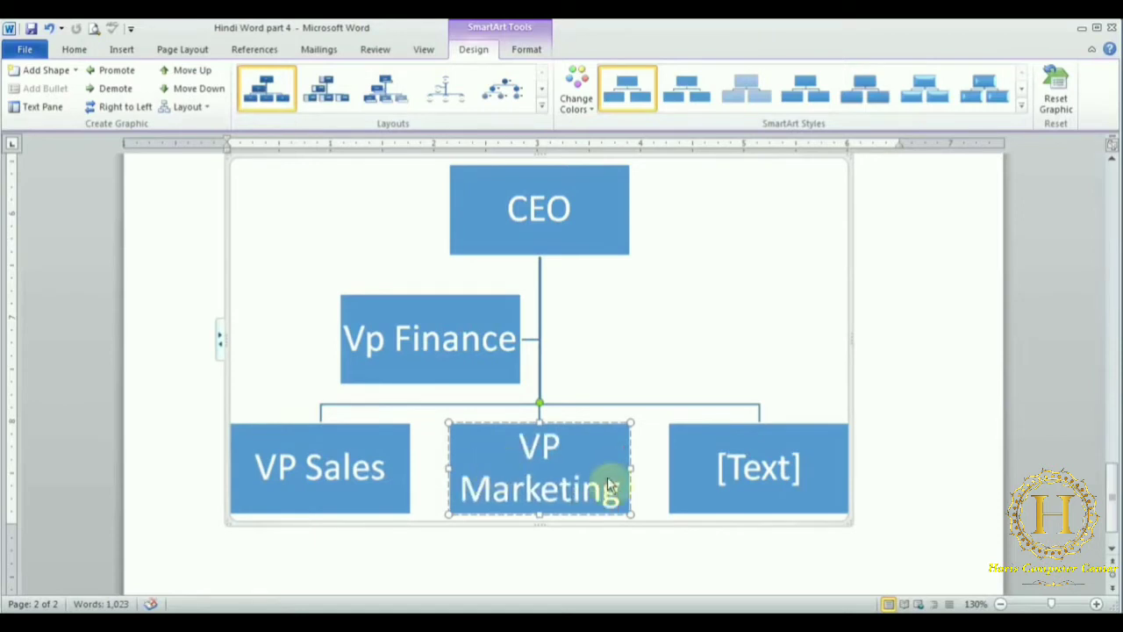
Label the last bottom-row box of the organization chart "Vp enginering"
click(735, 488)
text(Vp engine)
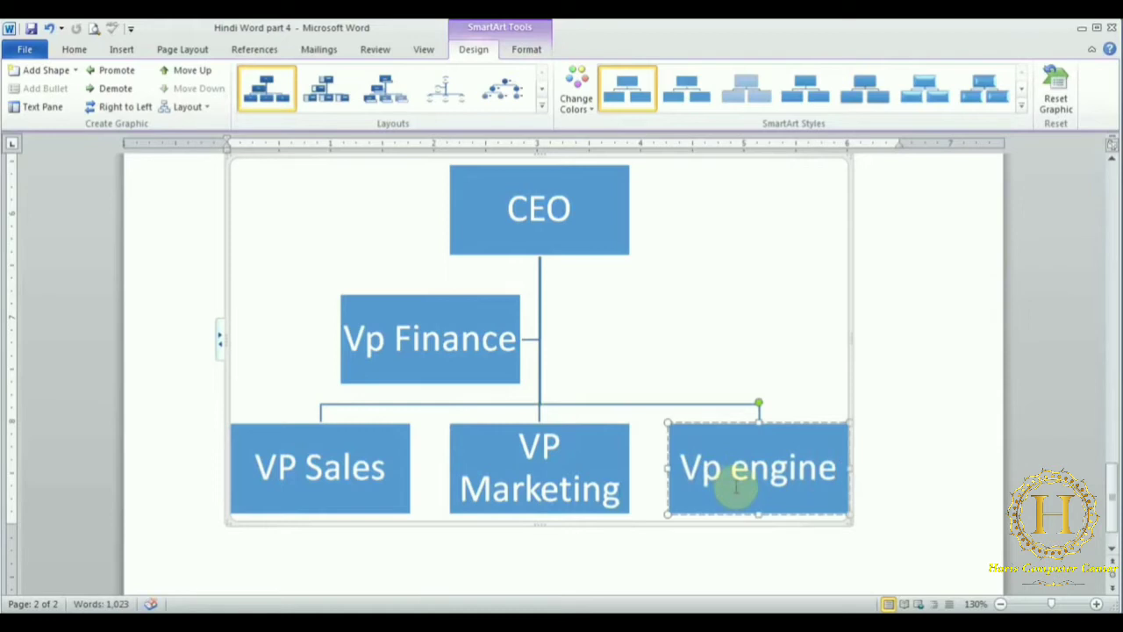
text(ring)
click(741, 305)
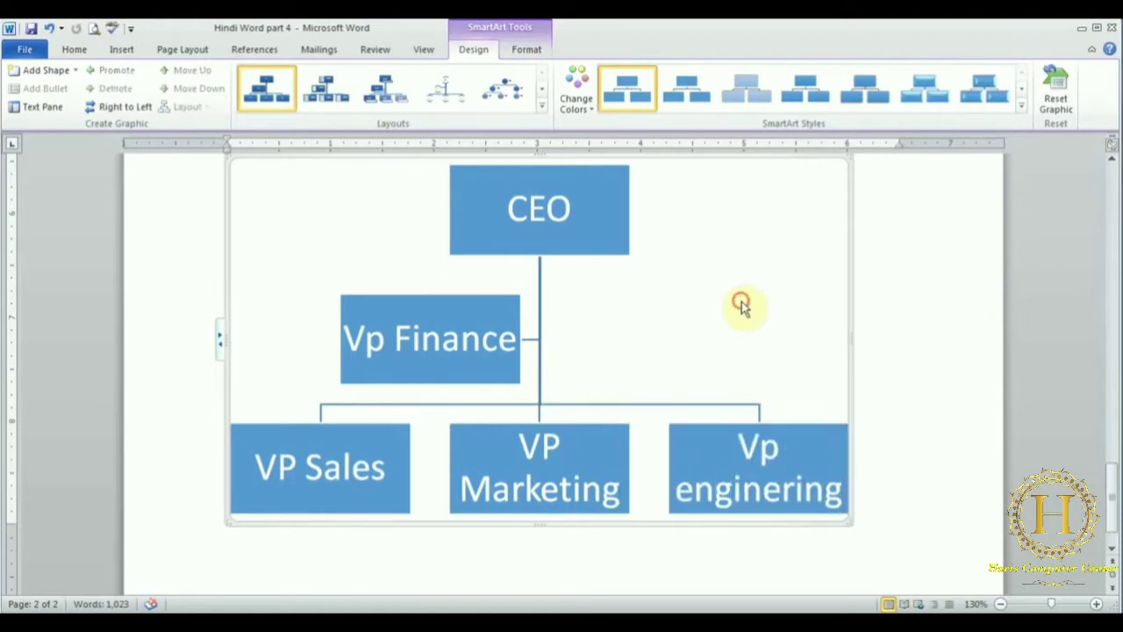
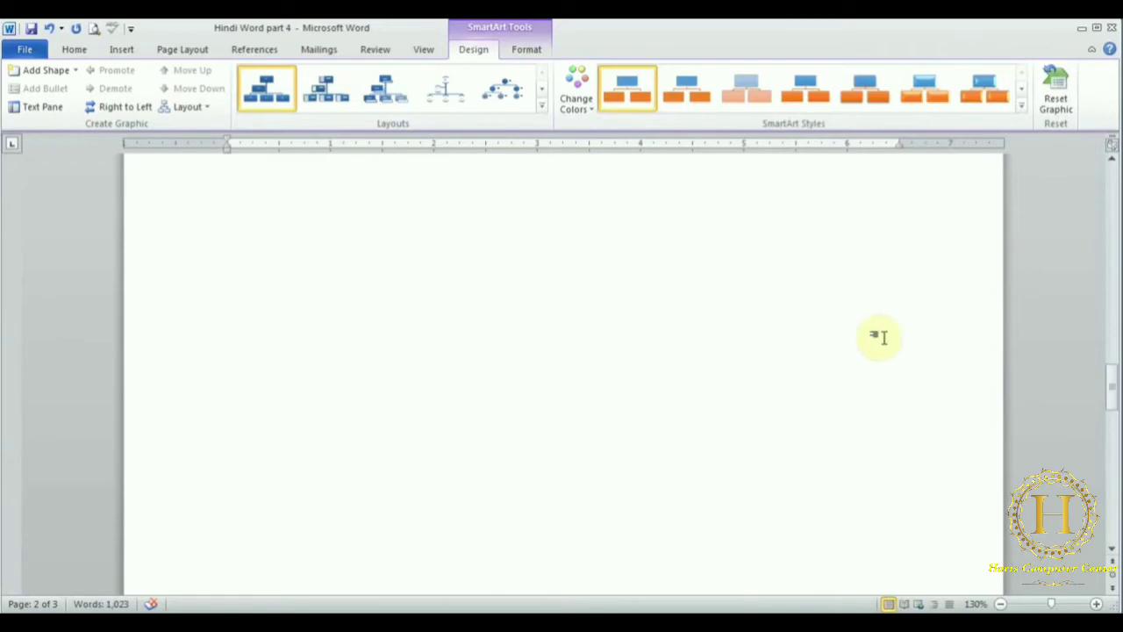
Look through the options for adding a shape relative to the CEO arrow in the organization chart
drag(1112, 401, 1111, 454)
click(799, 392)
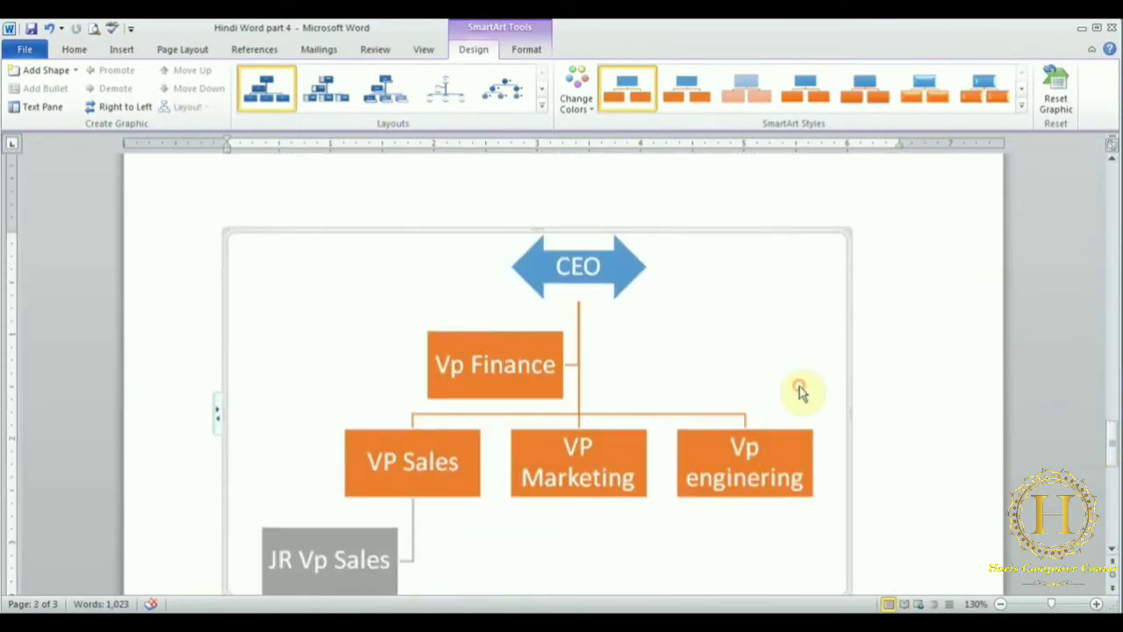
click(559, 256)
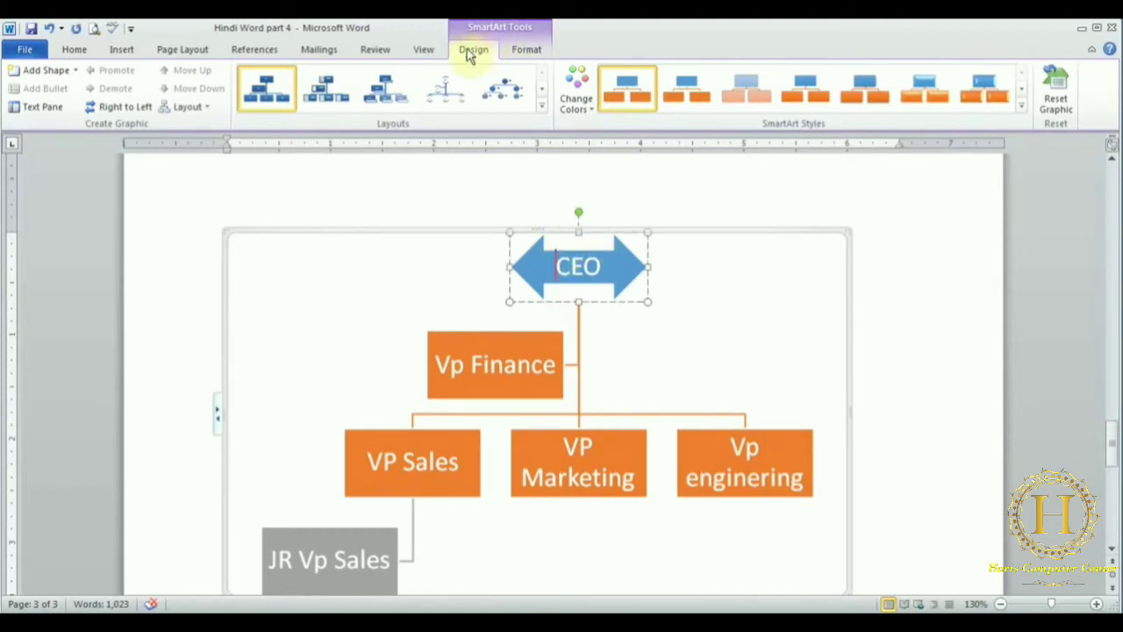
click(76, 71)
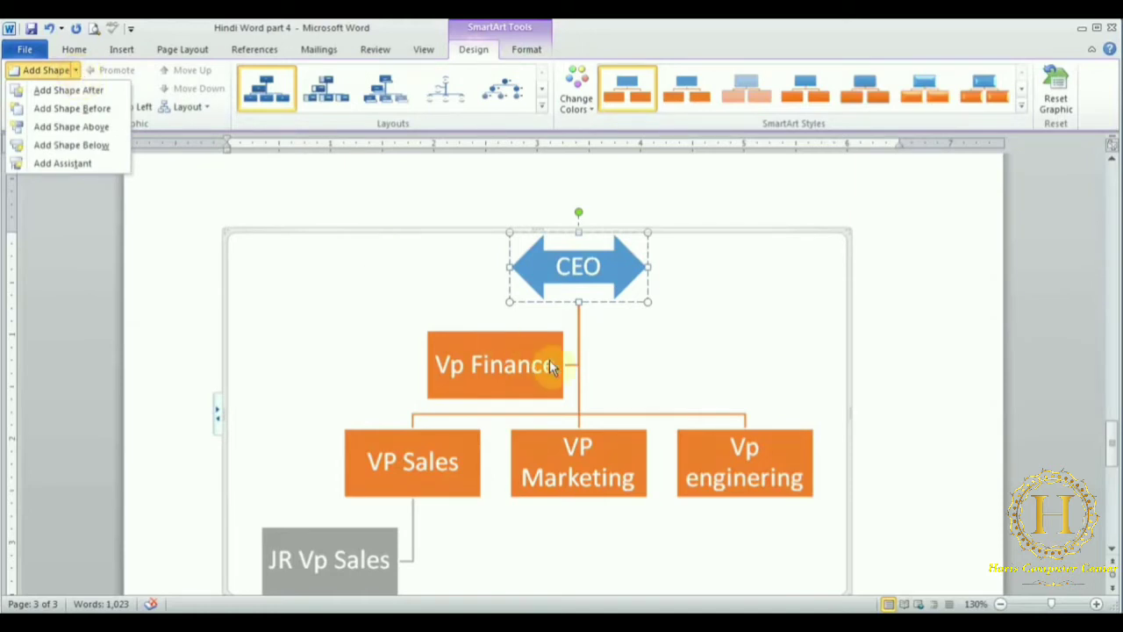
click(740, 349)
click(719, 228)
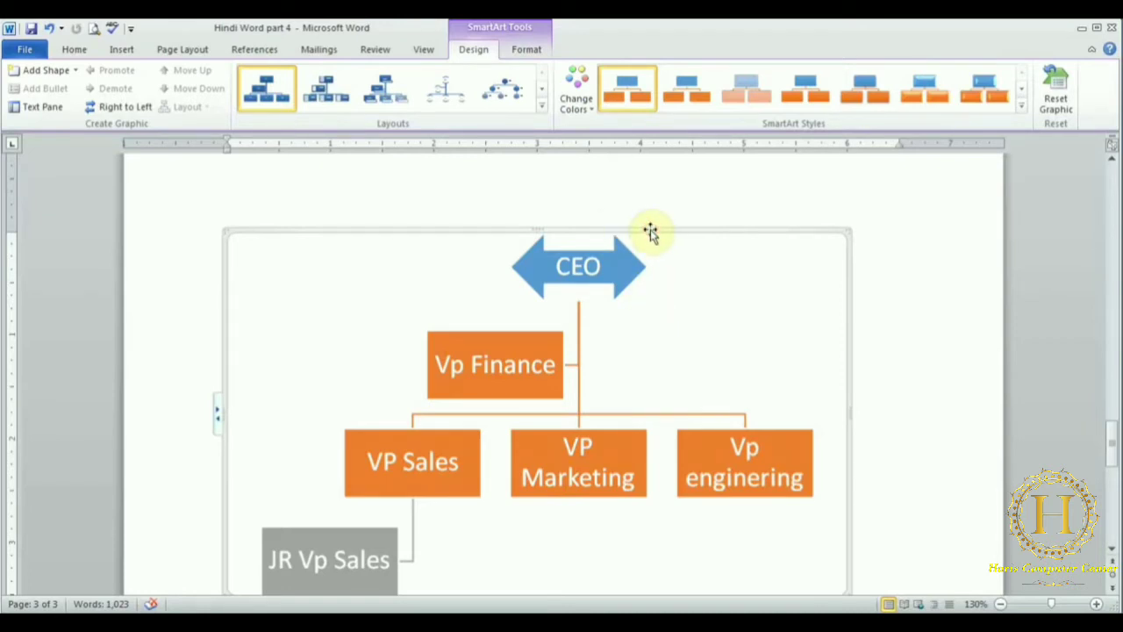
Look through the text wrapping options for the organization chart, and delete the whole graphic
right_click(711, 305)
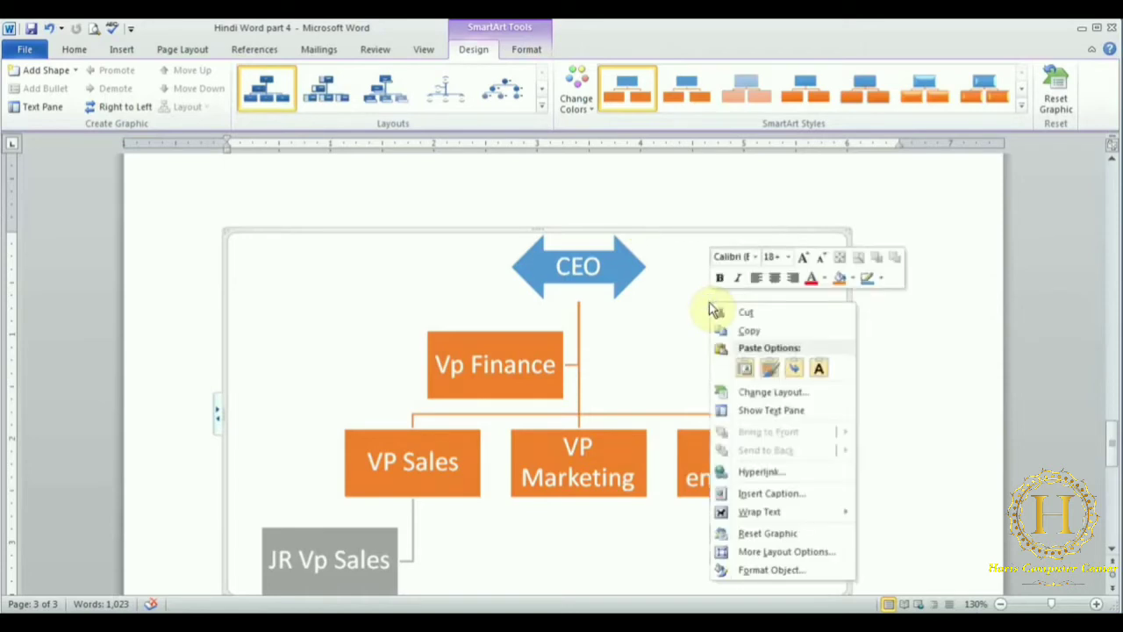
mouse_move(758, 513)
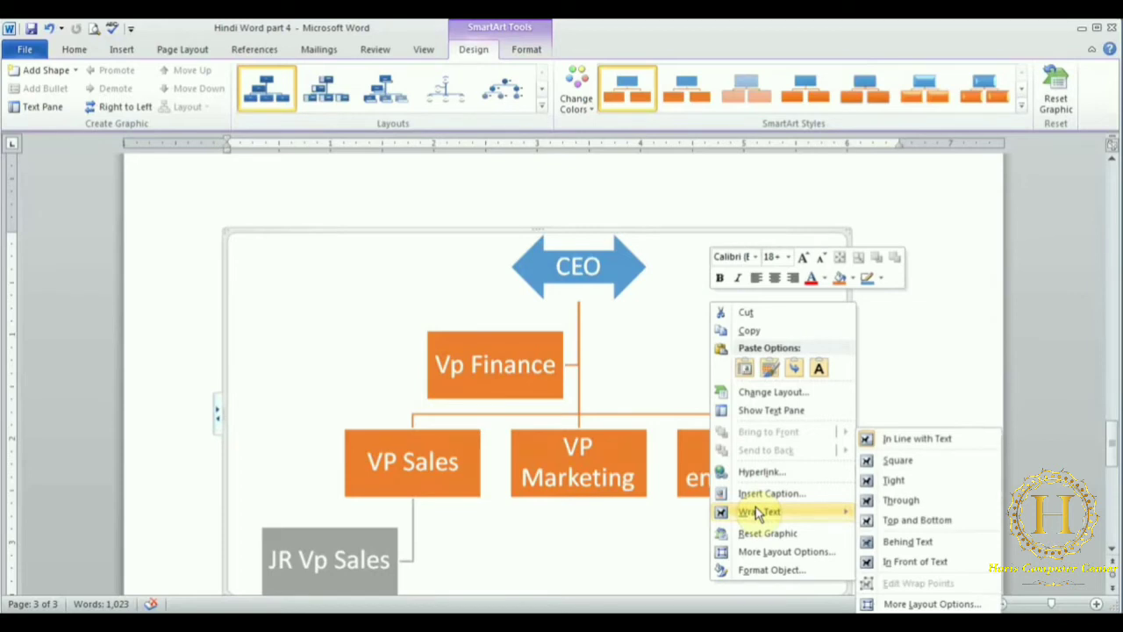
click(675, 230)
key(Delete)
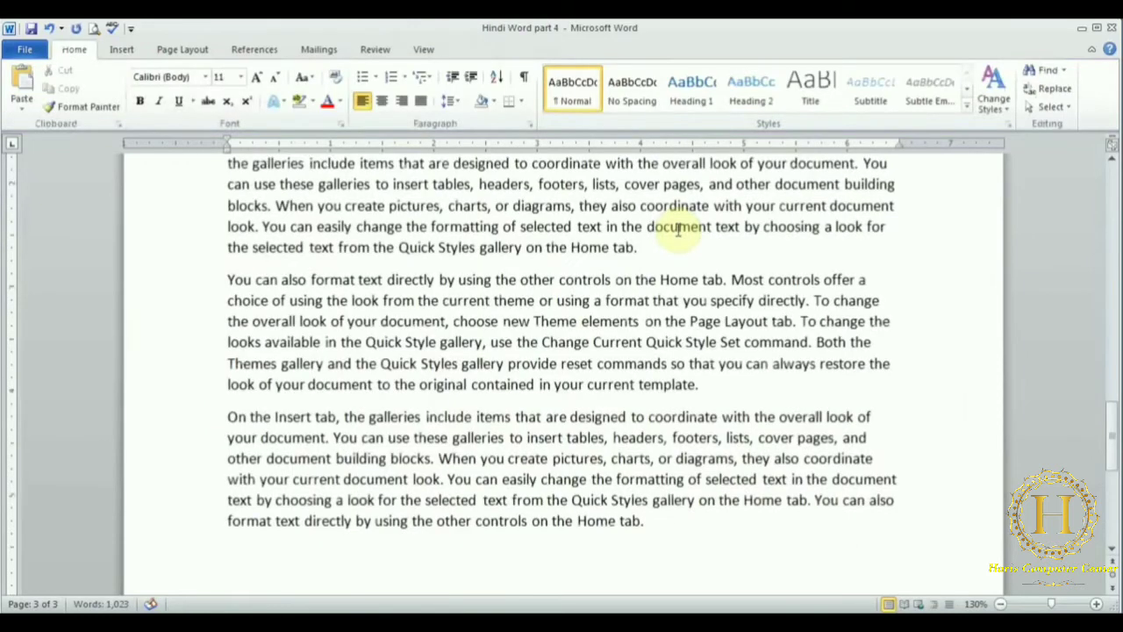
Insert a clustered column chart on the empty line after the last paragraph
click(123, 51)
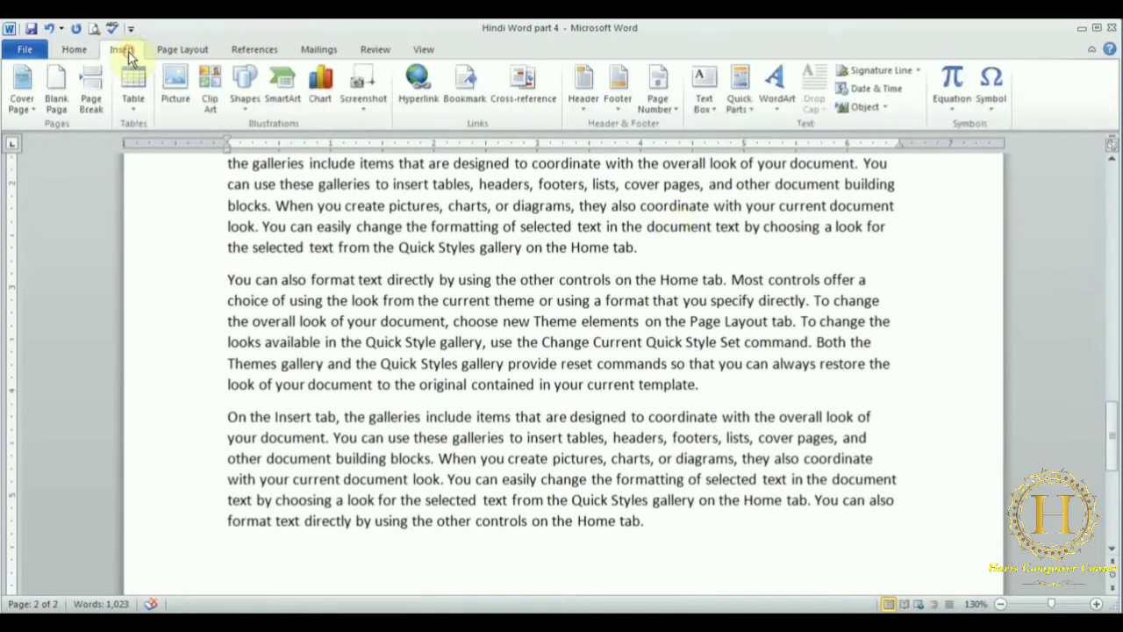
click(323, 81)
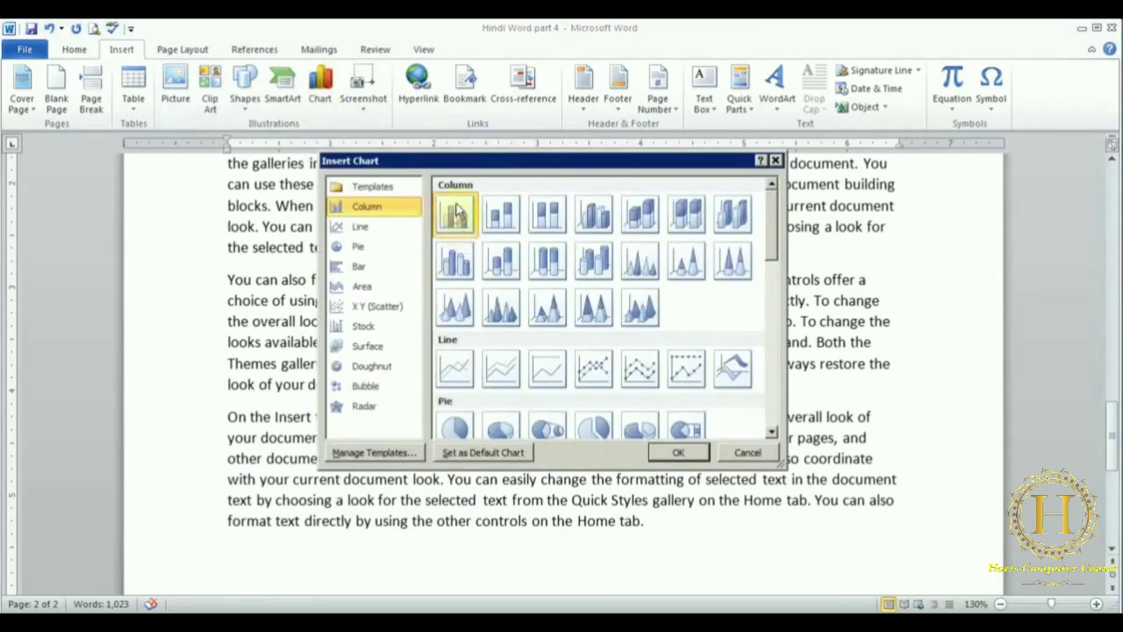
click(677, 456)
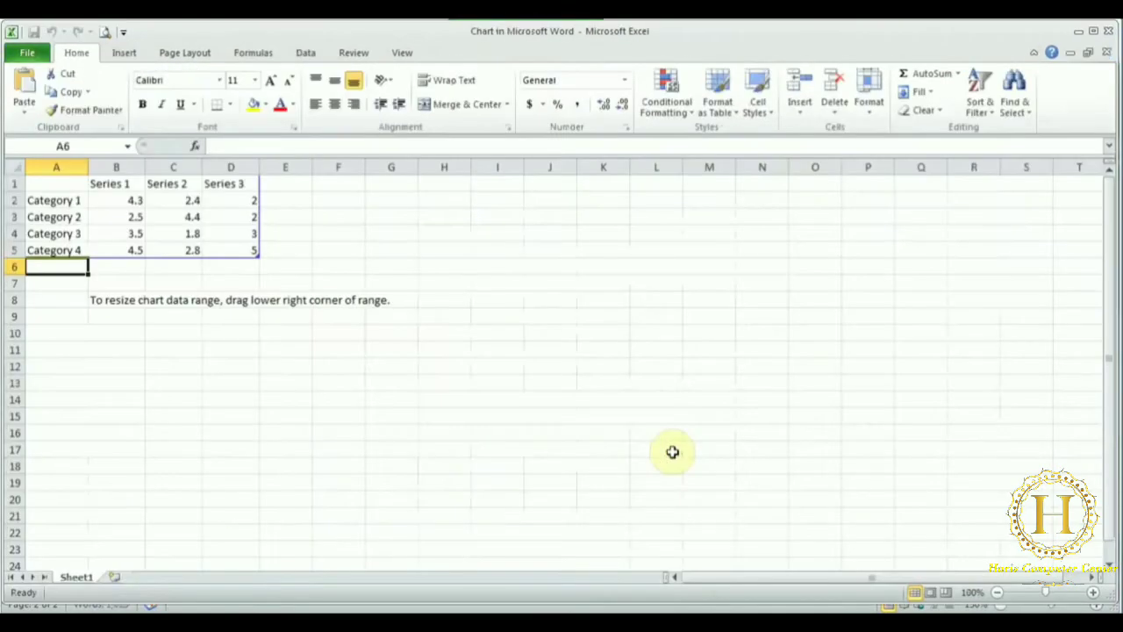
Name the chart data's three series "Jan", "Feb" and "Mar" in cells B1 to D1
click(112, 184)
text(Jan)
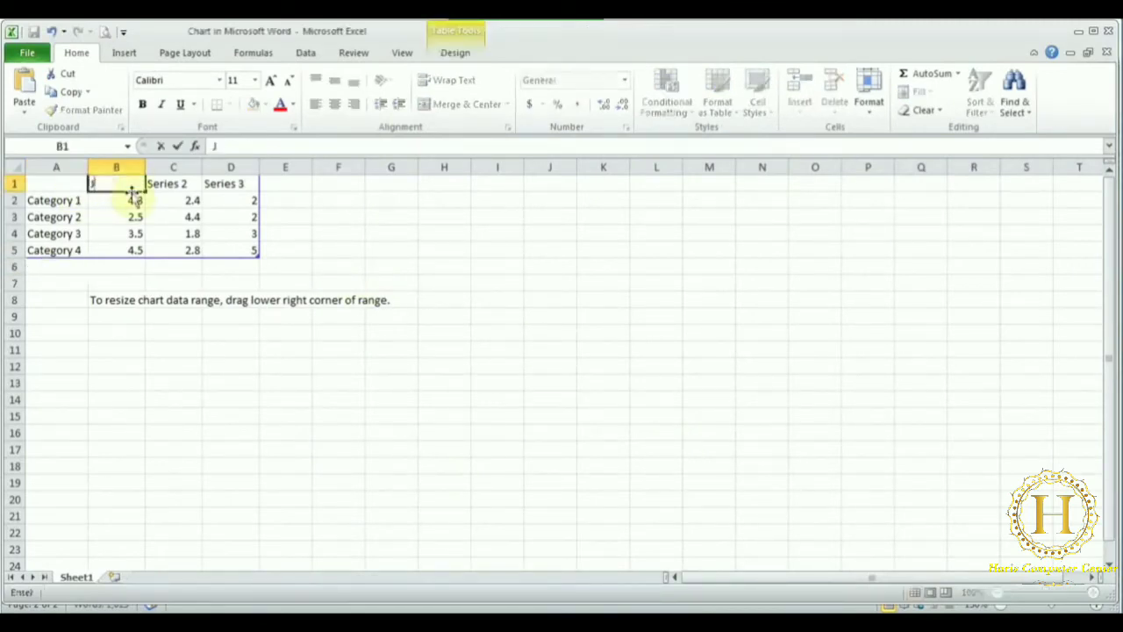
key(Tab)
text(dfe)
key(BackSpace)
key(BackSpace)
key(BackSpace)
text(Feb)
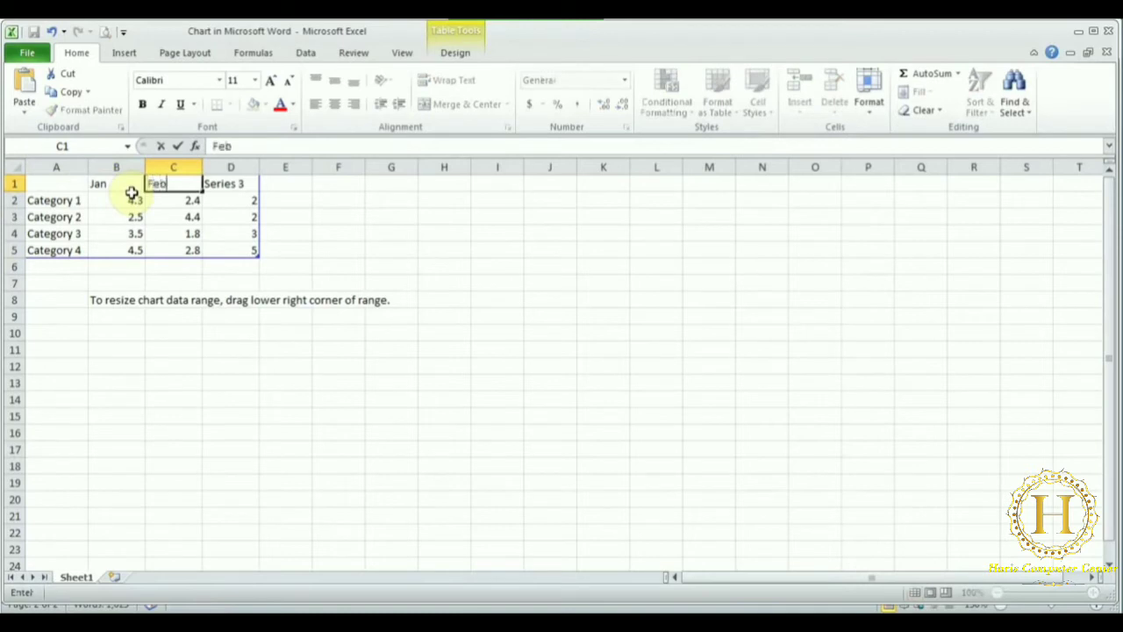
key(Tab)
text(Mar)
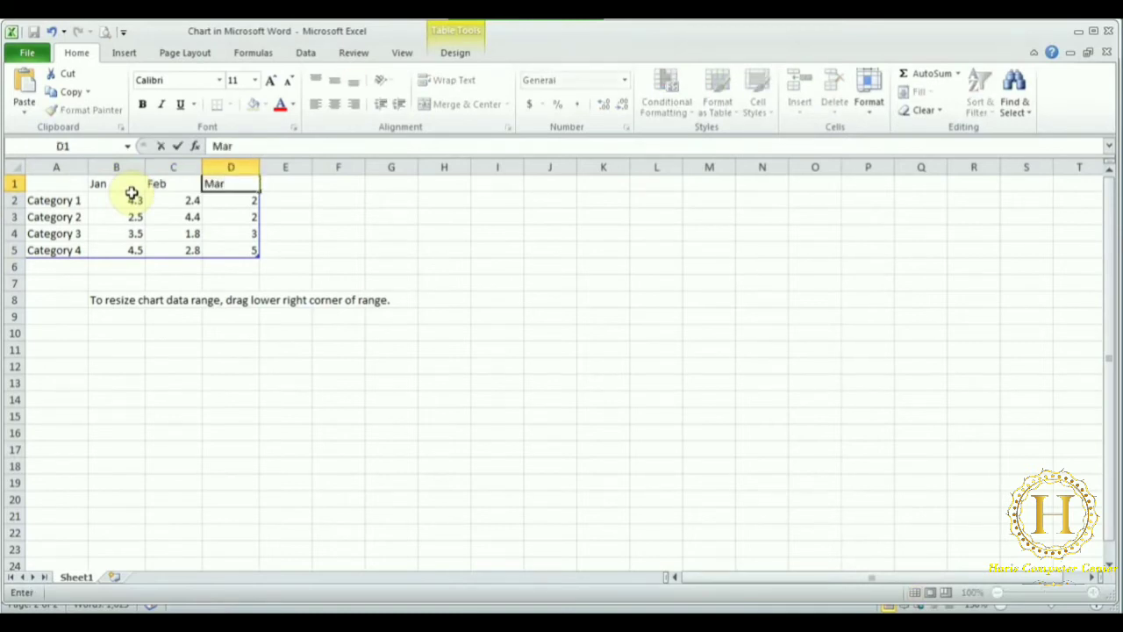
key(Return)
Name the chart categories "North", "South", "East" and "Noth" in cells A2 to A5, and close the data sheet
key(Left)
key(Left)
text(North)
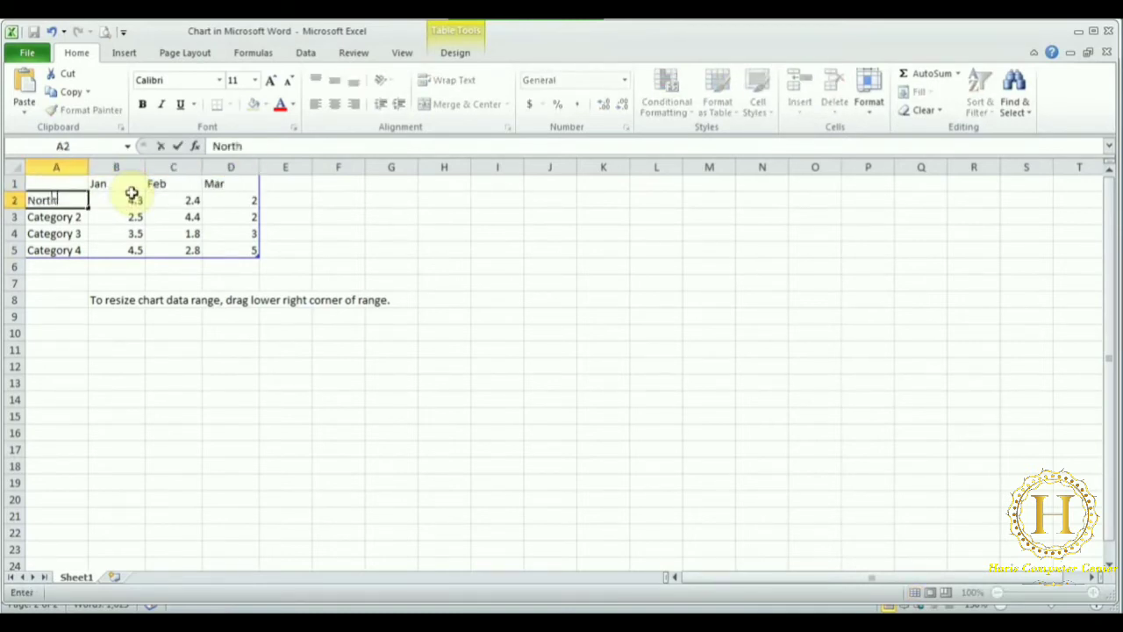
key(Return)
text(South)
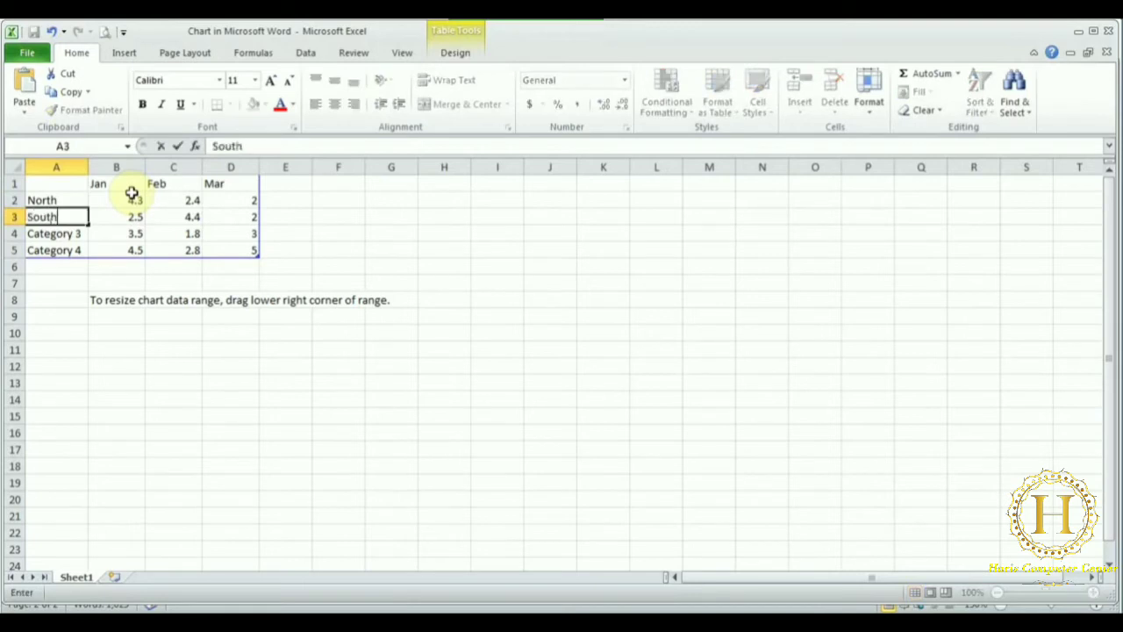
key(Return)
text(East)
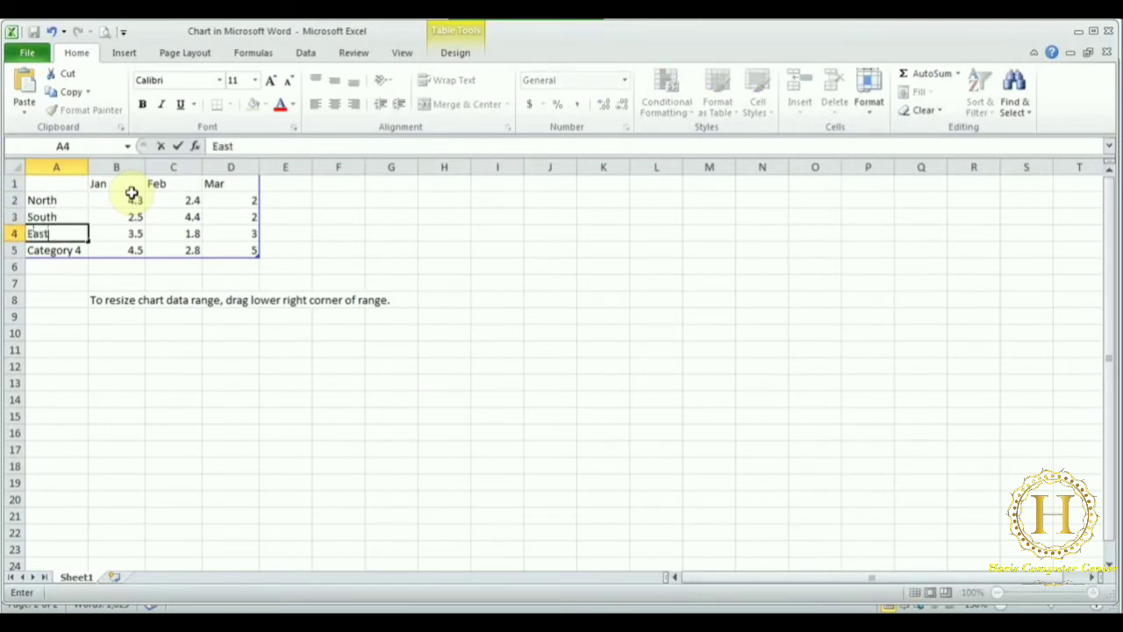
key(Return)
text(Noth)
key(Tab)
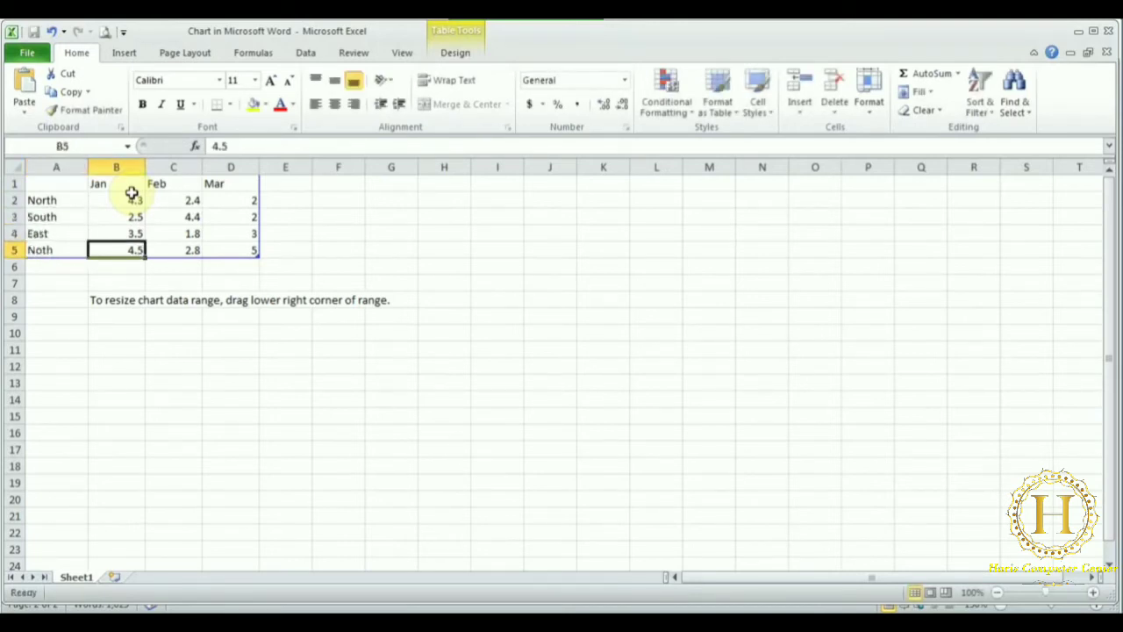
click(180, 203)
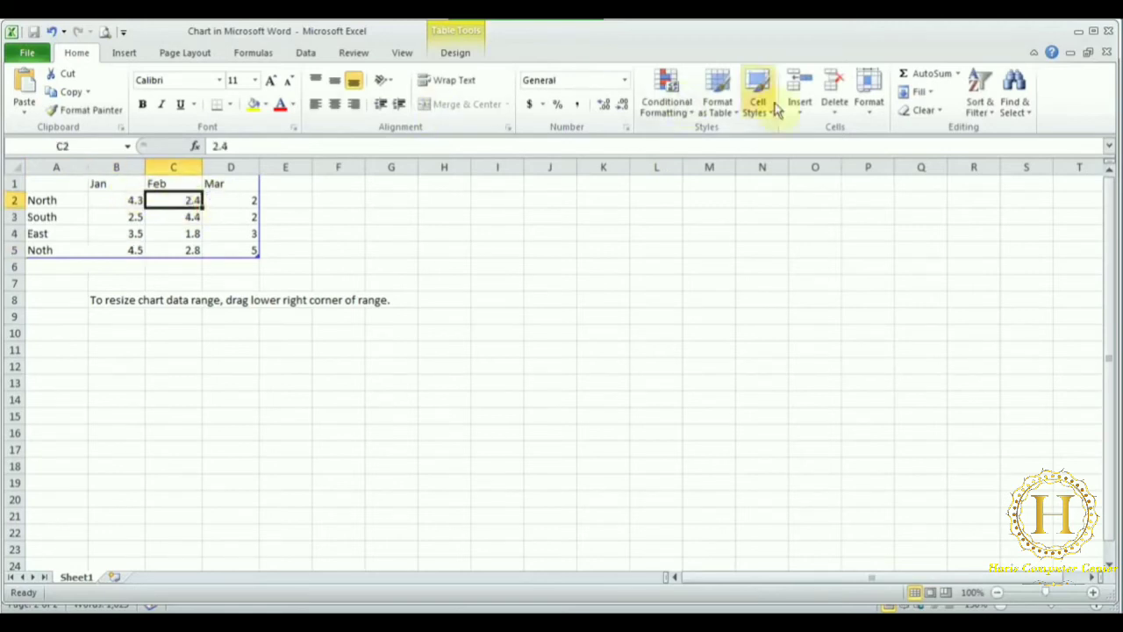
click(1108, 35)
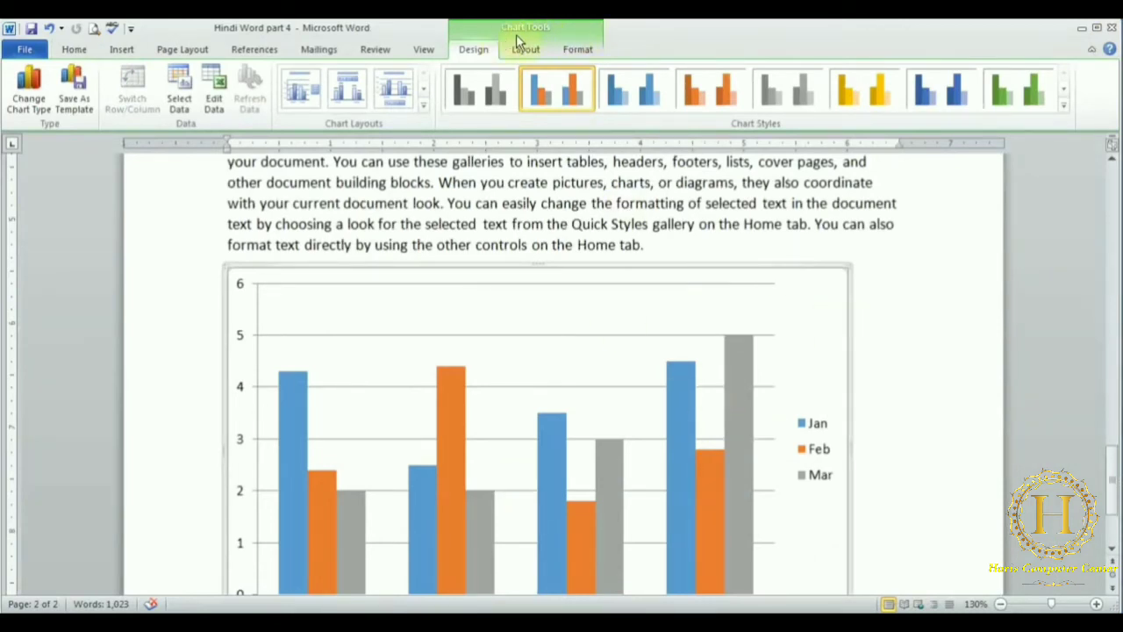
Apply the blue shades chart style and change the chart type to a clustered pyramid
click(635, 87)
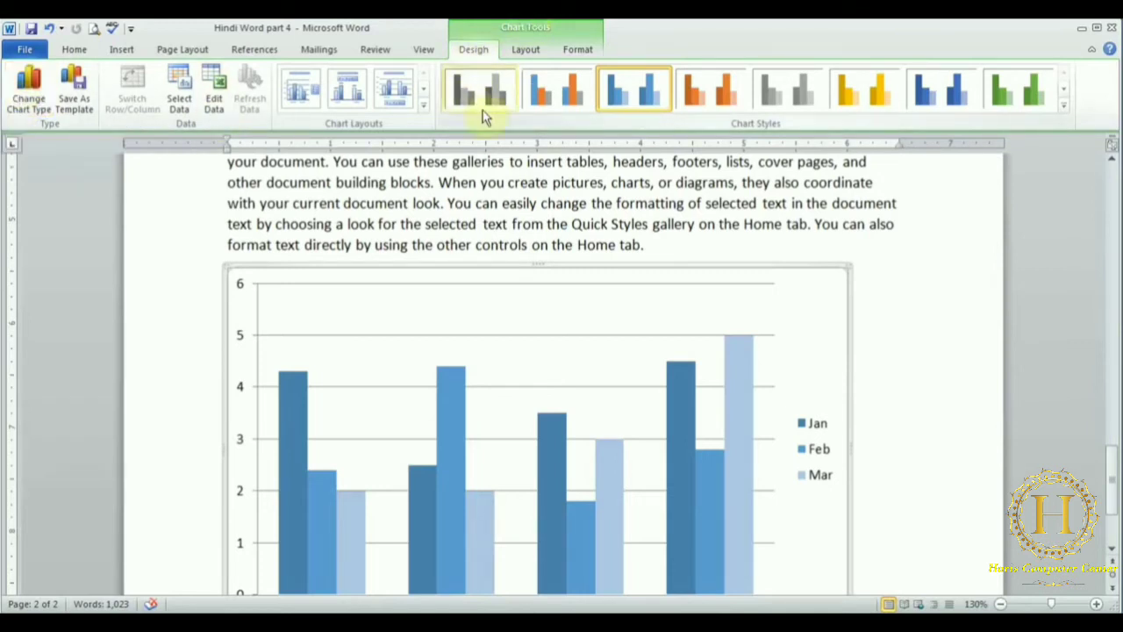
click(34, 101)
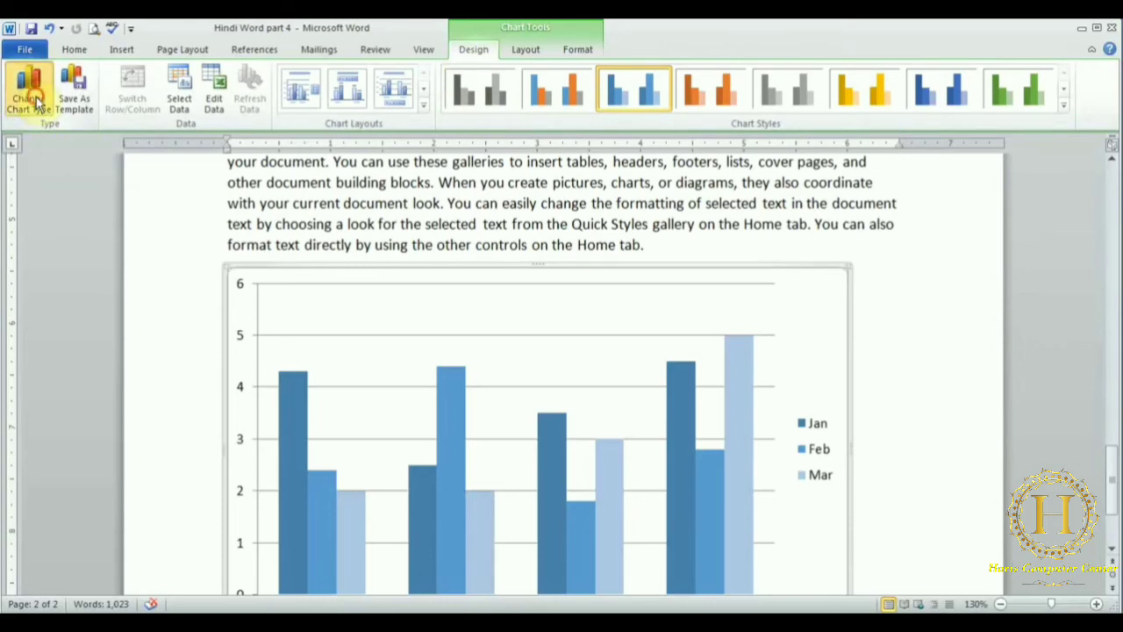
click(497, 311)
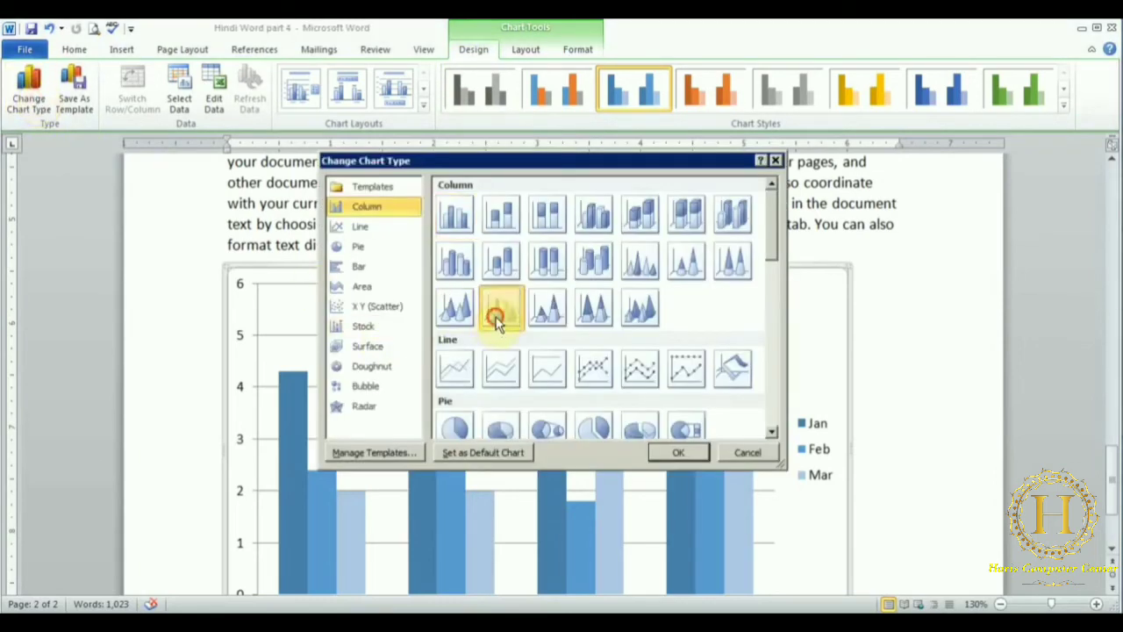
click(674, 455)
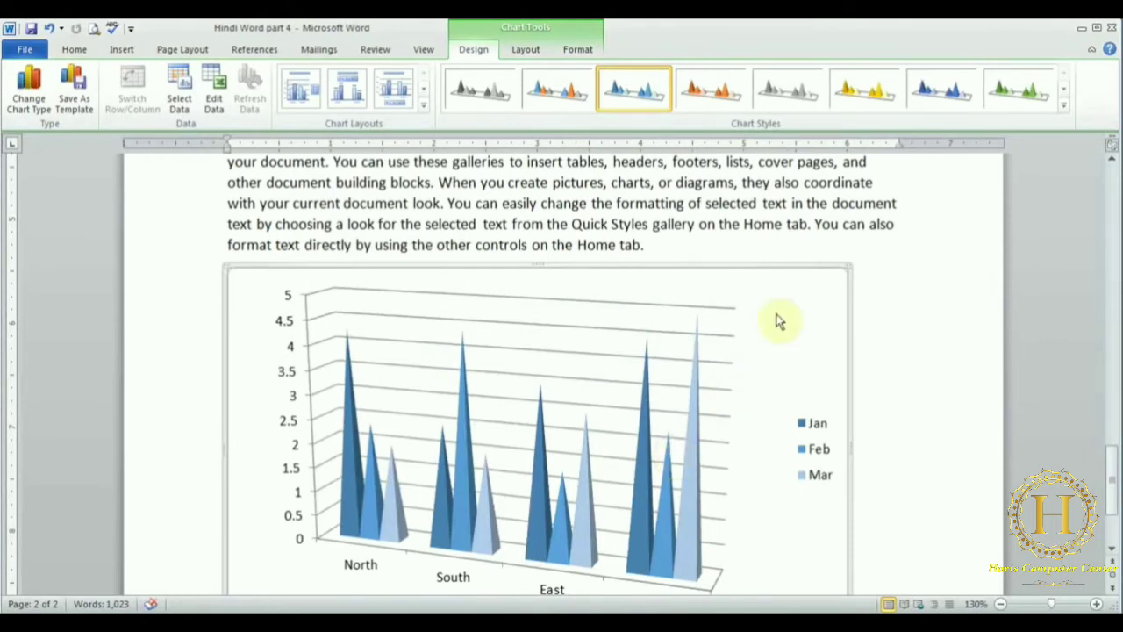
Delete the pyramid chart and place the cursor on the empty line after the last paragraph
key(Delete)
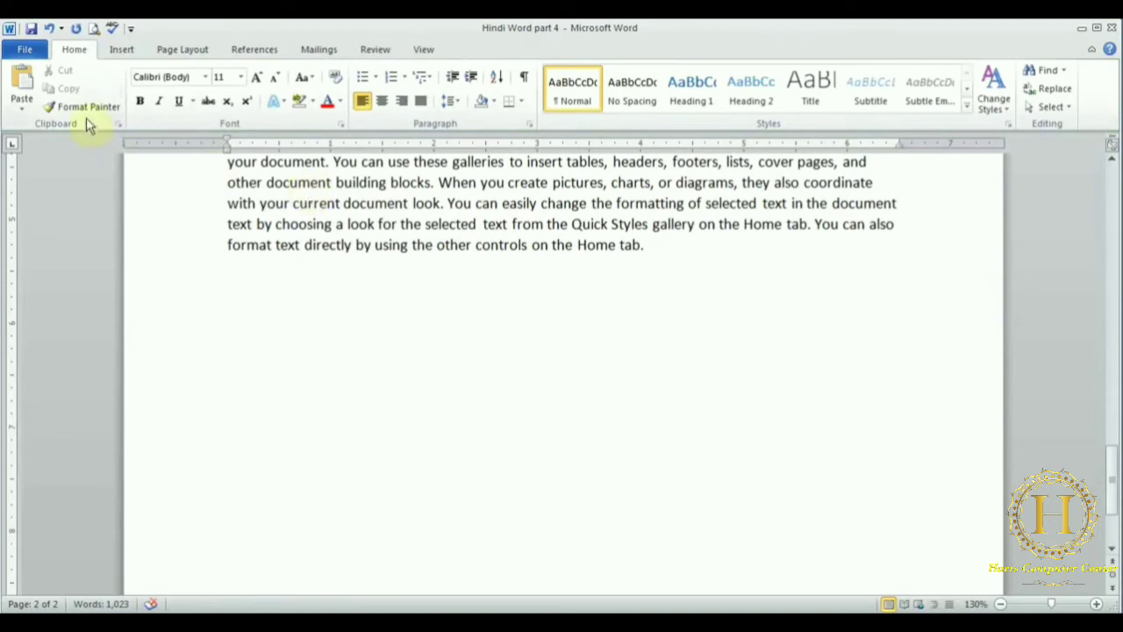
click(129, 53)
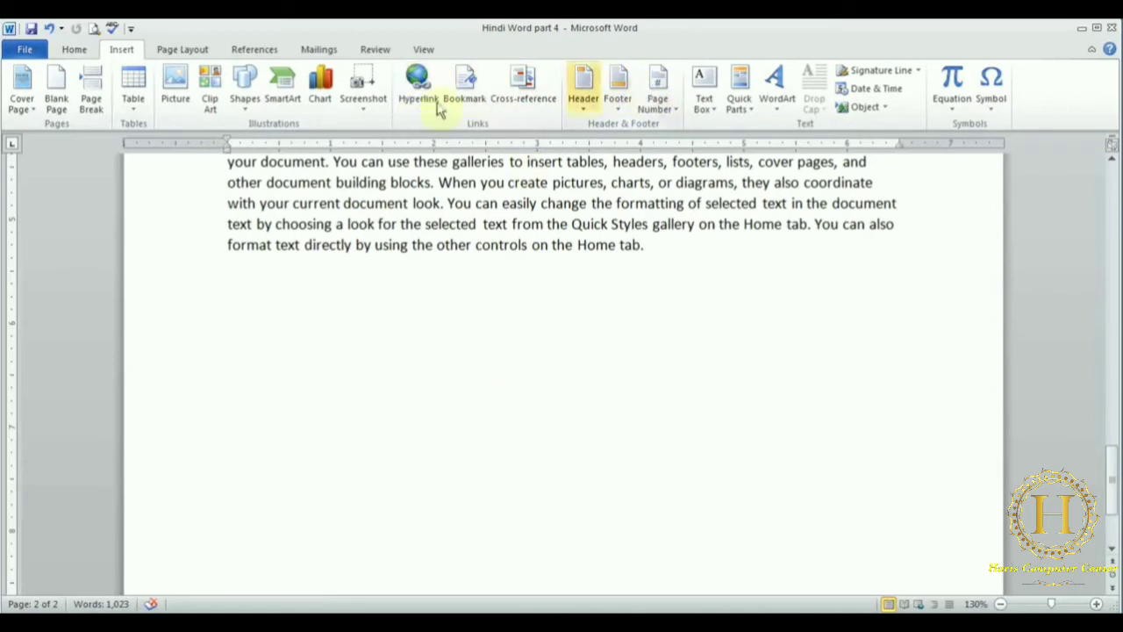
click(594, 305)
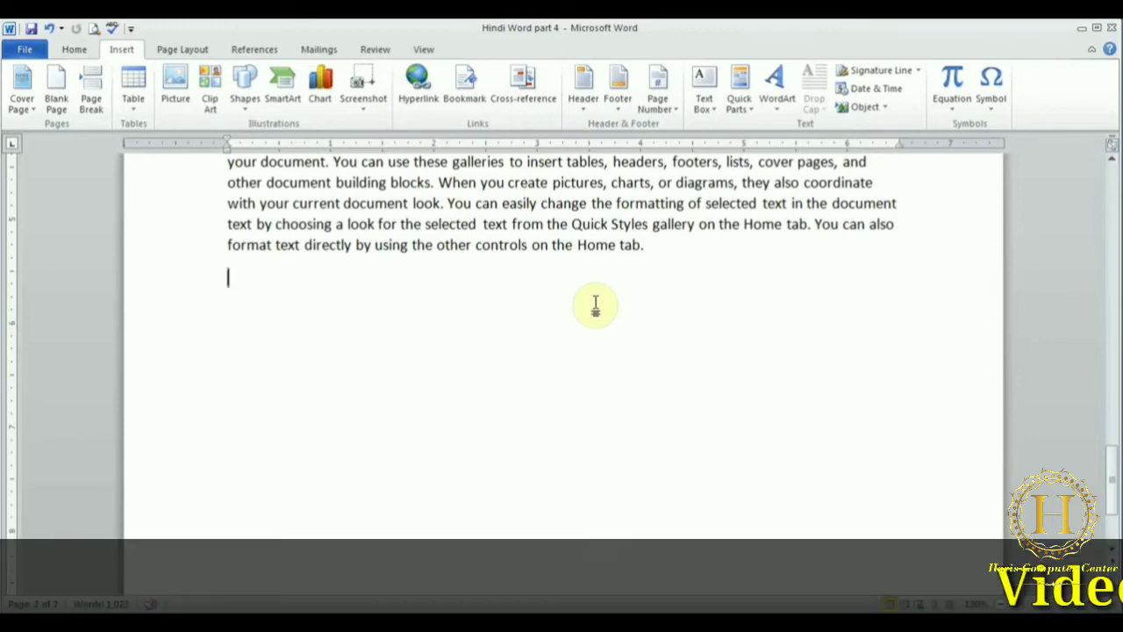
Insert an automatically updating date in the "20 December 2013" format on a new line after the document's first paragraph
drag(1104, 453, 1111, 197)
click(745, 384)
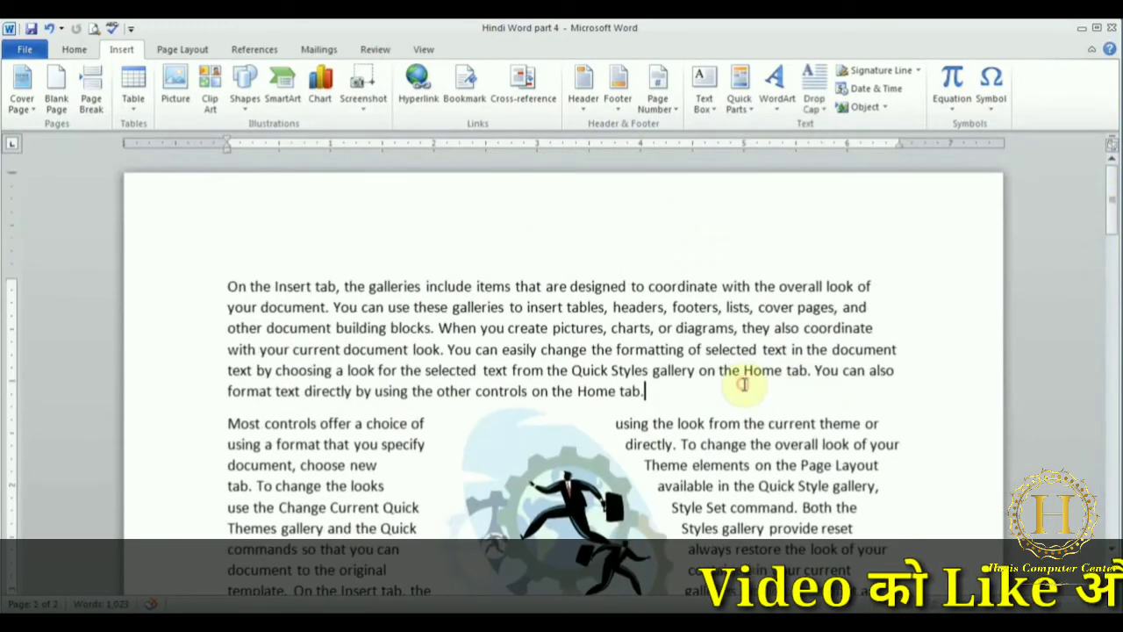
key(Return)
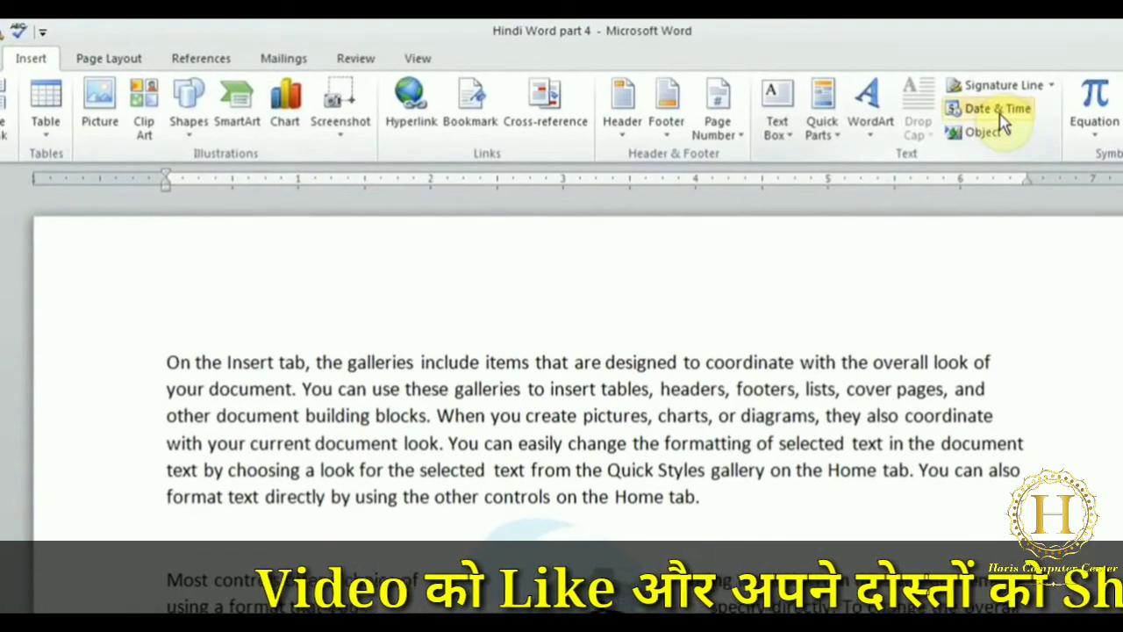
click(994, 111)
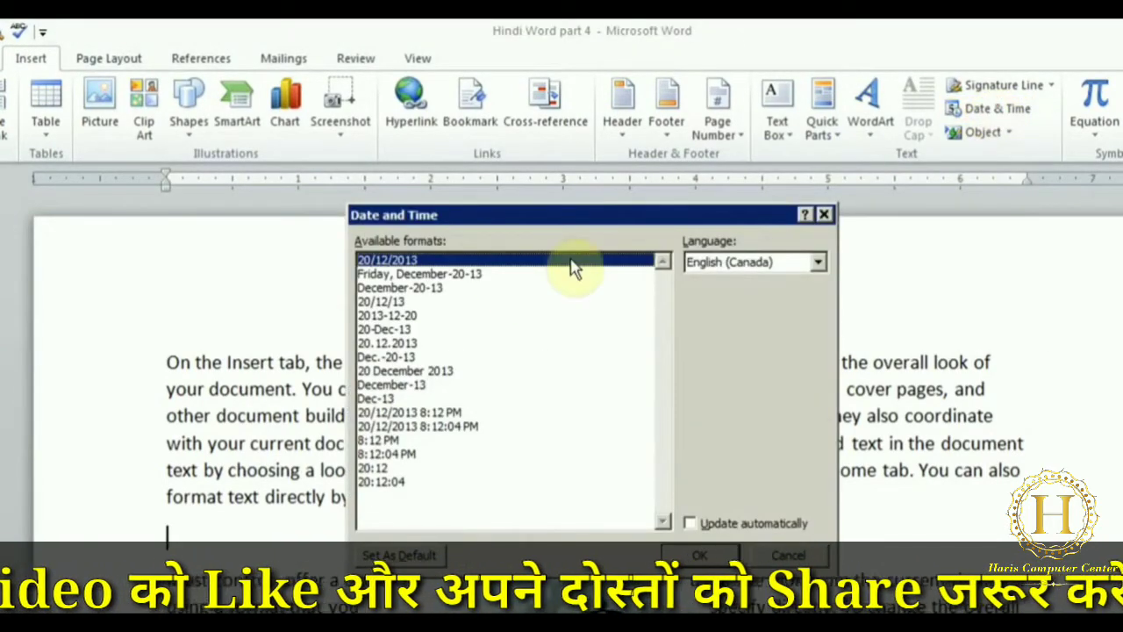
click(479, 279)
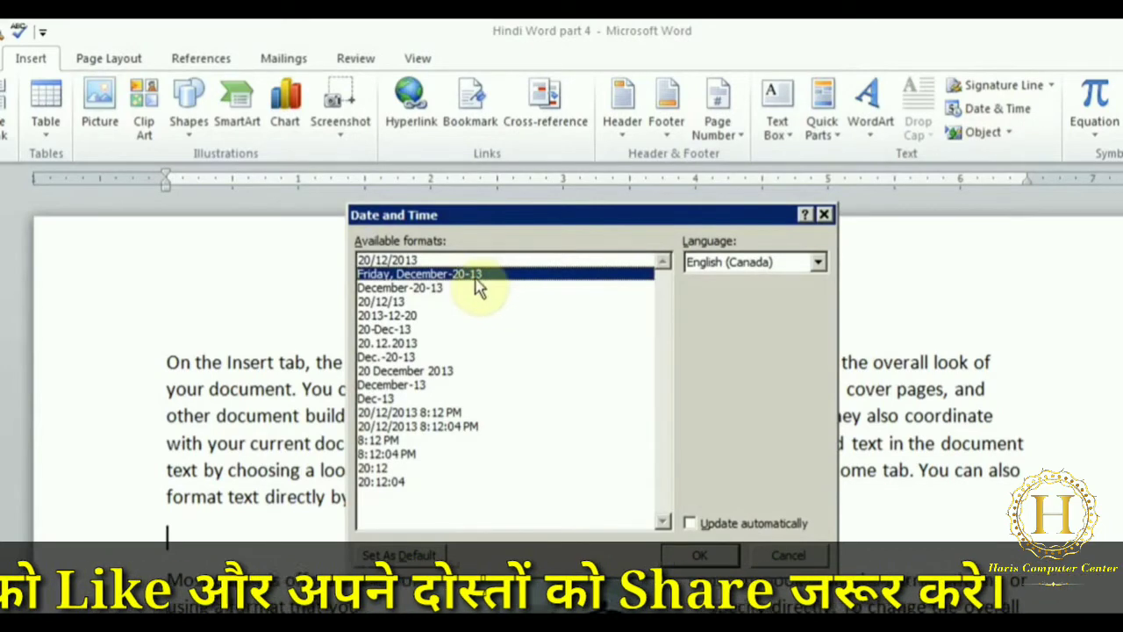
click(422, 292)
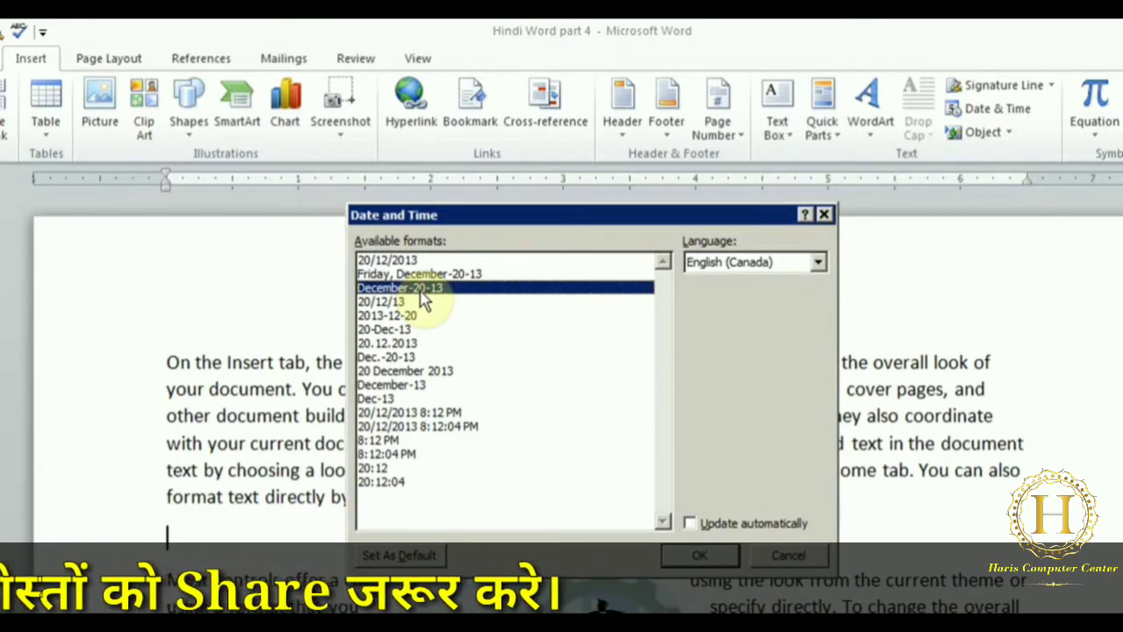
click(690, 524)
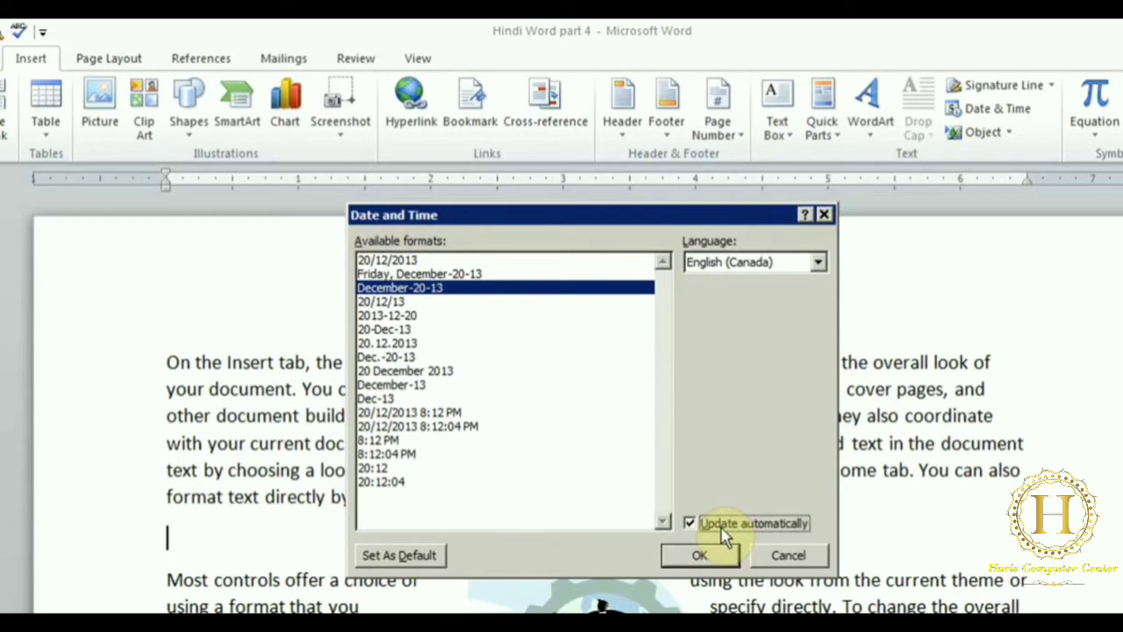
click(425, 370)
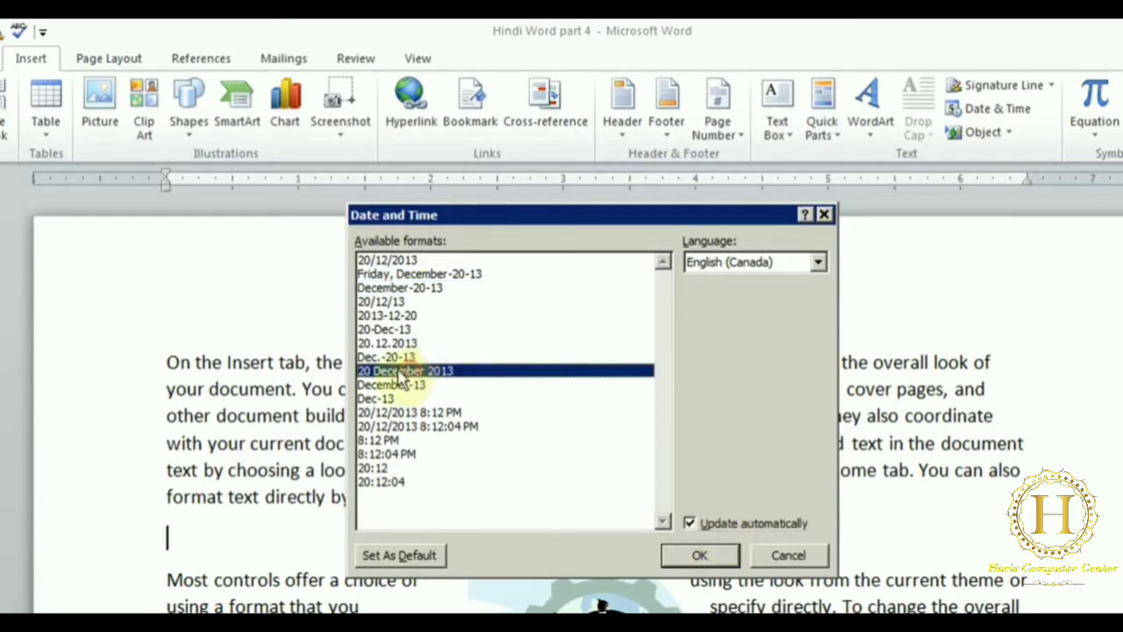
click(698, 555)
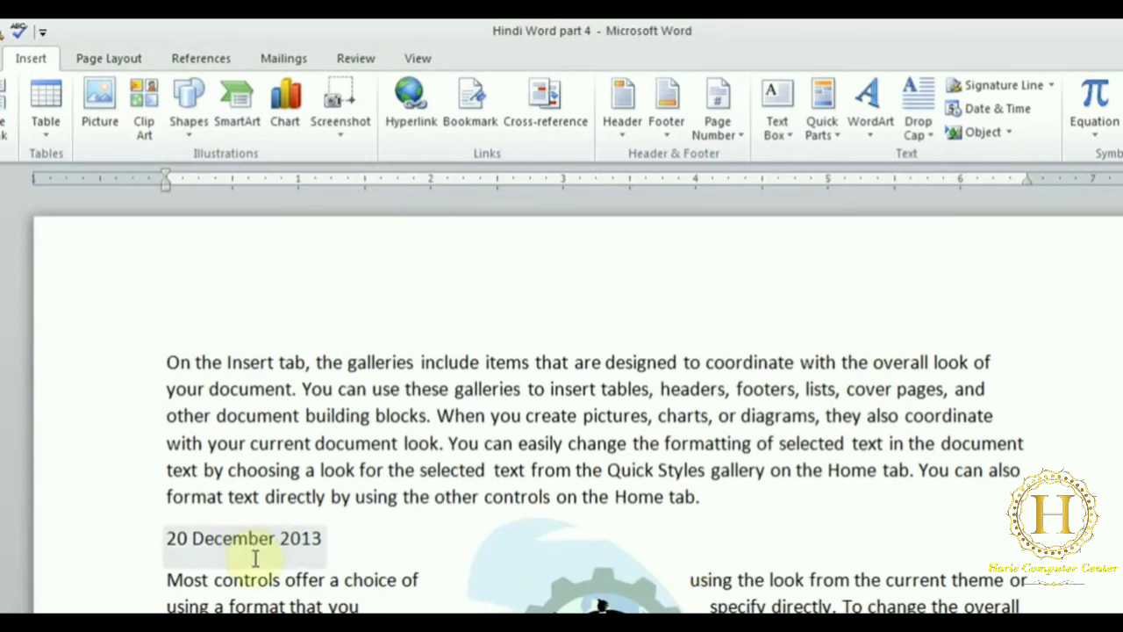
click(197, 551)
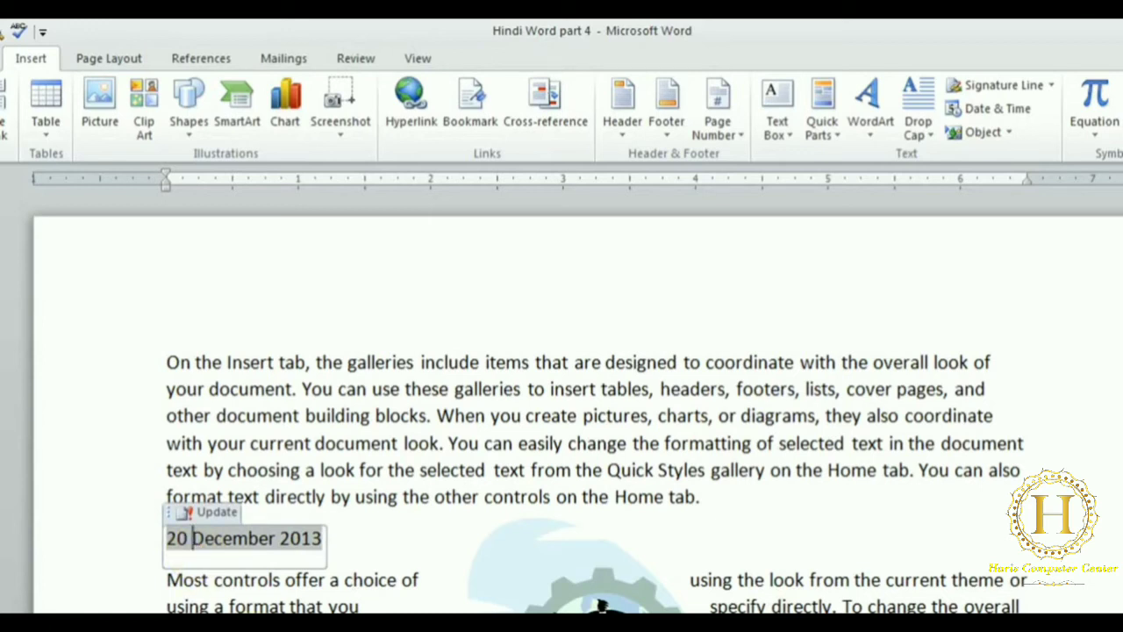
click(386, 540)
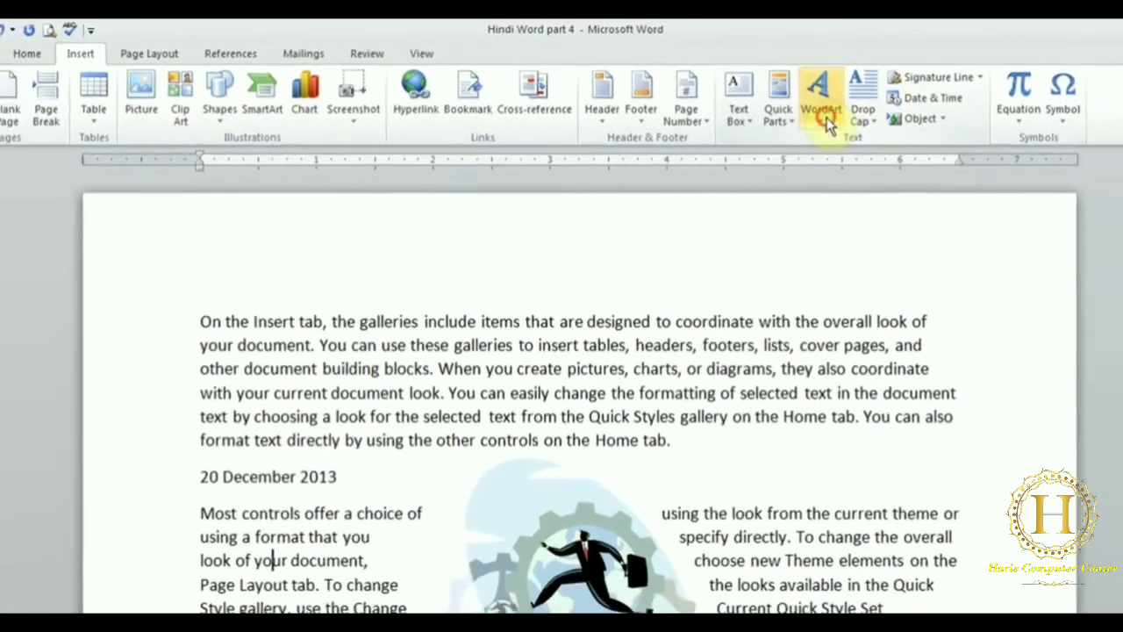
Insert black-filled WordArt reading "Happy Birthday" and move it over the first paragraph
click(872, 130)
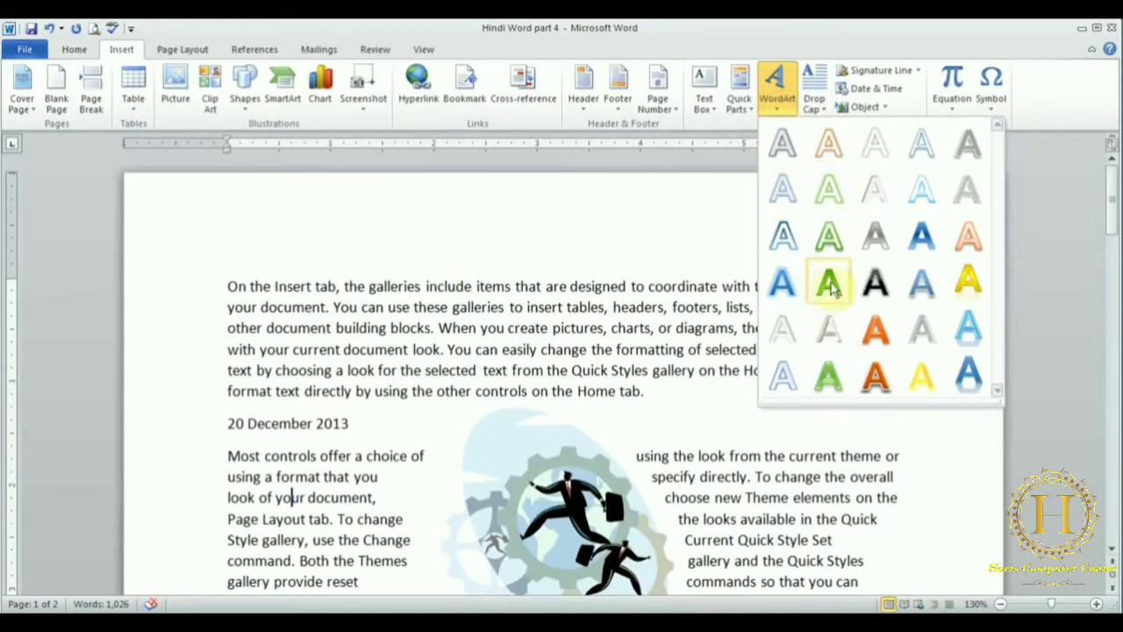
click(868, 281)
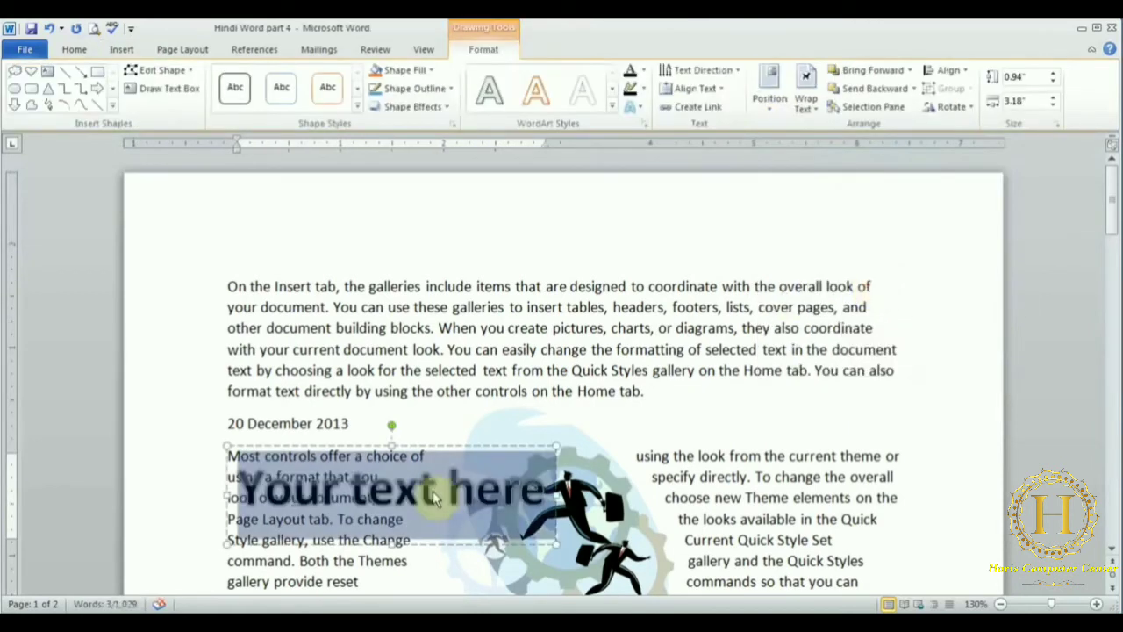
text(Happy)
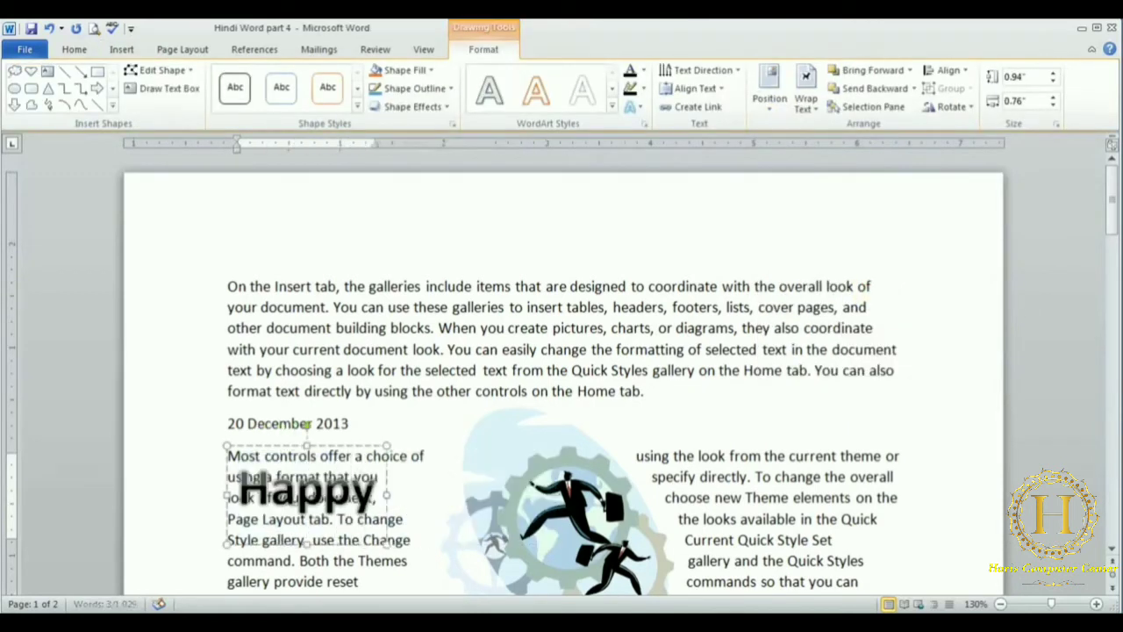
text( Birthday)
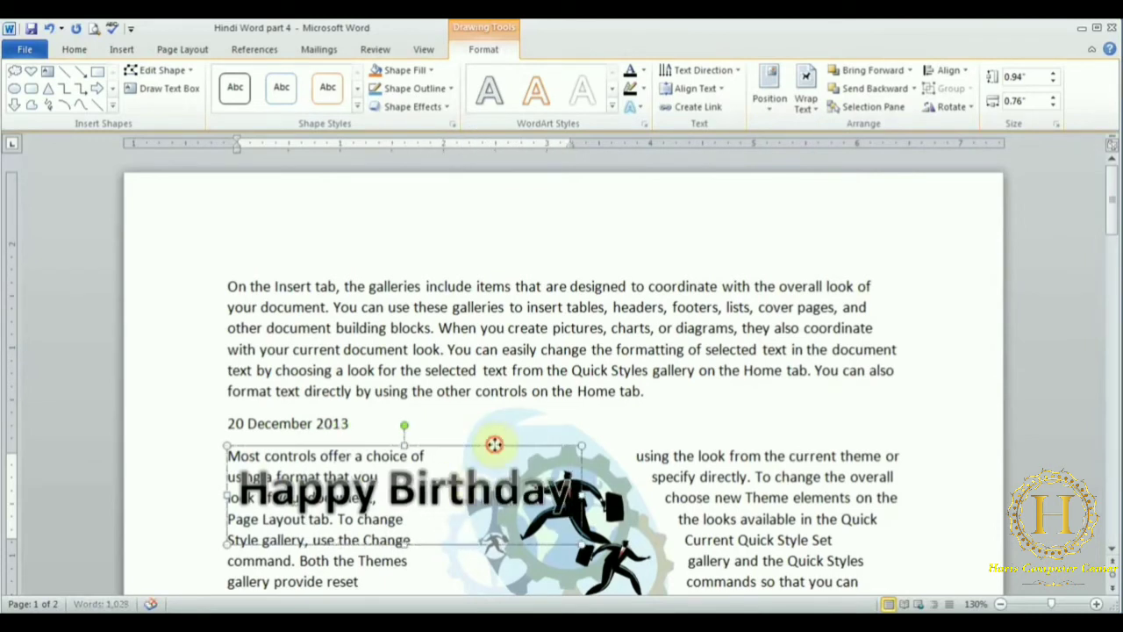
drag(496, 443, 670, 273)
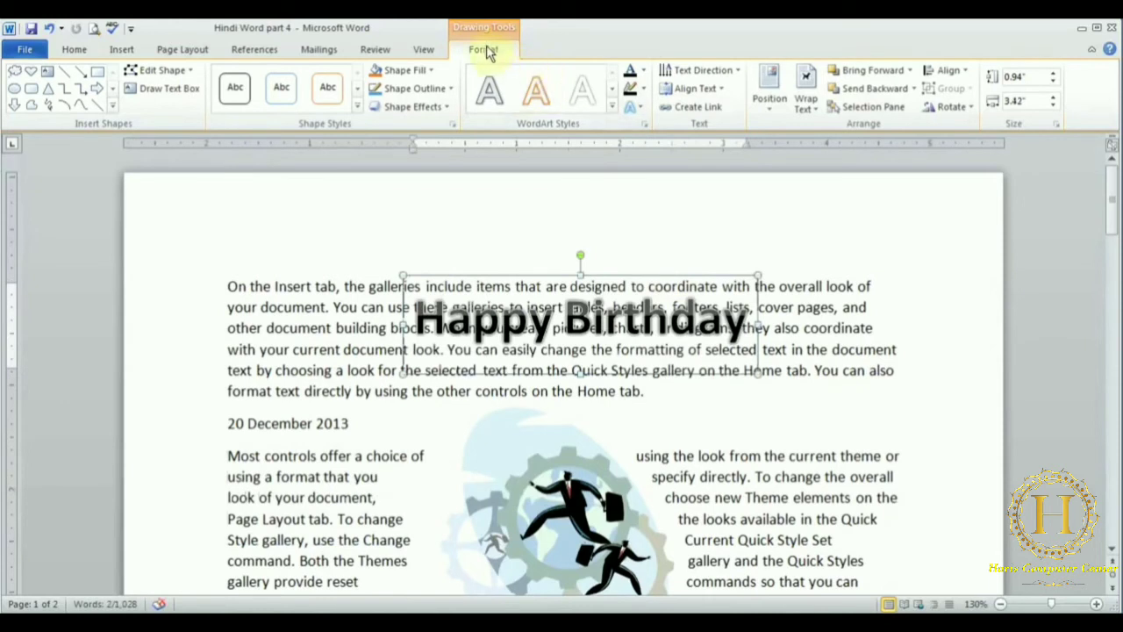
Try Through wrapping on the WordArt, fill its box with standard blue and set the wrapping to Top and Bottom
click(806, 101)
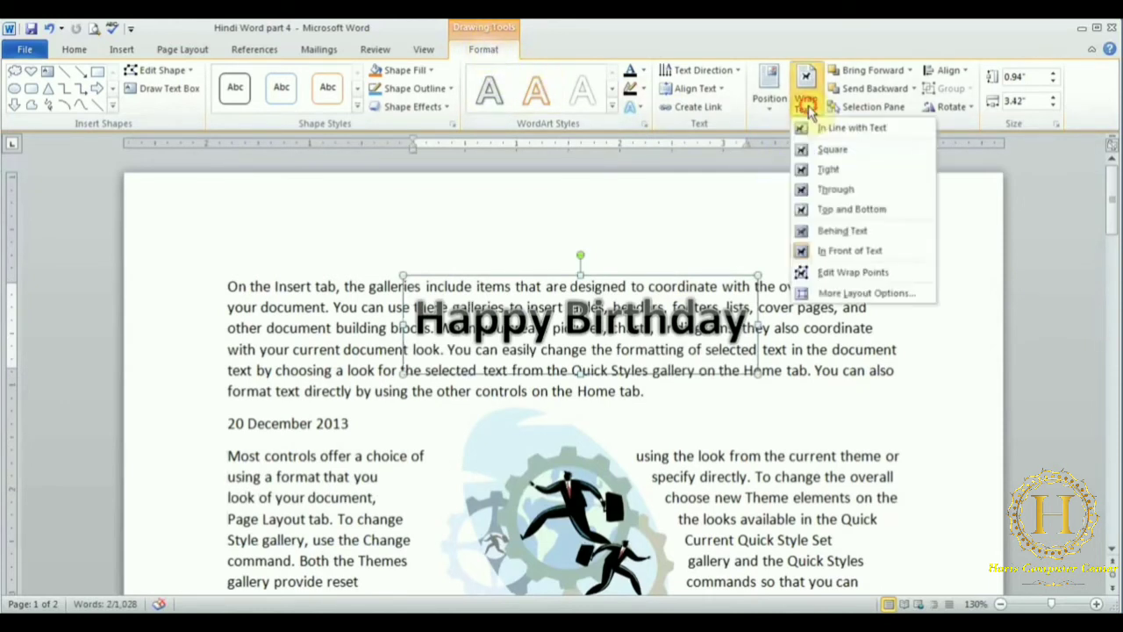
click(831, 188)
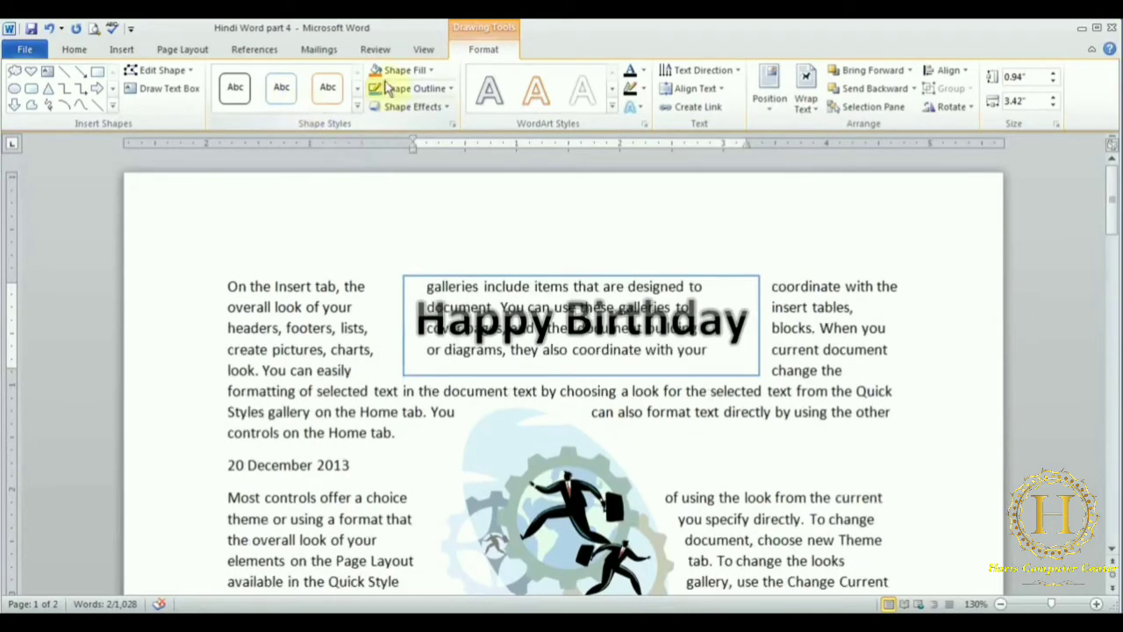
click(419, 70)
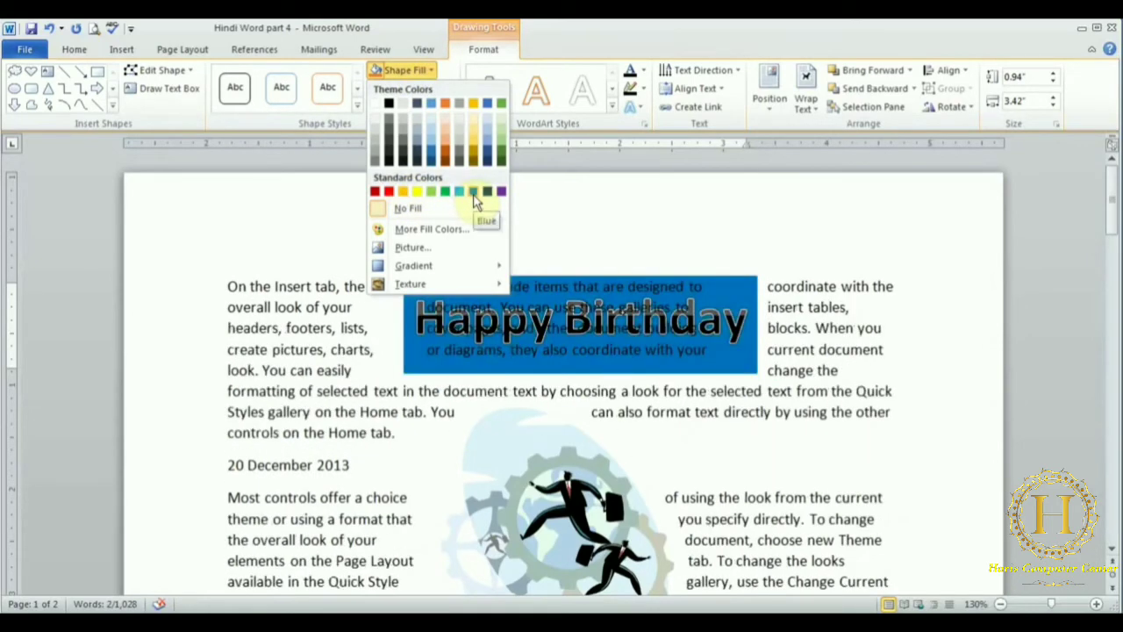
click(473, 200)
click(804, 97)
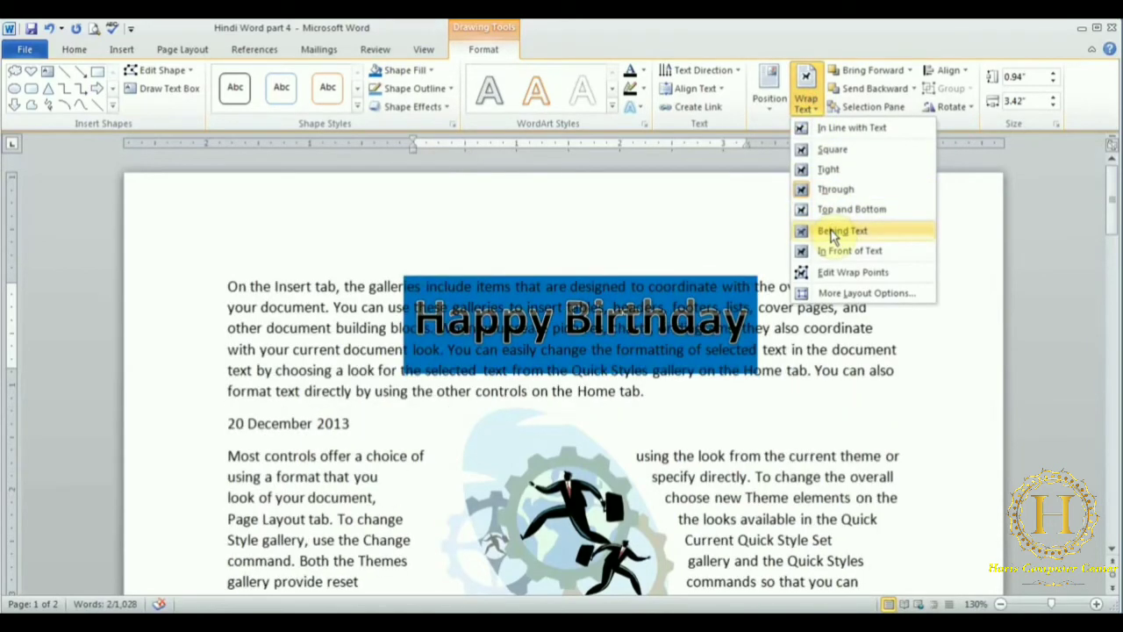
click(832, 212)
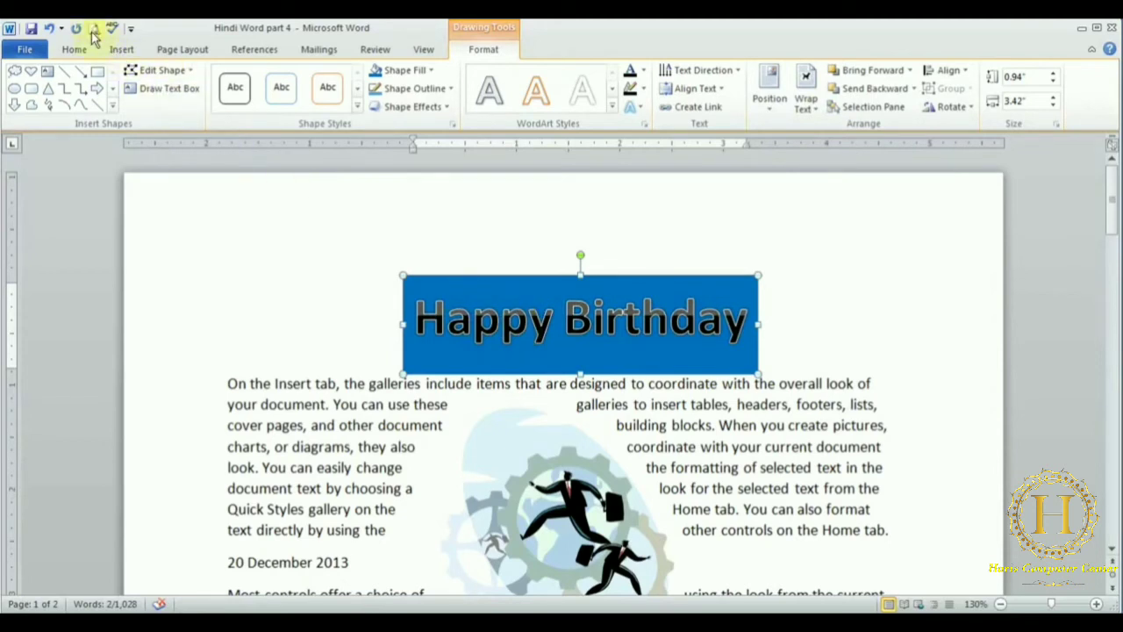
Check the pages in print preview, return to editing and delete the "Happy Birthday" WordArt
click(130, 30)
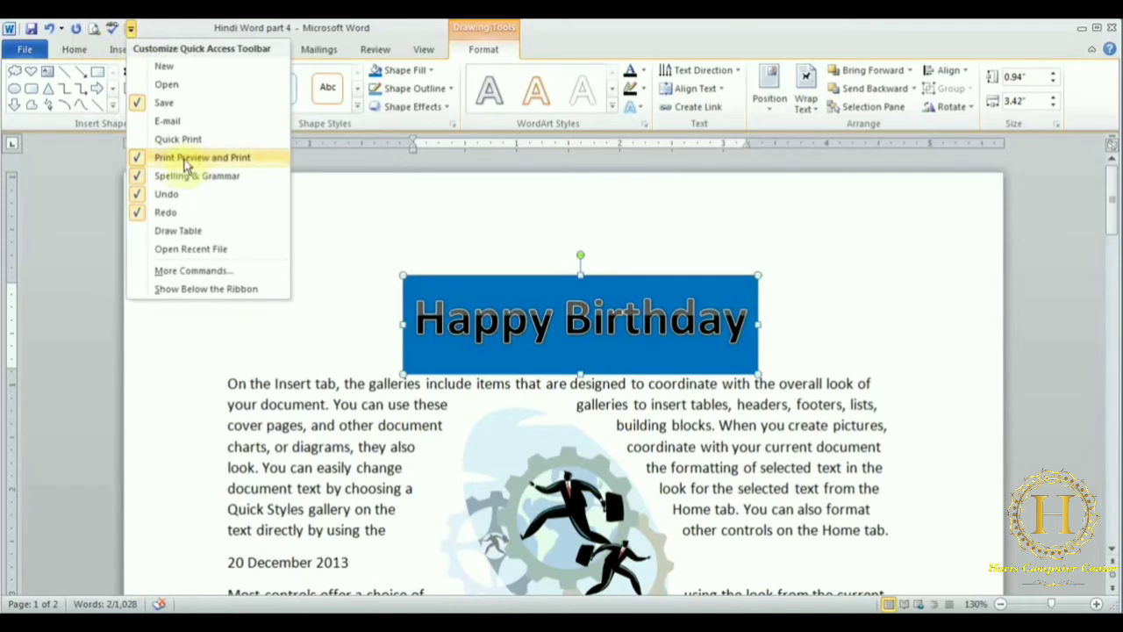
click(163, 33)
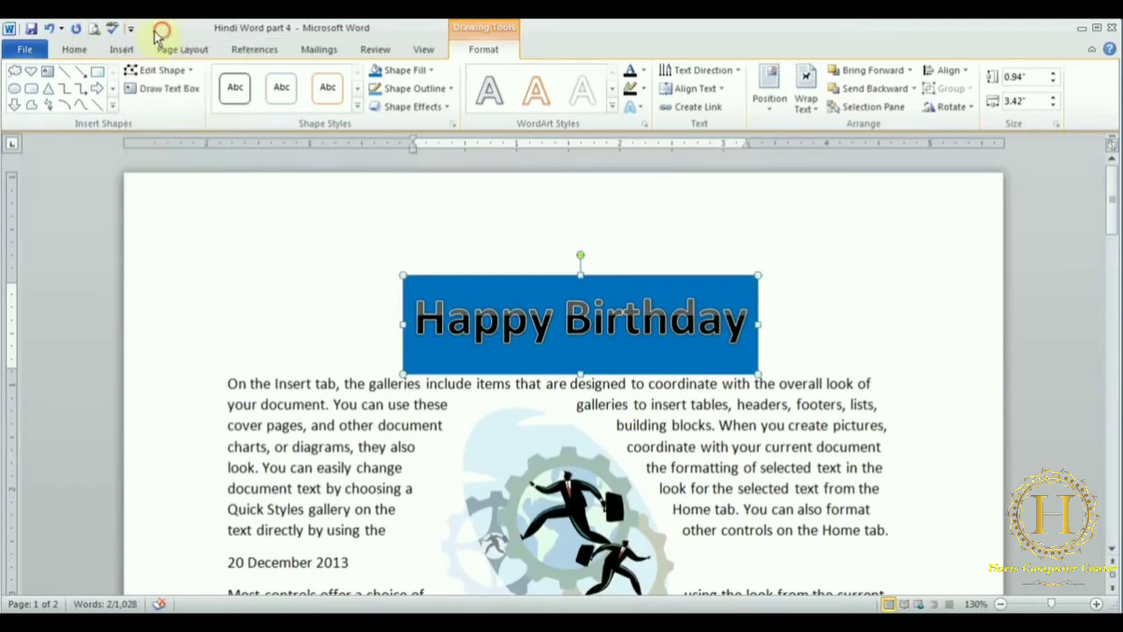
click(93, 29)
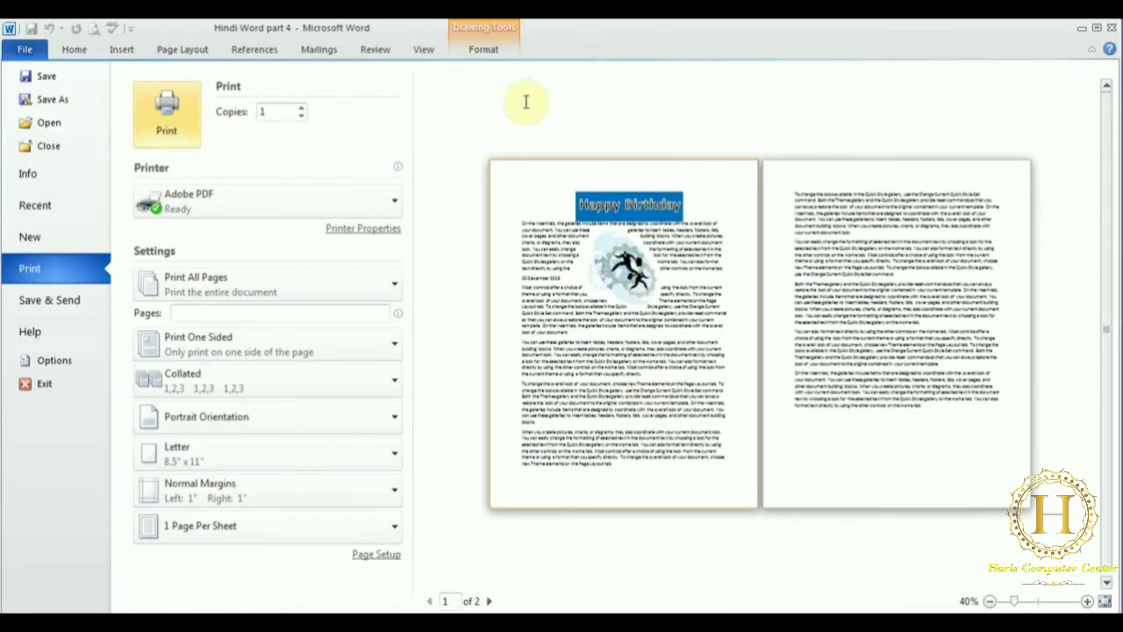
click(74, 52)
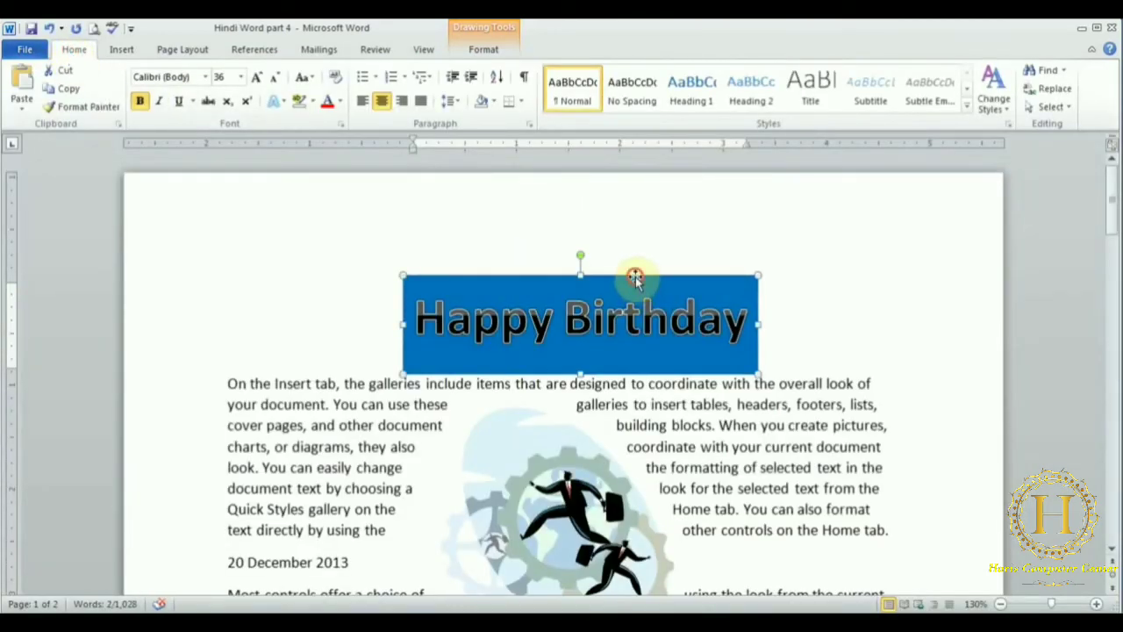
key(Delete)
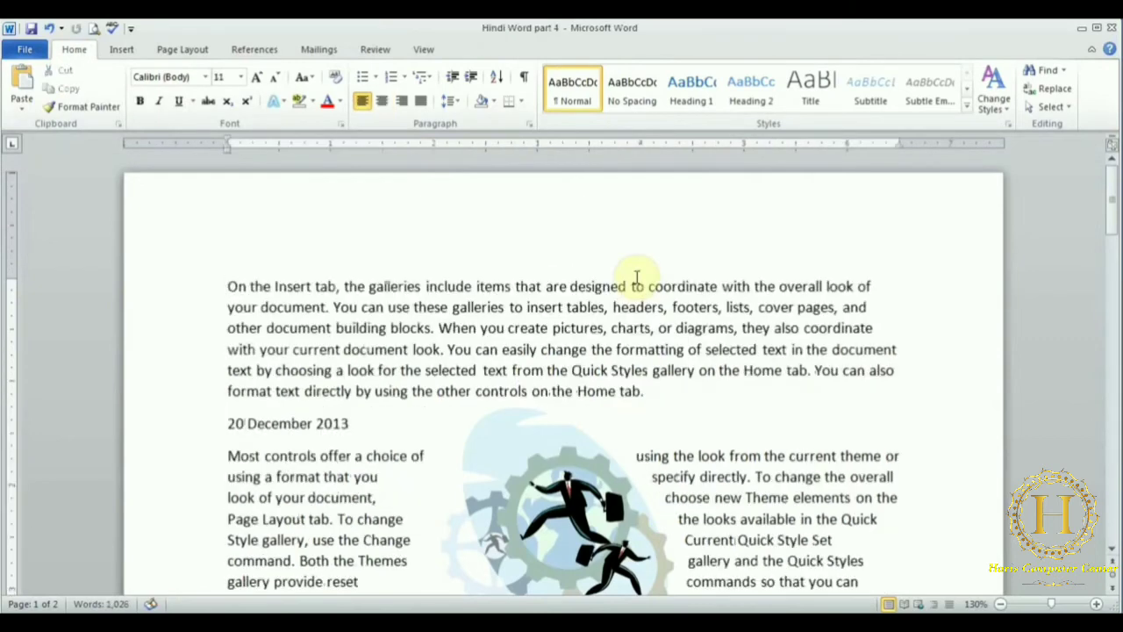
Insert the Braces Quote 2 text box and move it to the middle of the first page, below the clip art
click(122, 51)
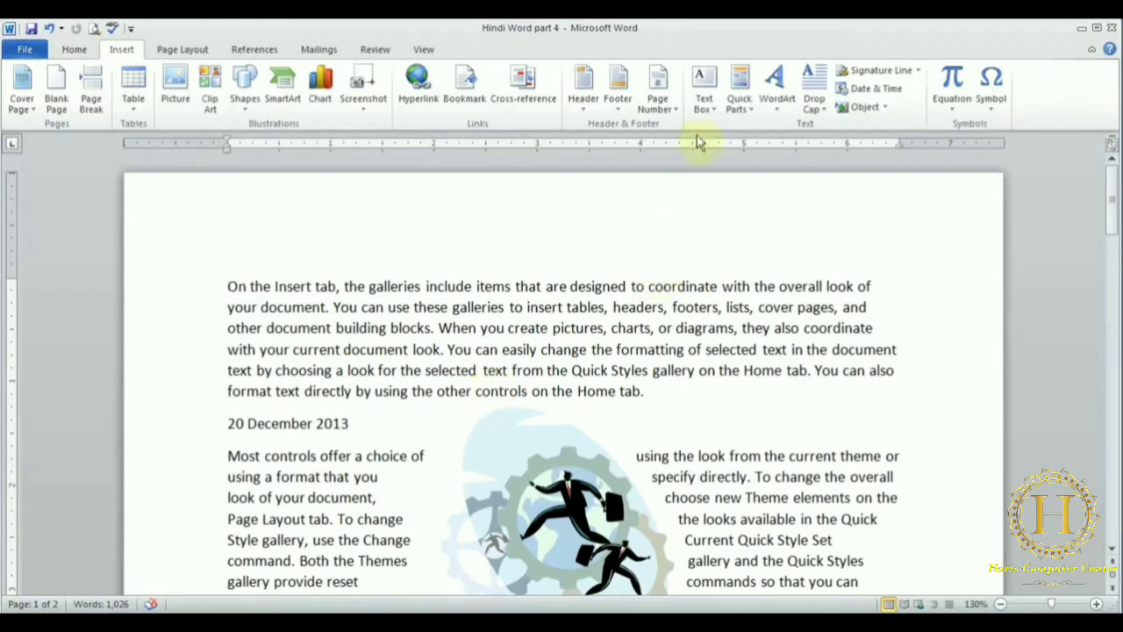
click(706, 106)
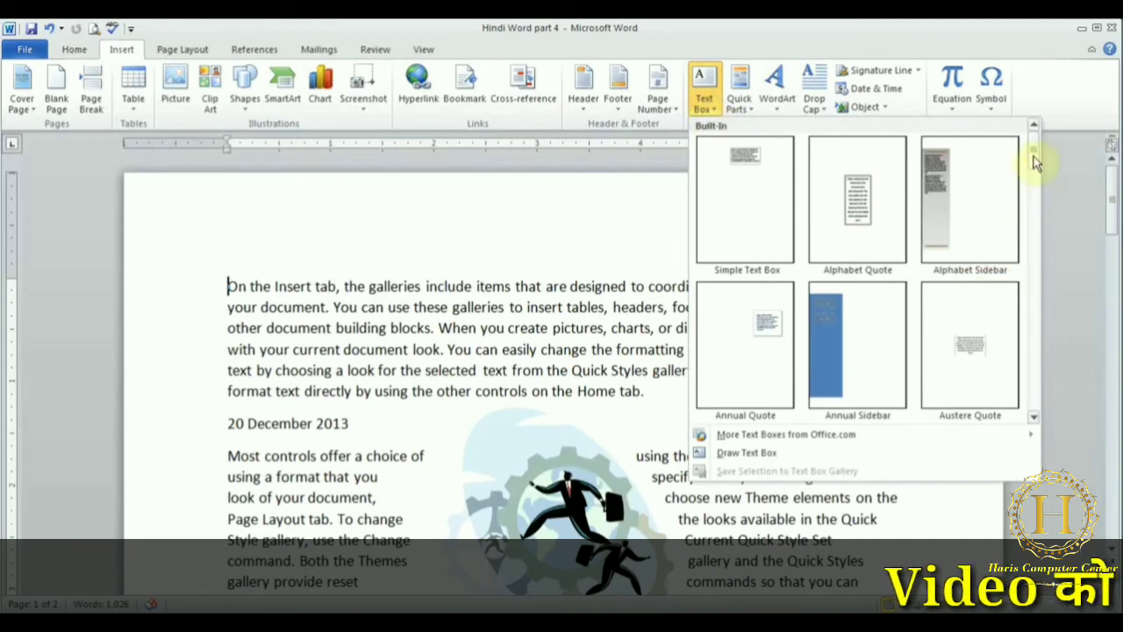
drag(1033, 162, 1035, 218)
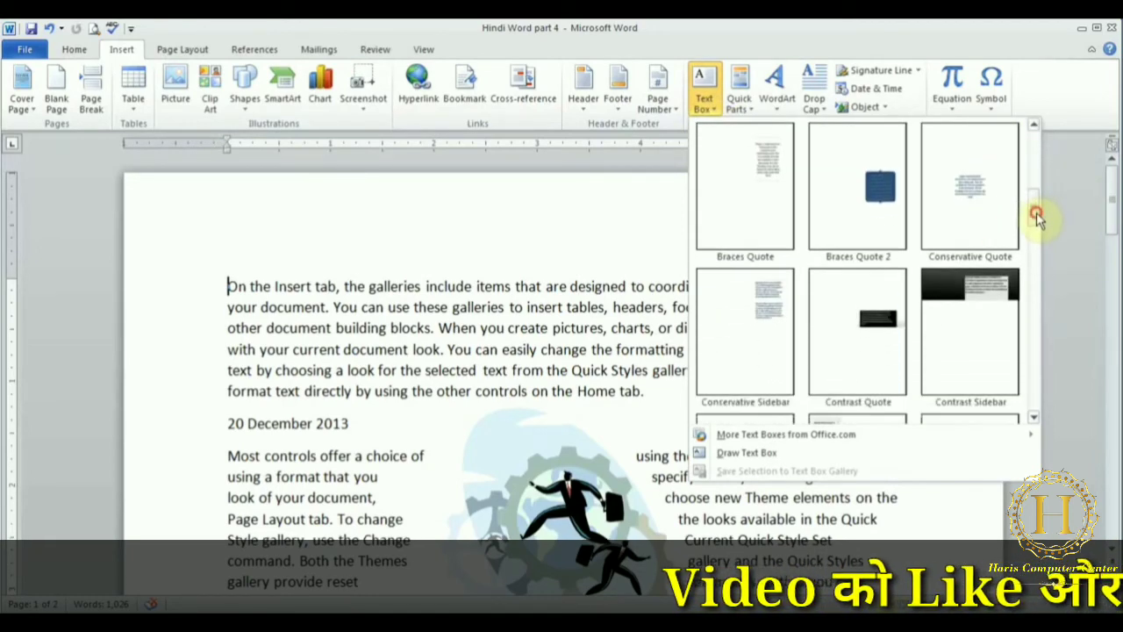
click(882, 200)
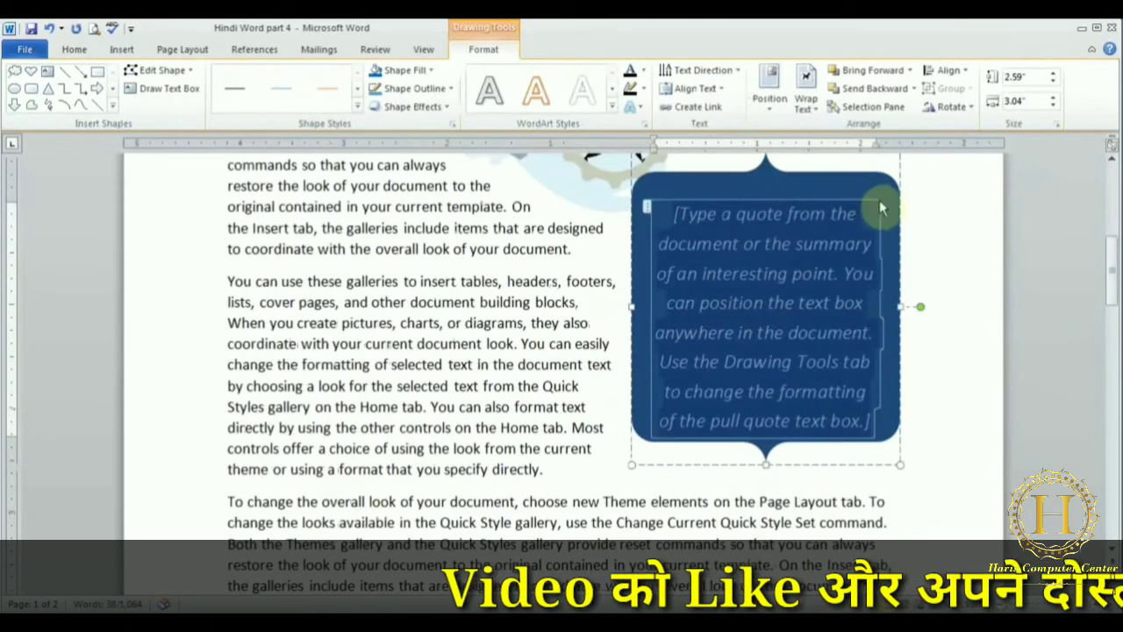
drag(890, 201, 667, 281)
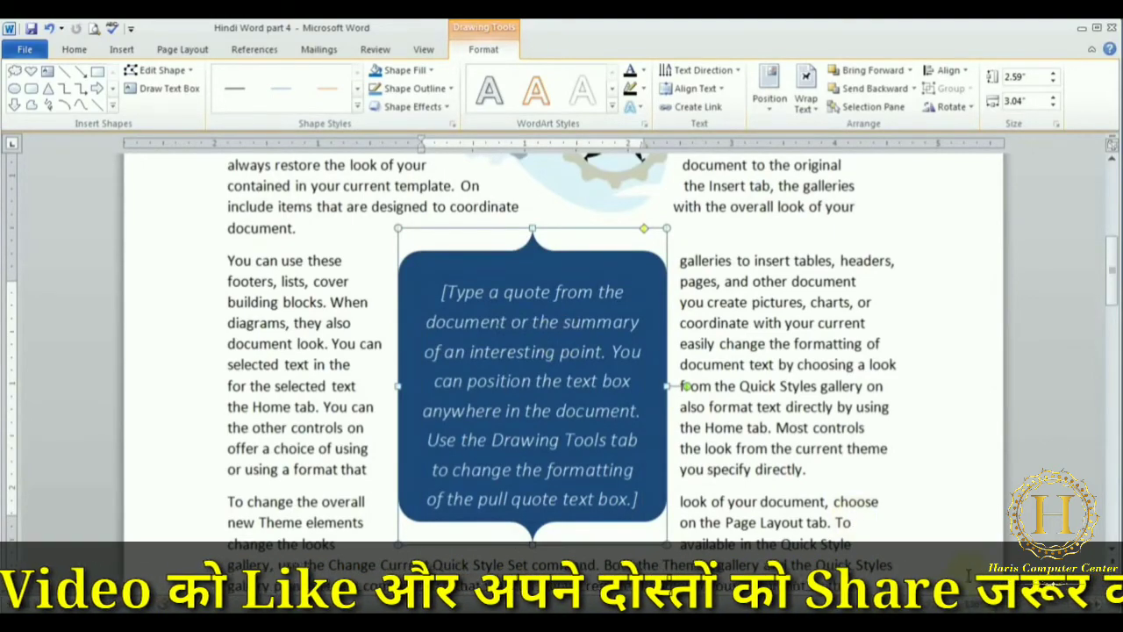
Move the quote text box from the first page into the middle of the second page's text
click(997, 604)
click(997, 604)
click(997, 603)
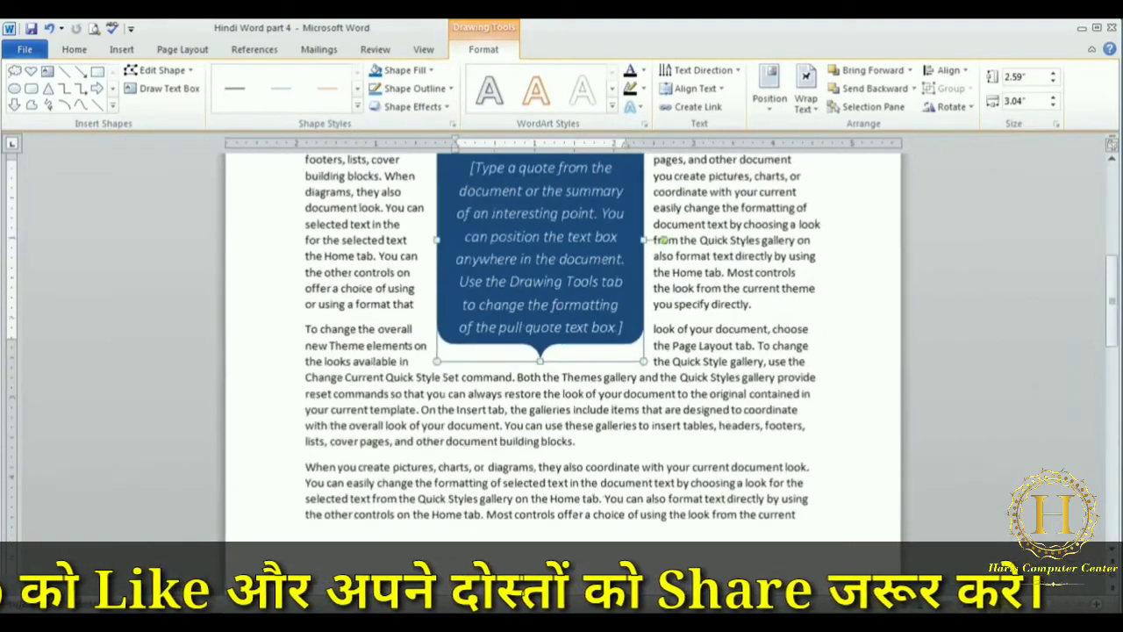
click(999, 603)
click(999, 604)
click(999, 604)
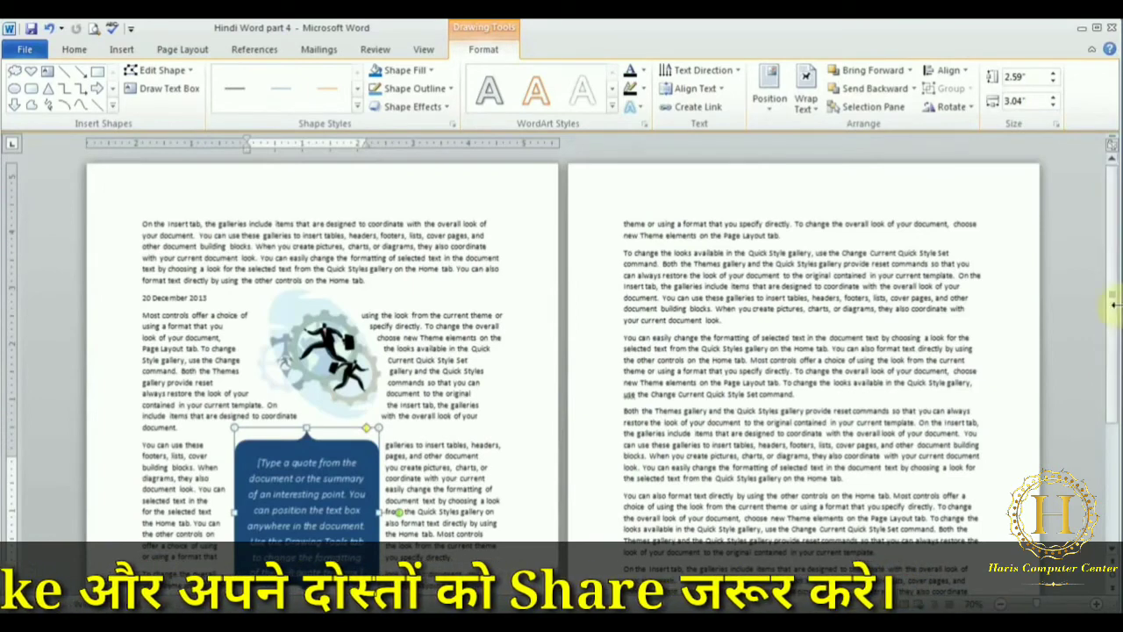
drag(1113, 304, 1112, 334)
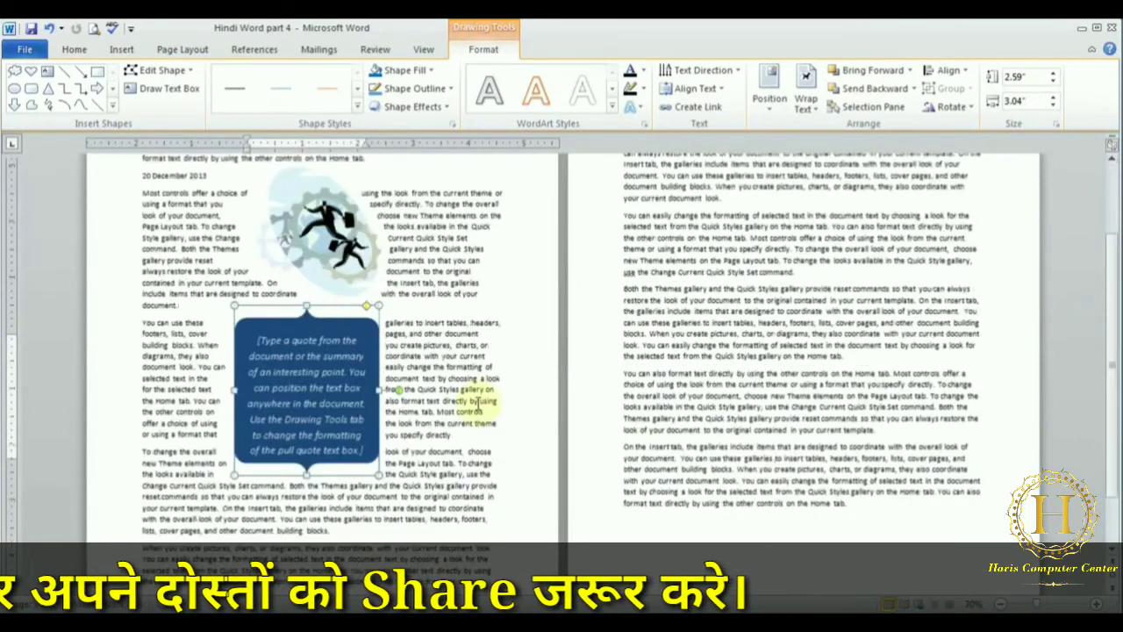
drag(328, 305, 799, 249)
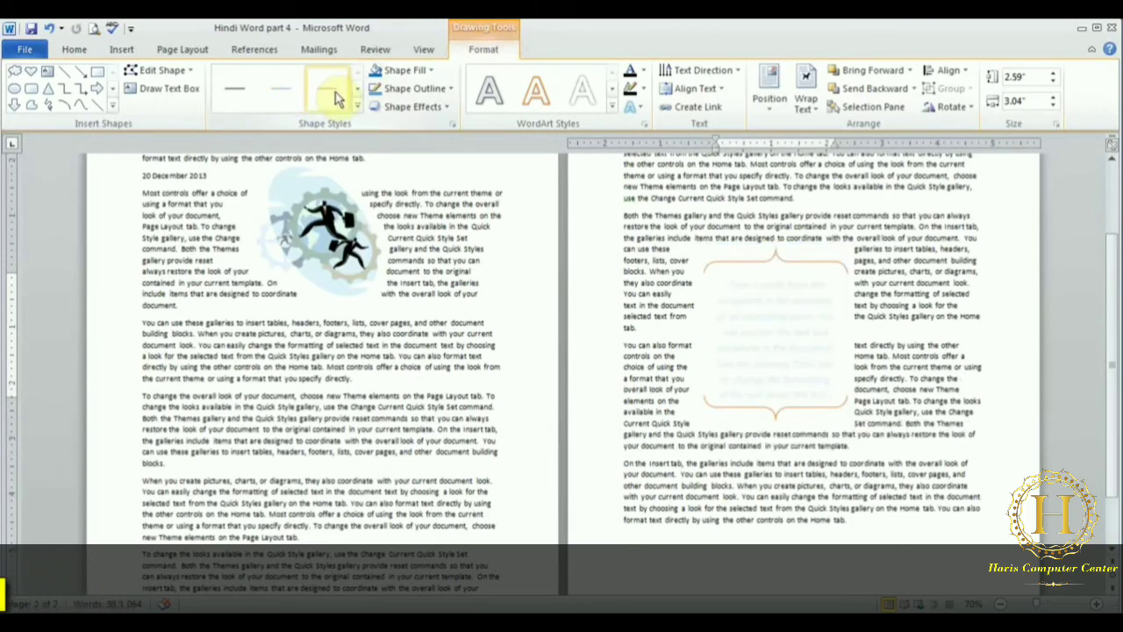
Apply a dark blue theme fill to the quote text box on the second page and delete the box
click(357, 106)
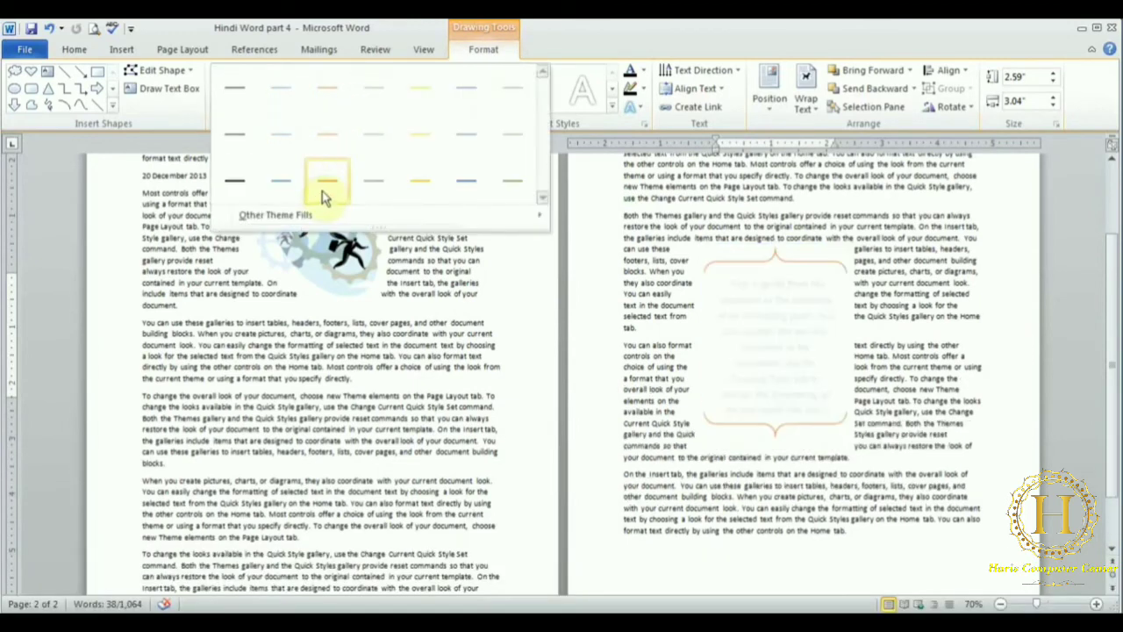
click(660, 244)
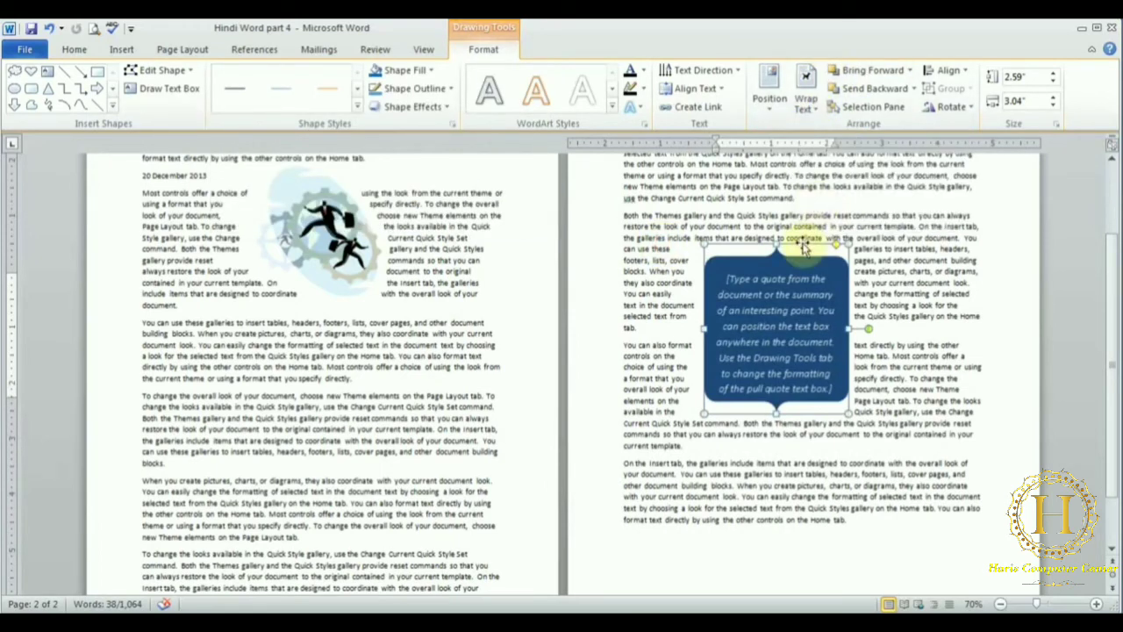
key(Delete)
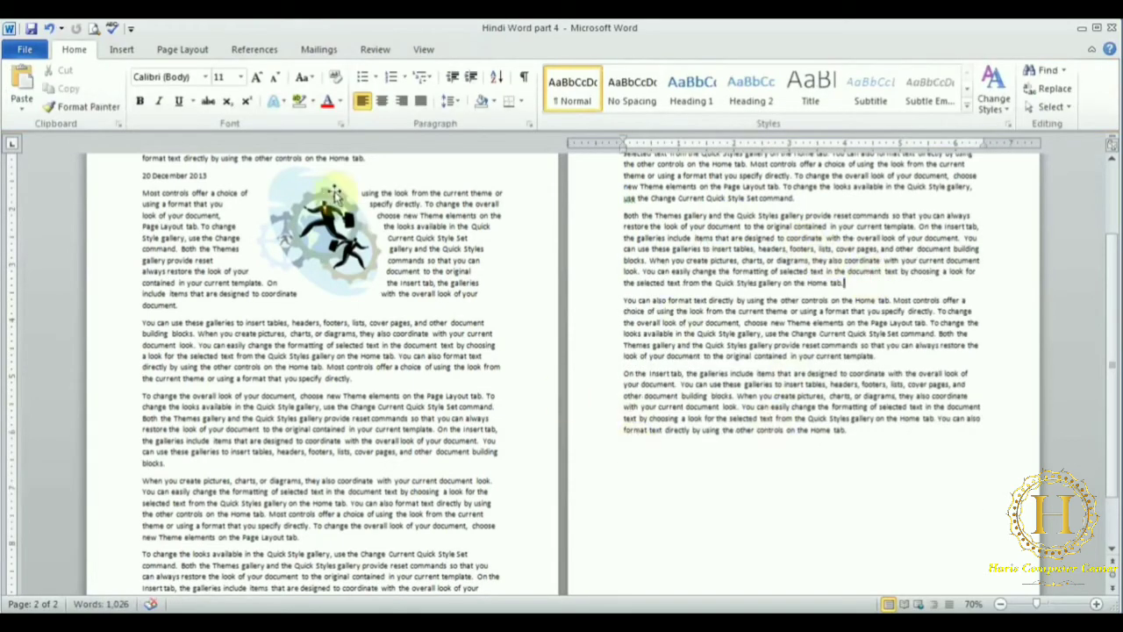
Insert the Exposure Sidebar text box on the second page
click(122, 49)
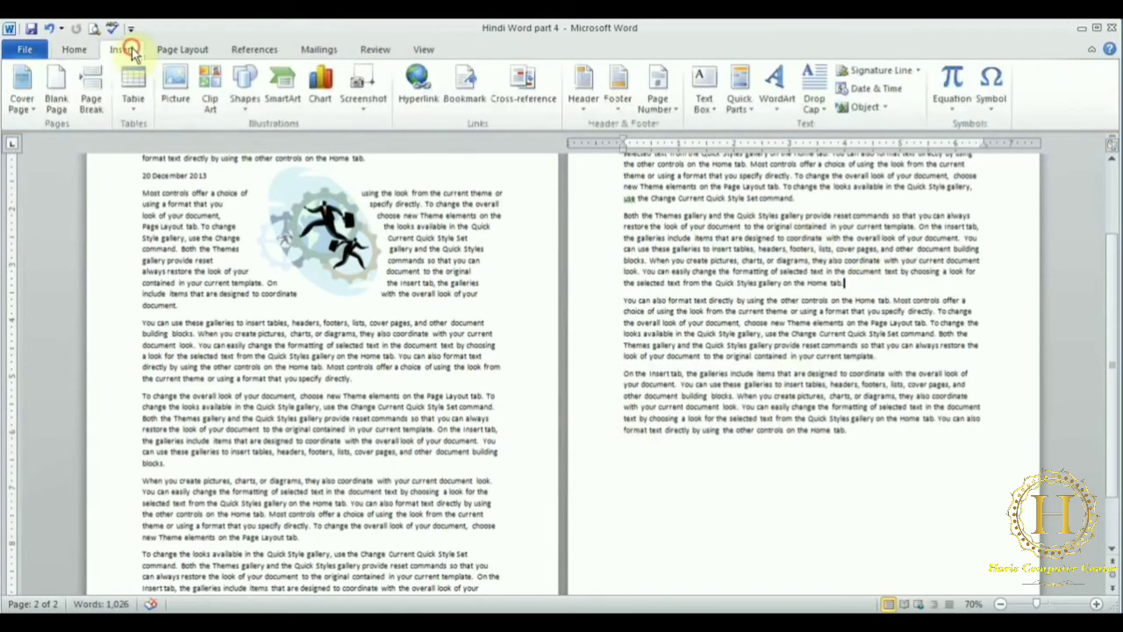
click(706, 97)
drag(1034, 149, 1025, 275)
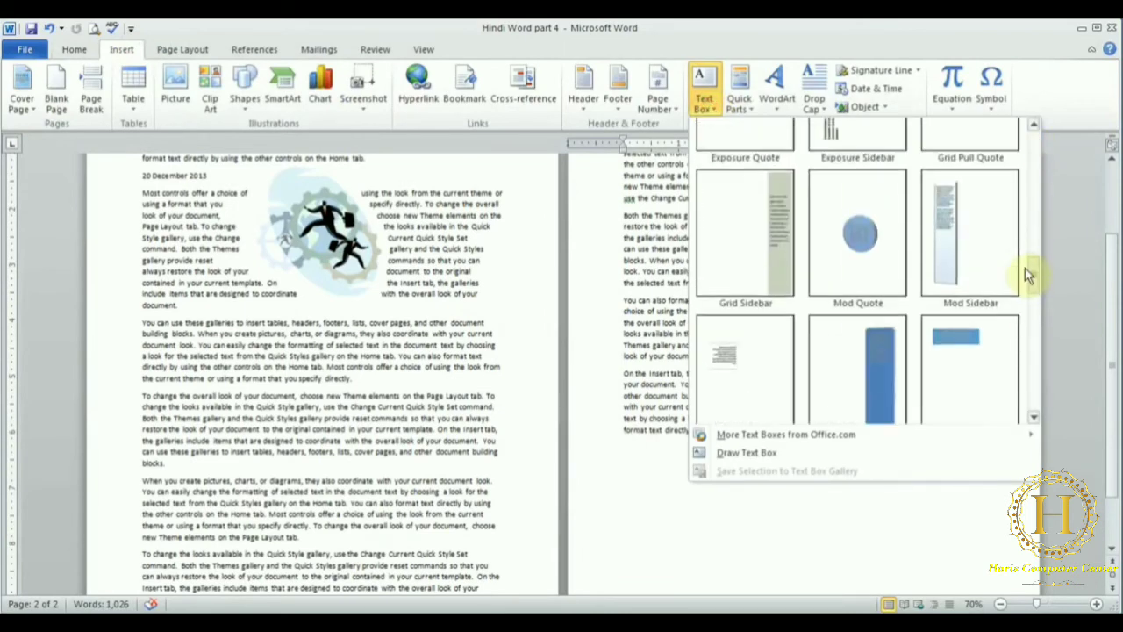
scroll(1024, 272, up, 1)
scroll(1028, 281, down, 2)
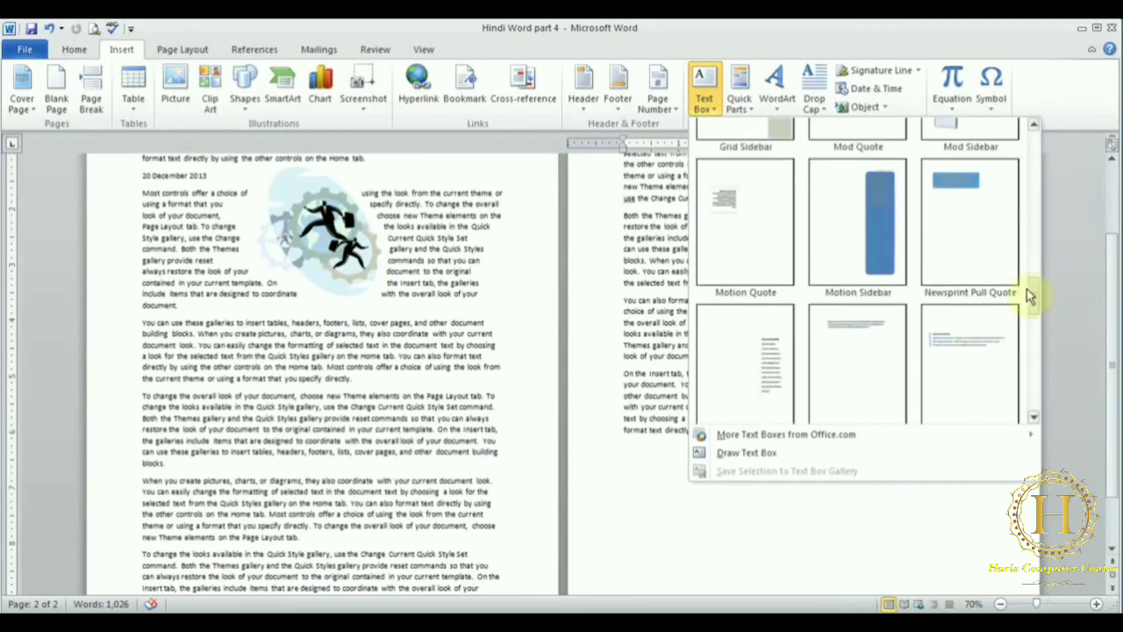
scroll(1028, 263, up, 1)
click(851, 191)
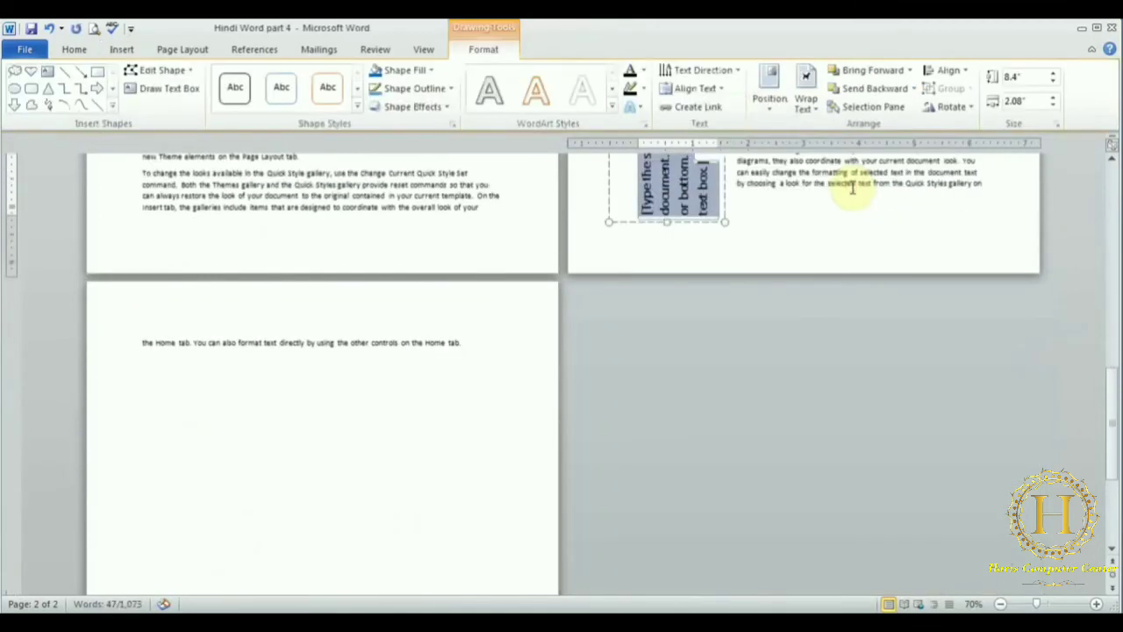
Delete the sidebar text box from the second page
drag(1110, 418, 1088, 326)
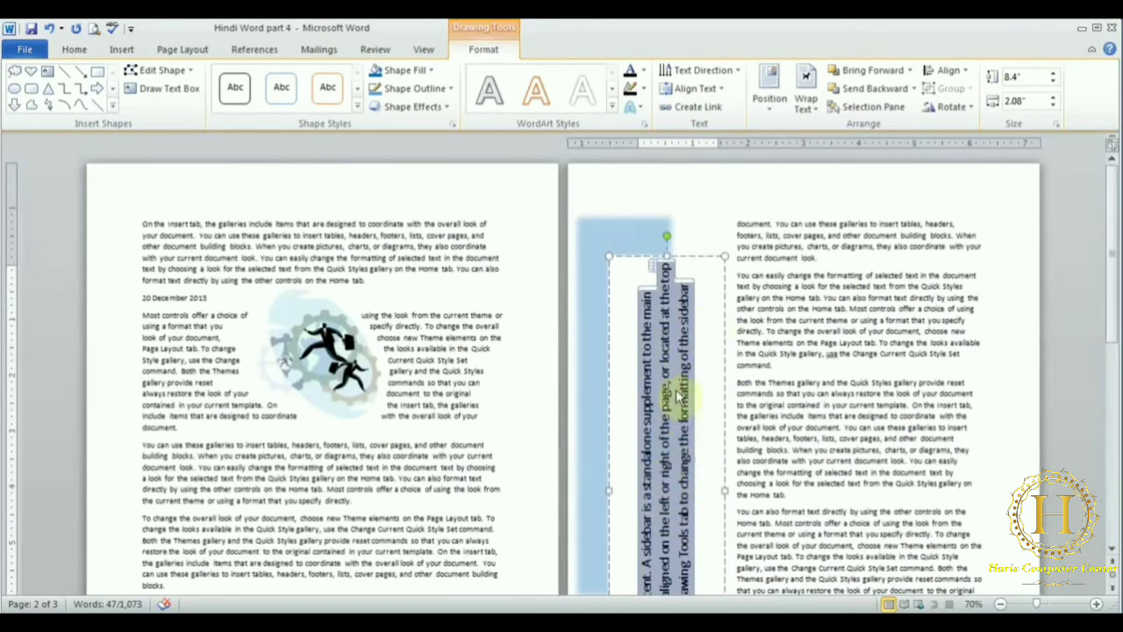
click(706, 257)
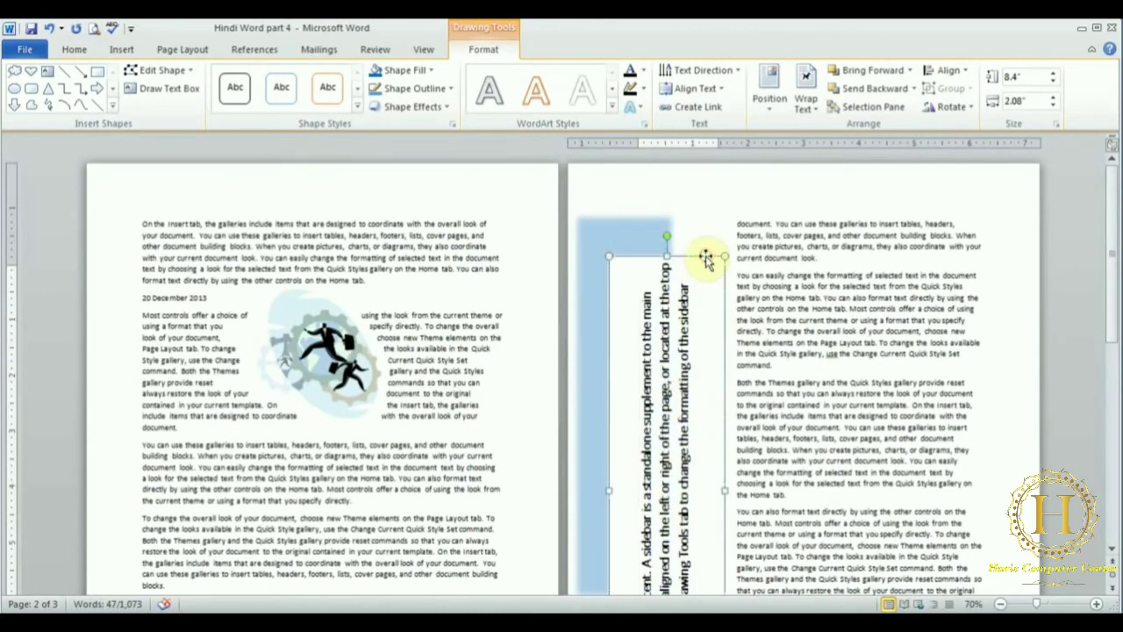
key(Delete)
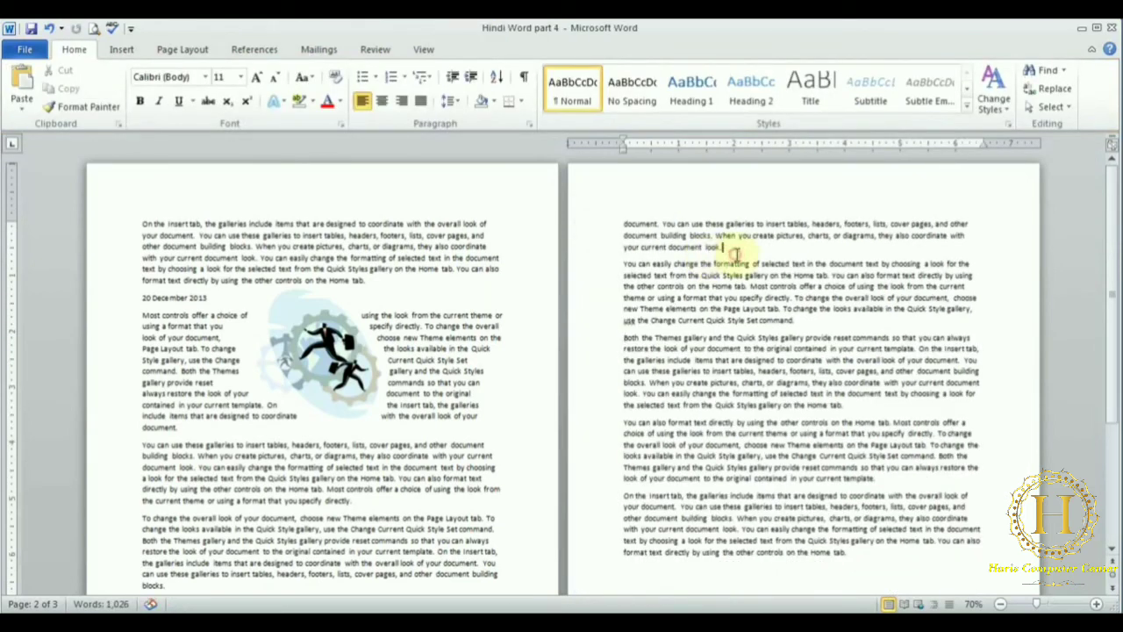
Add an empty line below the paragraph ending "your current document look." on the second page
click(121, 49)
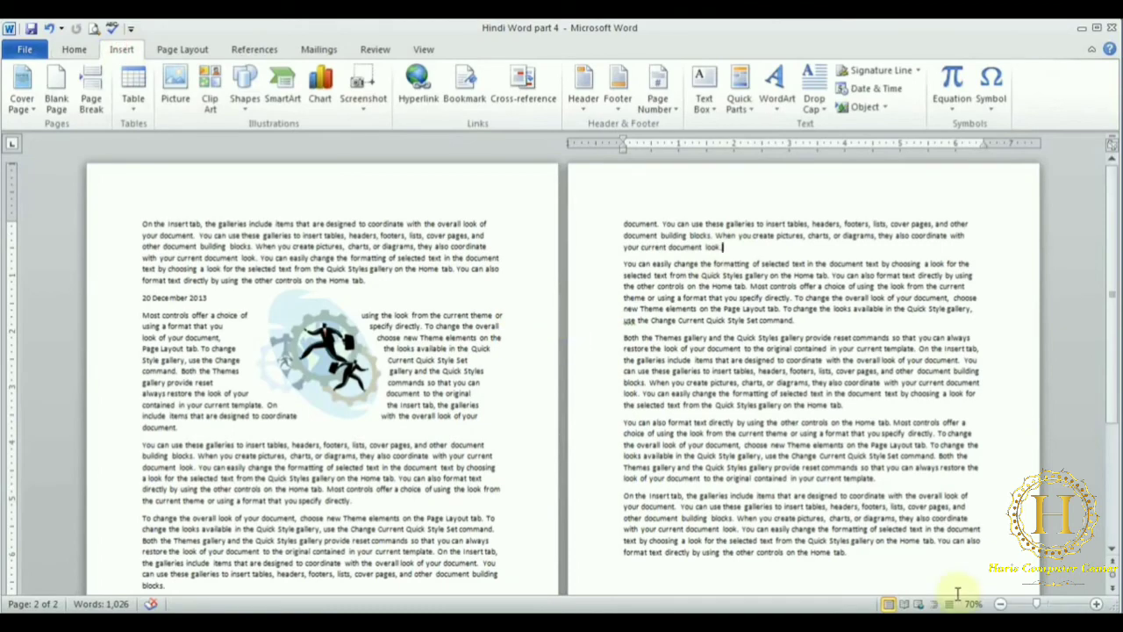
click(1095, 604)
click(1095, 604)
click(1095, 603)
click(1096, 603)
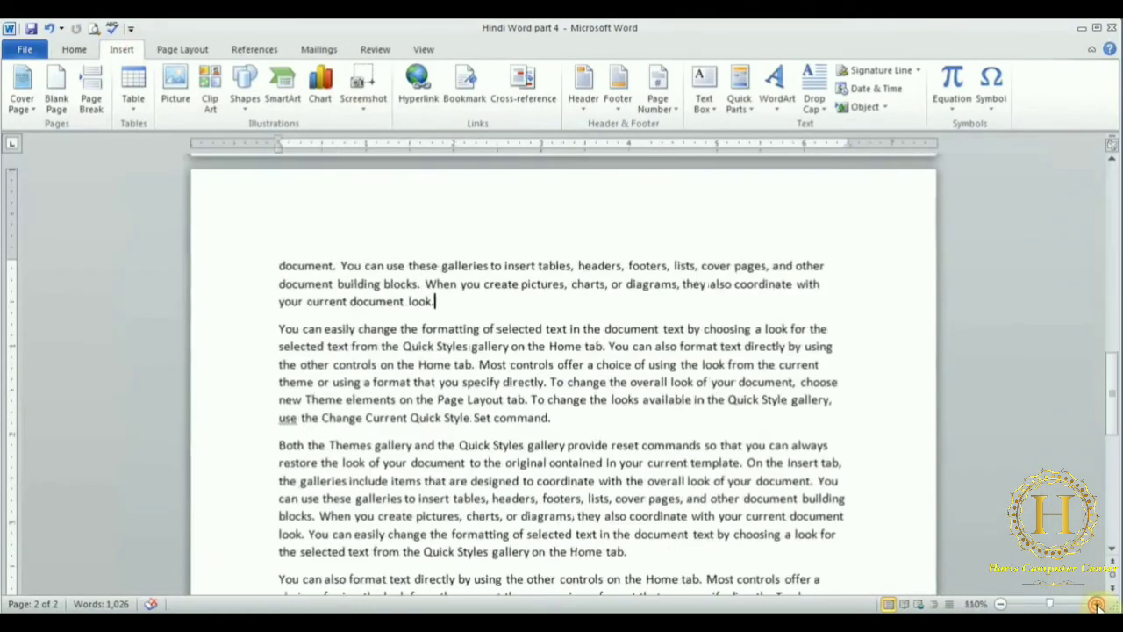
click(1095, 604)
click(1096, 603)
click(1096, 604)
key(Return)
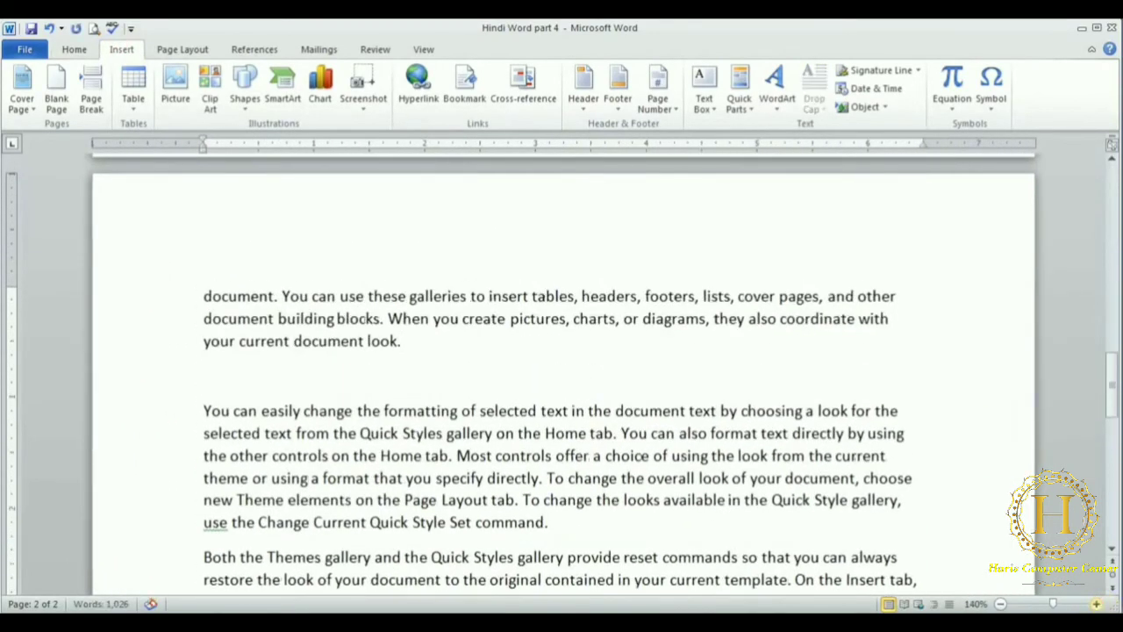
Insert the built-in Taylor Expansion equation on the empty line
click(952, 105)
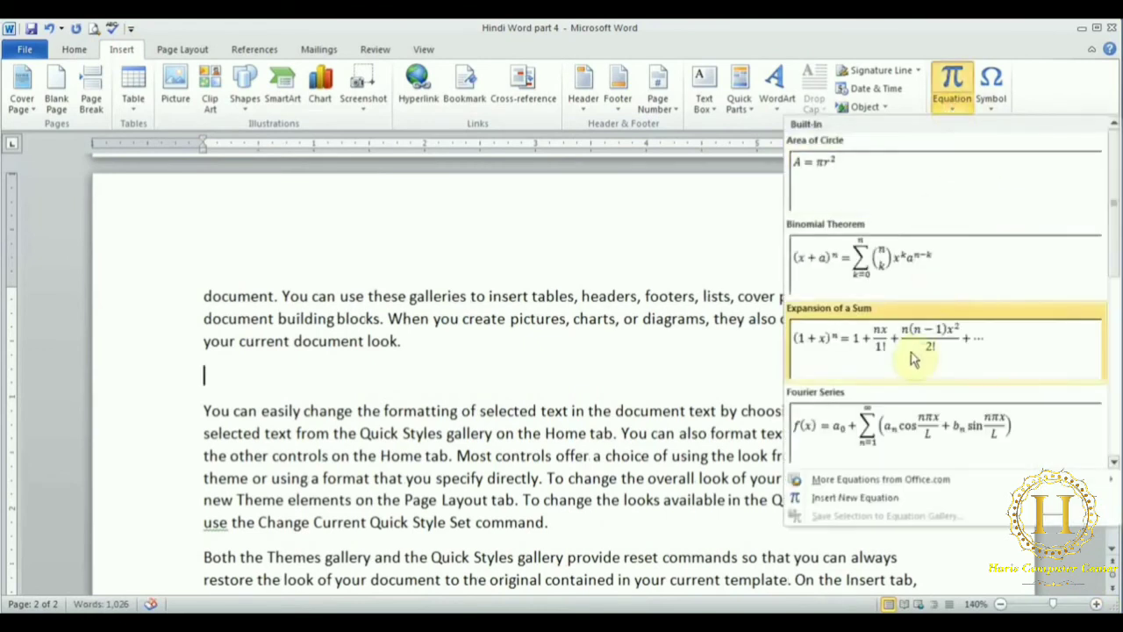
click(1113, 346)
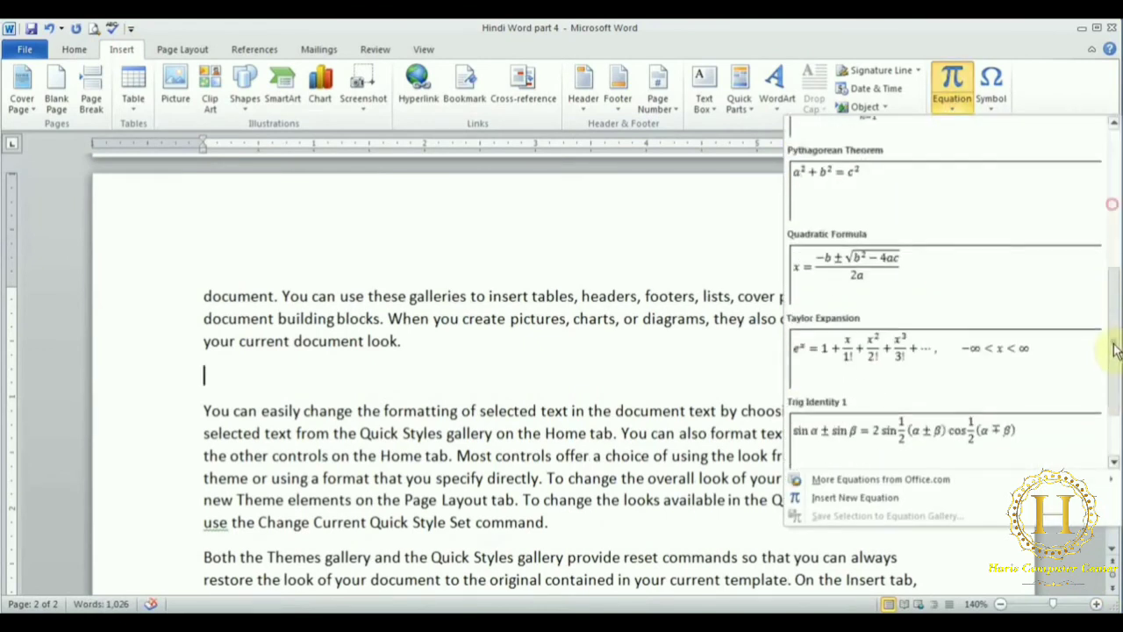
click(877, 348)
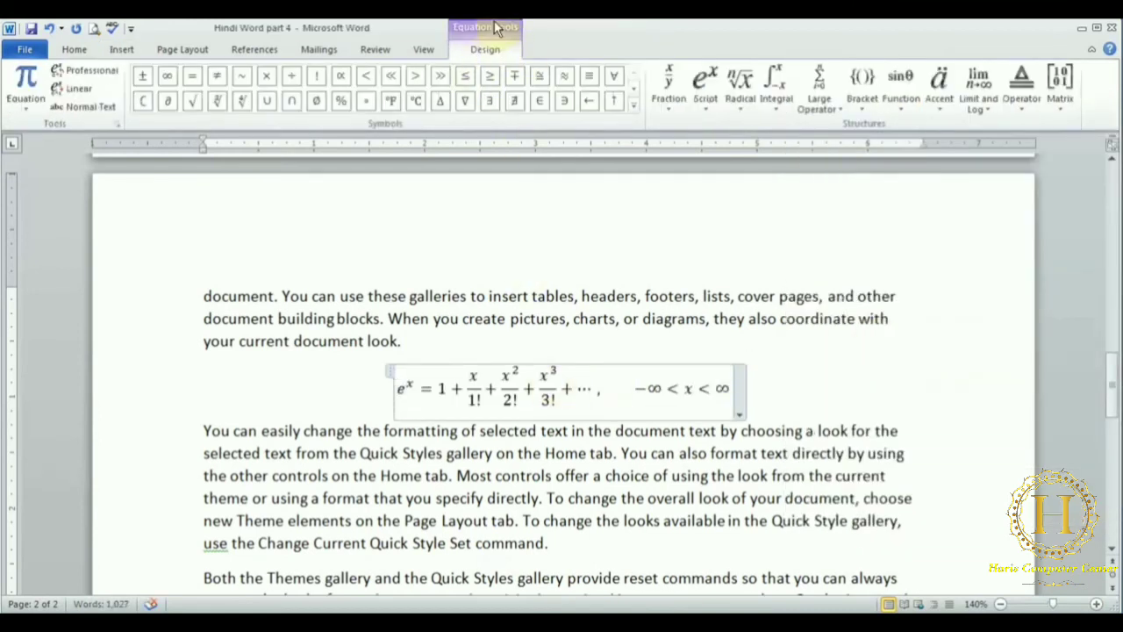
Add the symbols ∇ and Ø, the x with subscript y² script and the quadratic formula radical at the start of the equation
click(470, 102)
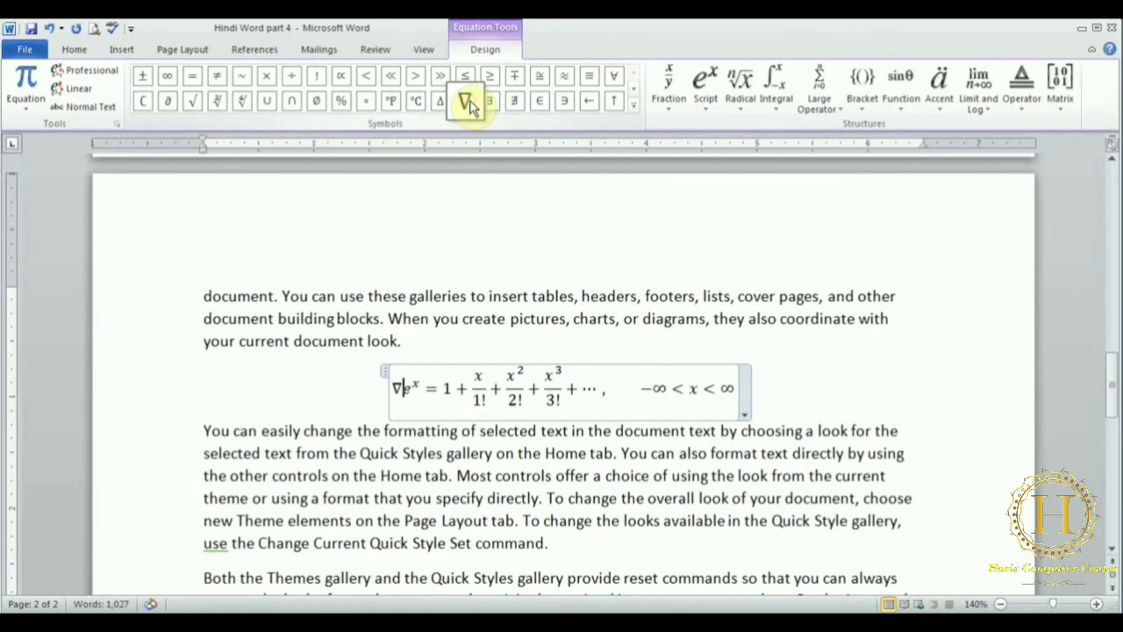
click(316, 100)
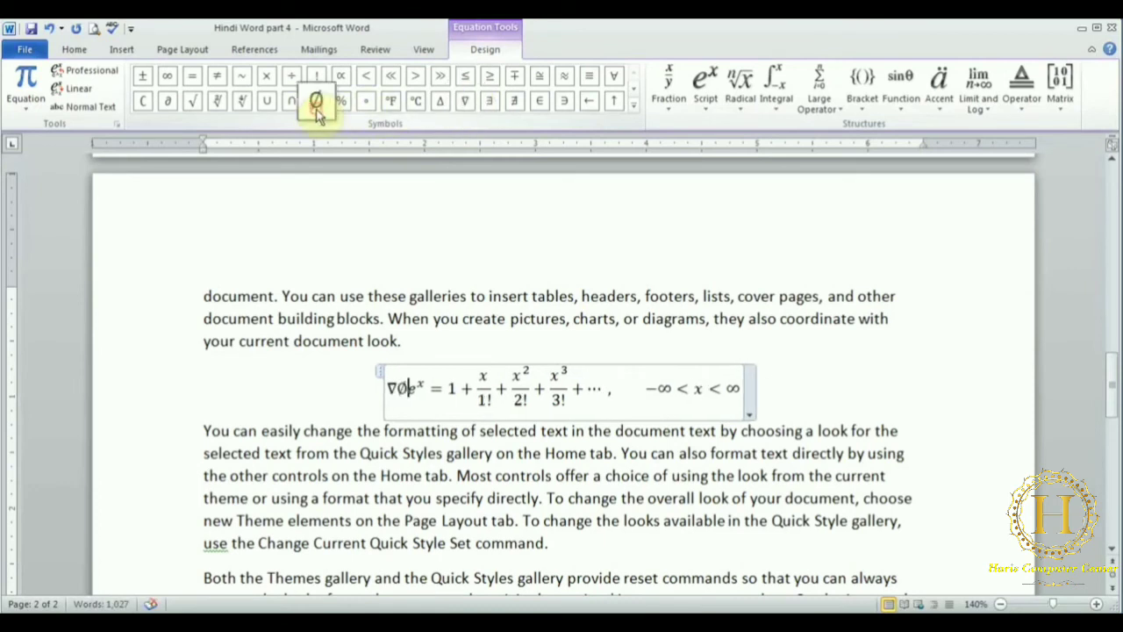
click(707, 86)
click(721, 284)
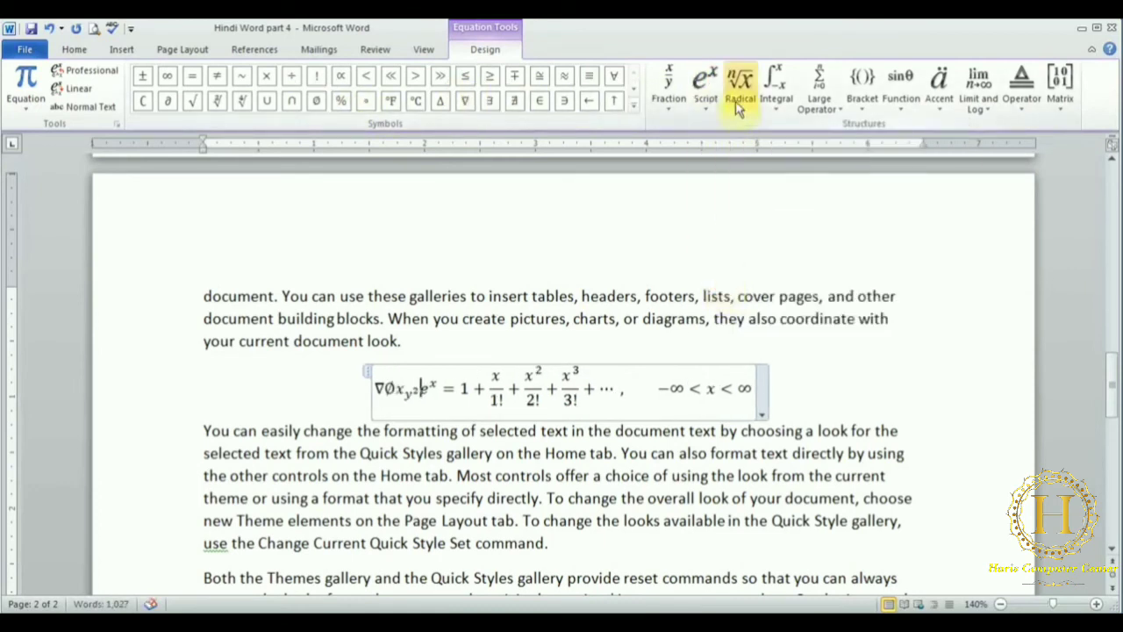
click(741, 97)
click(788, 280)
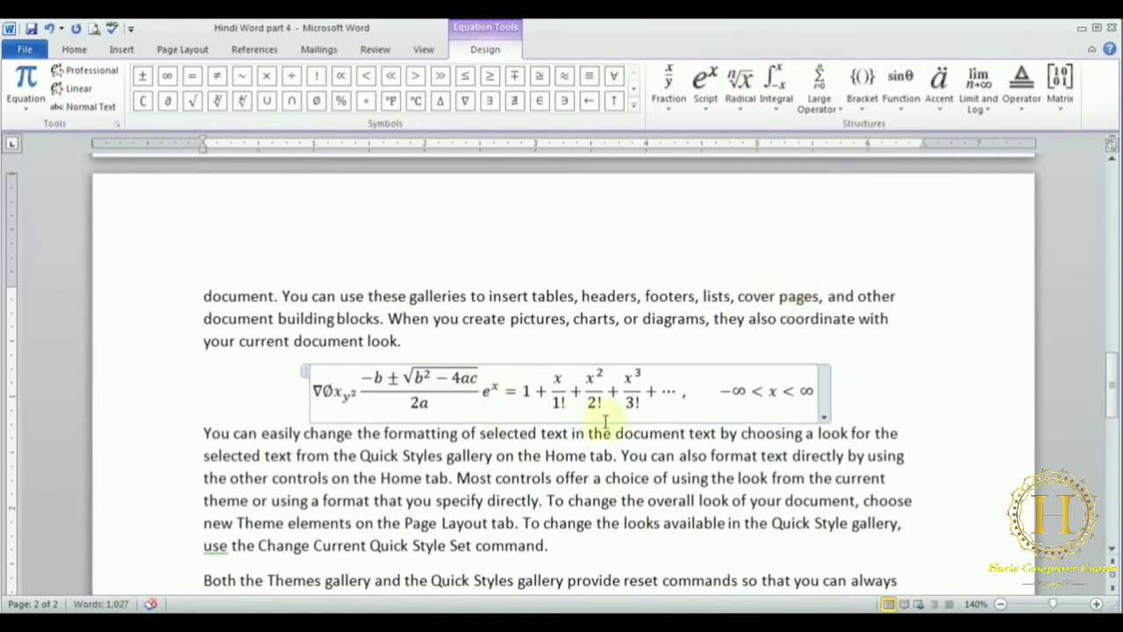
Remove the plus sign after the 1 in the equation and delete the whole equation
click(706, 363)
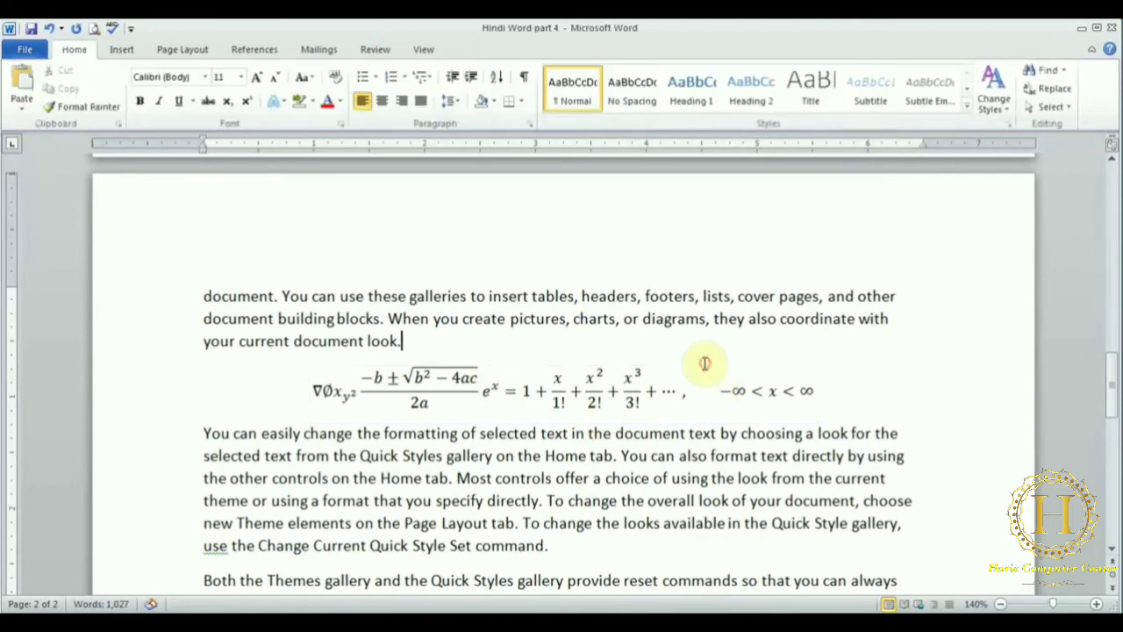
click(681, 376)
click(677, 361)
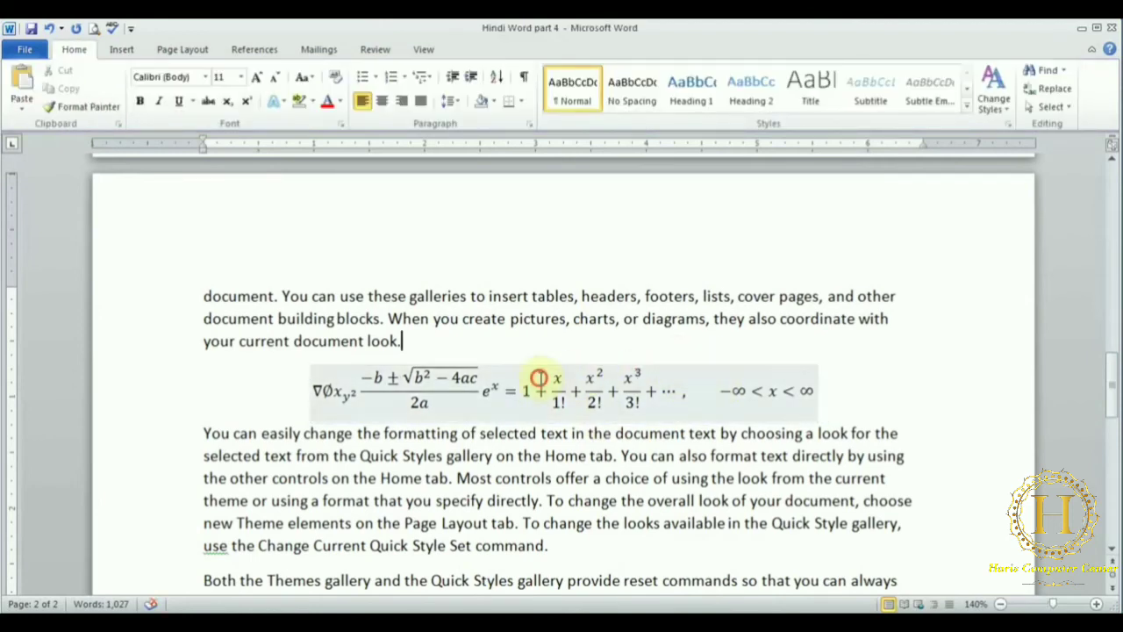
click(539, 379)
key(Delete)
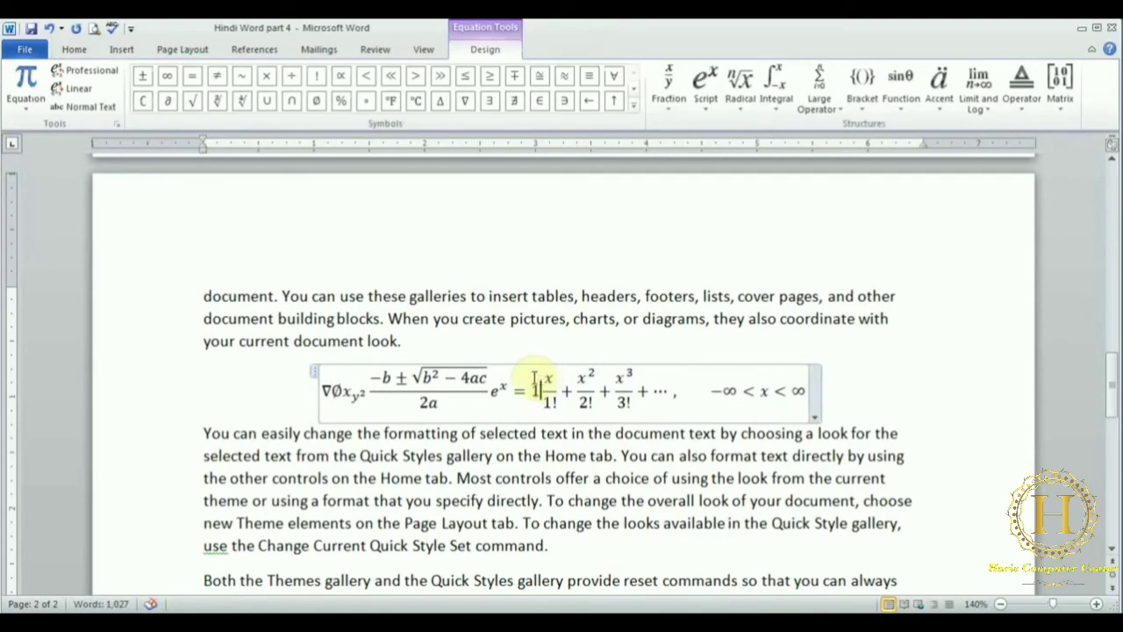
click(314, 372)
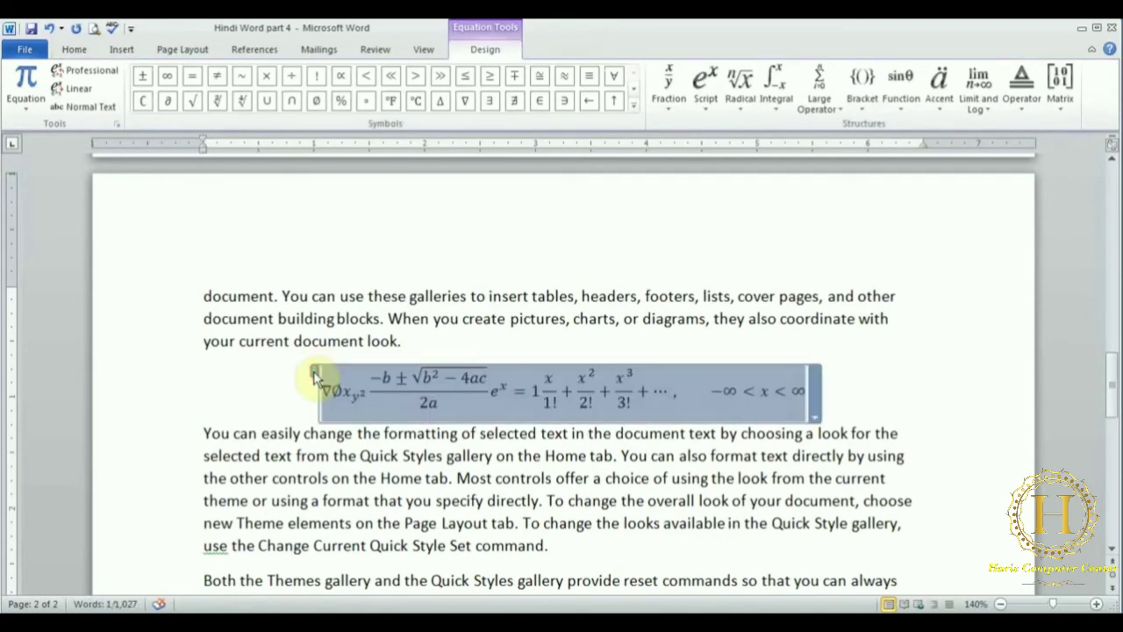
key(Delete)
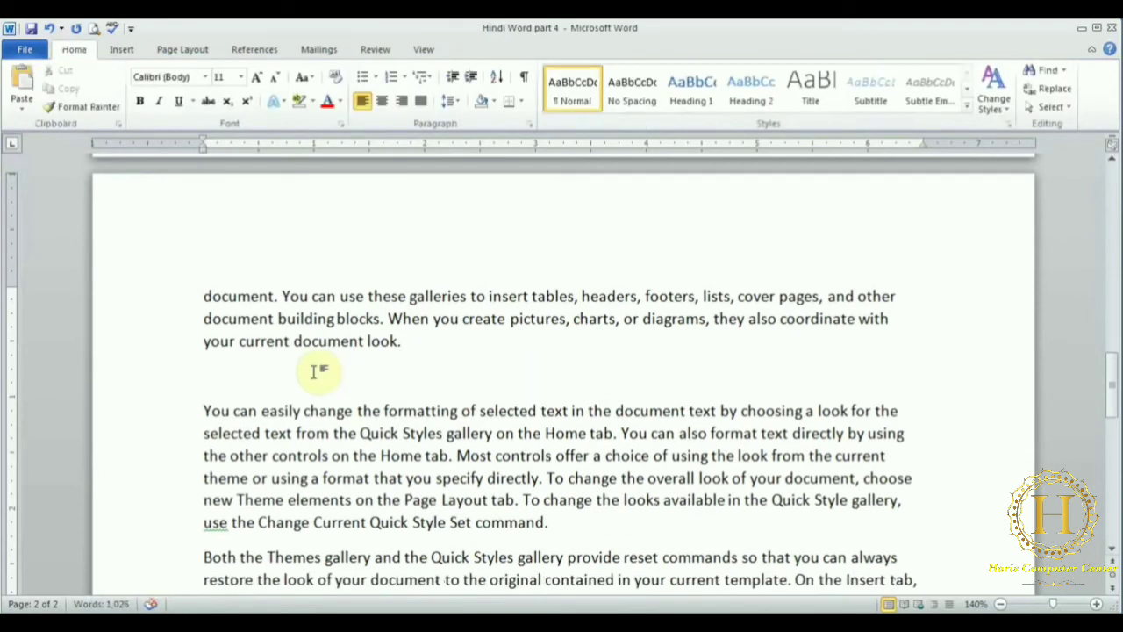
Add "Coca Cola" after "your current document look." and insert a copyright sign behind it
click(121, 49)
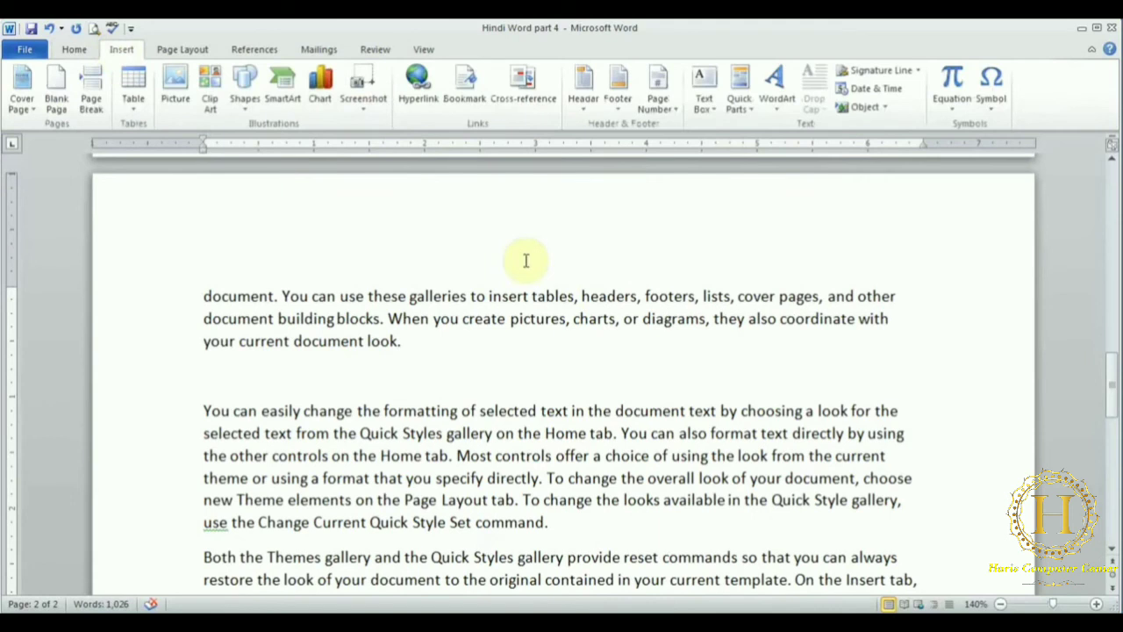
click(998, 102)
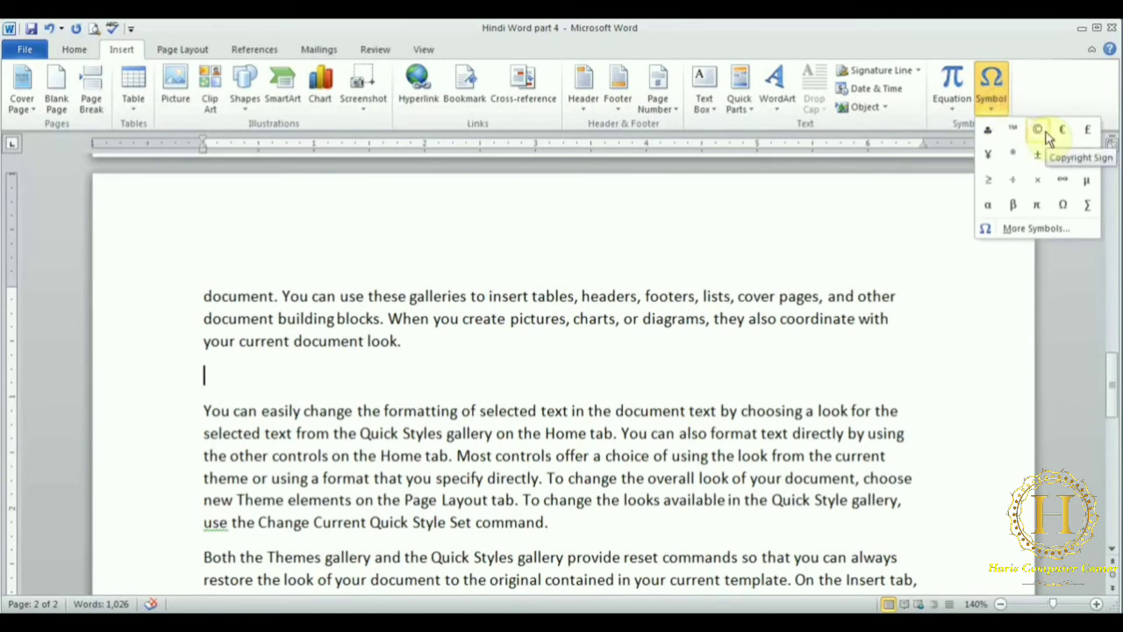
click(592, 342)
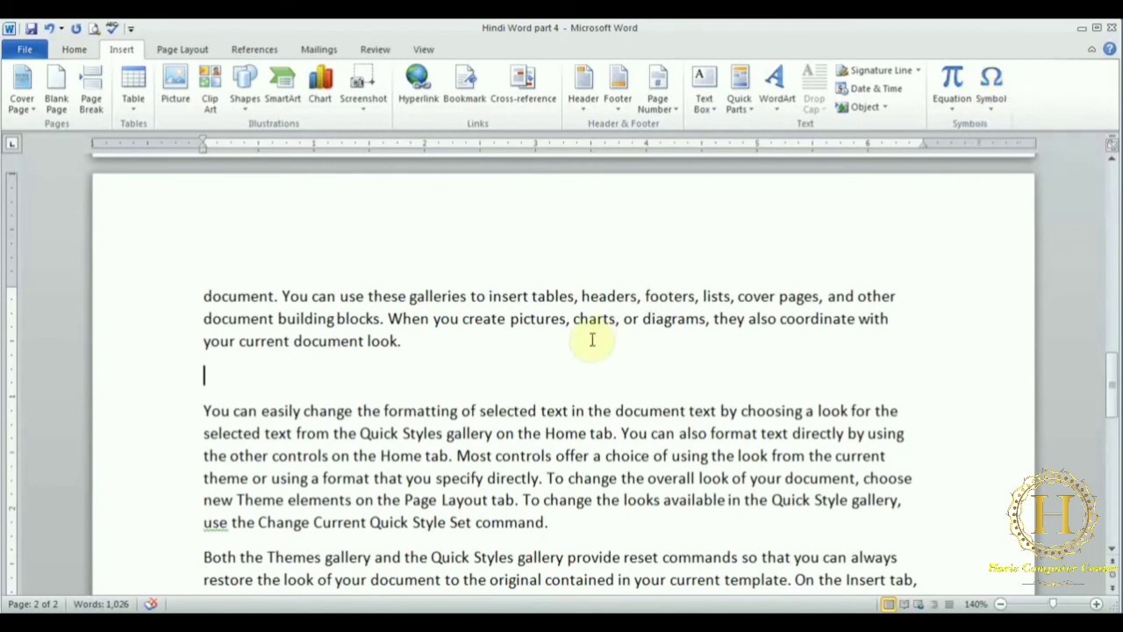
click(592, 342)
text(Coca Co)
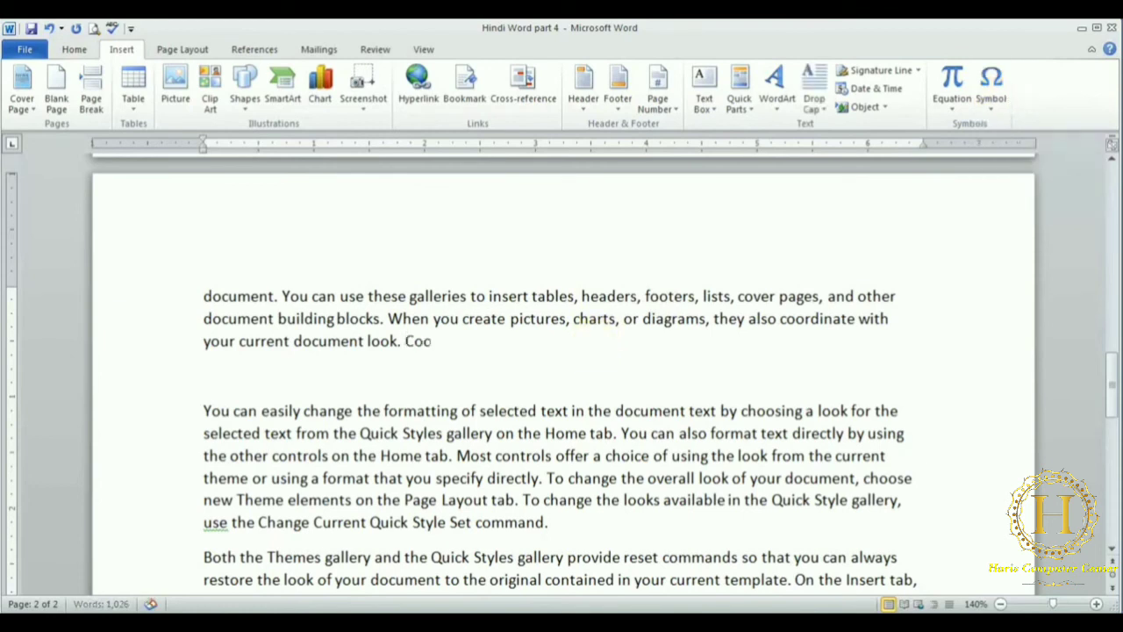
text(la)
click(991, 98)
click(1038, 132)
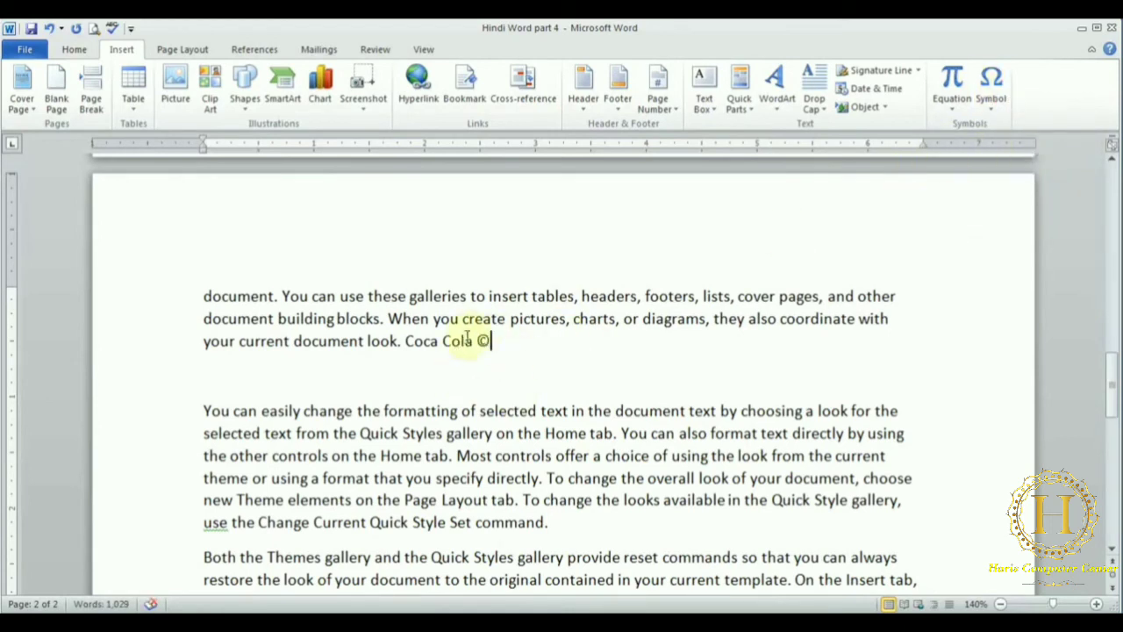
Insert the euro sign and the trade mark sign after the copyright sign from the full symbol collection
click(1000, 102)
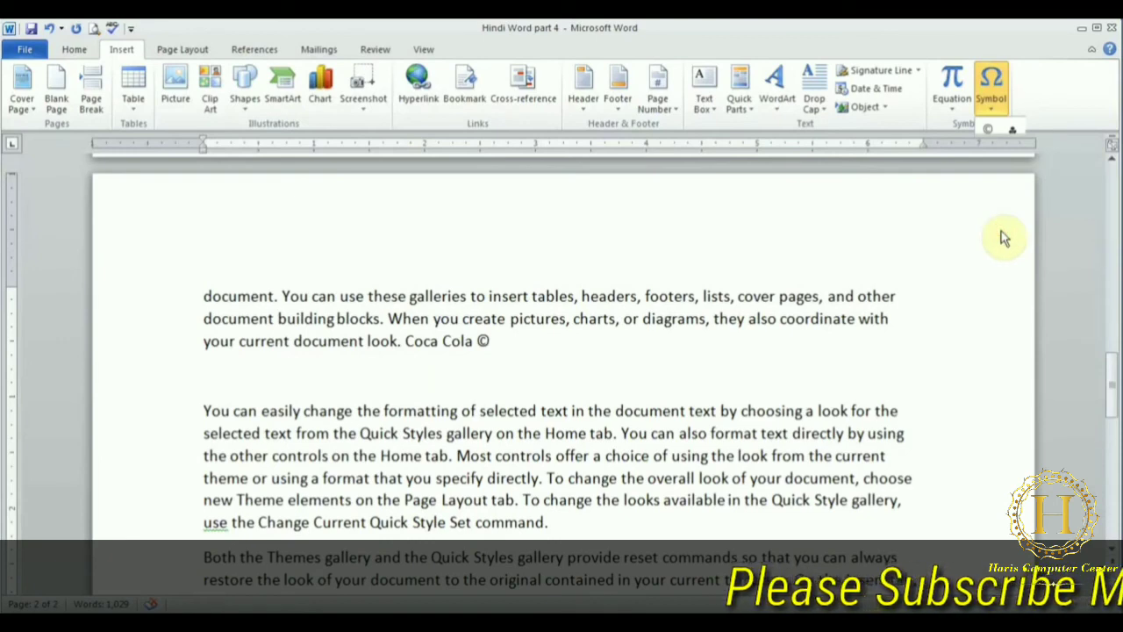
click(1001, 234)
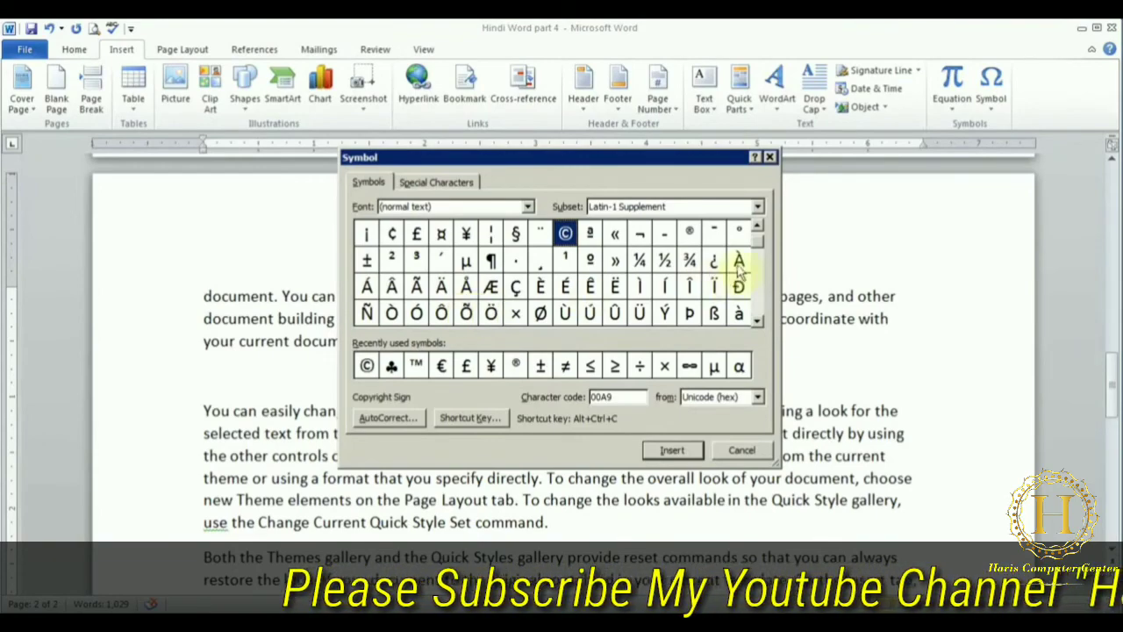
drag(760, 240, 761, 262)
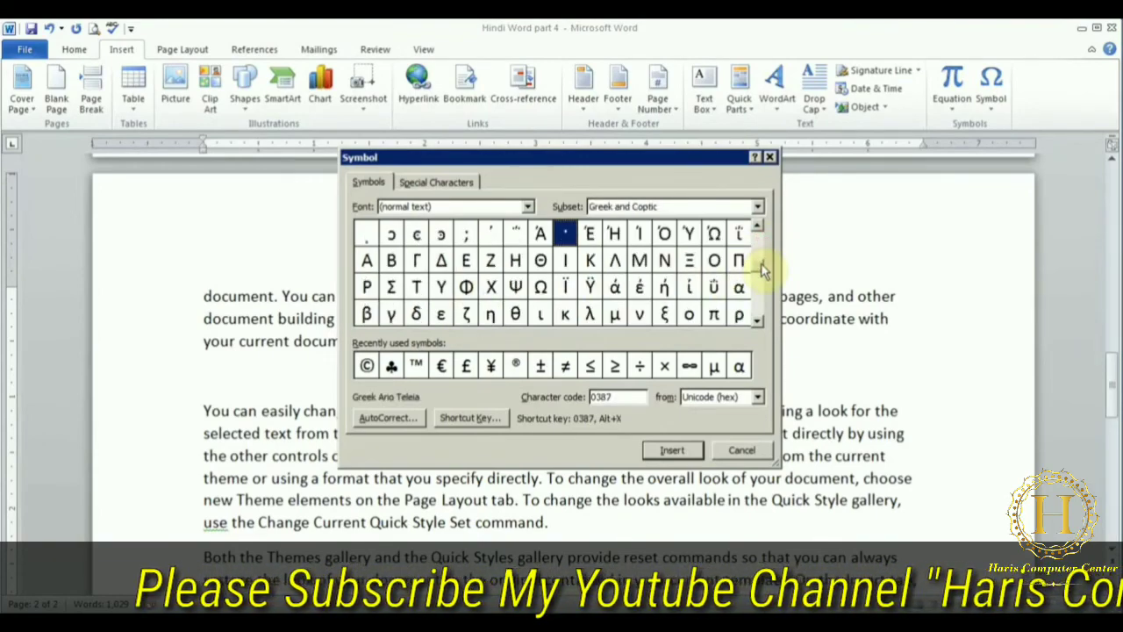
click(591, 316)
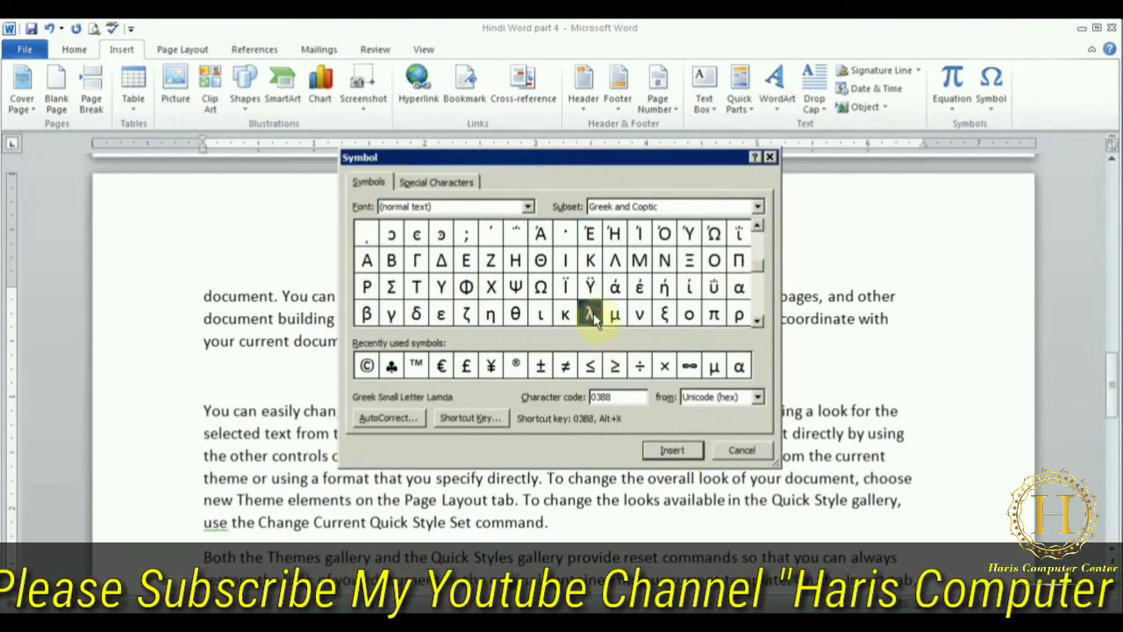
click(492, 367)
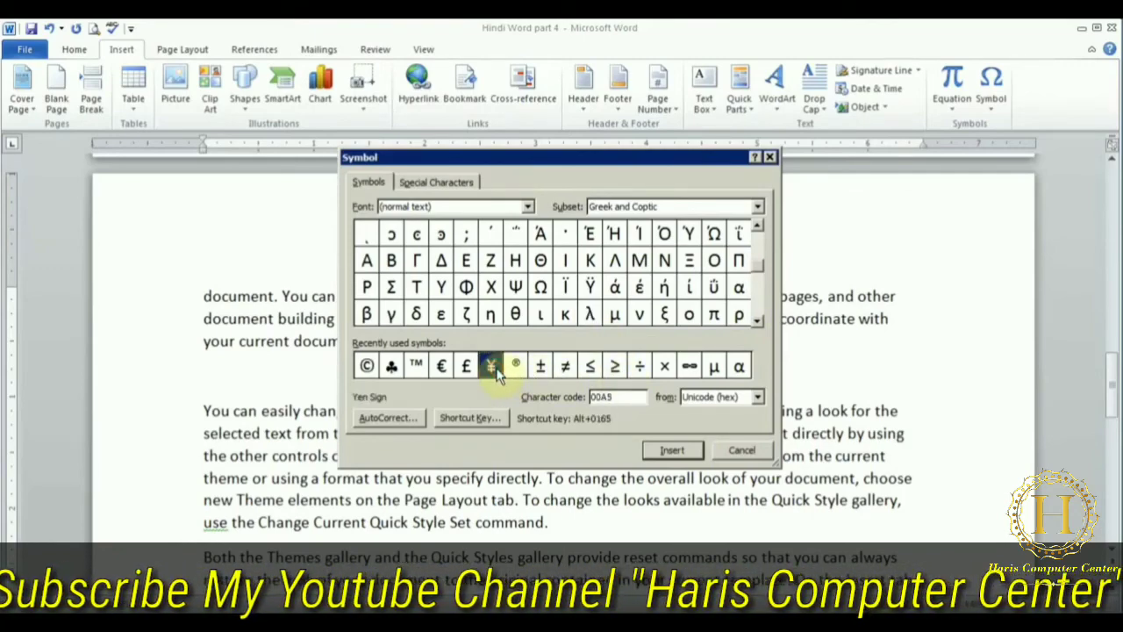
click(441, 365)
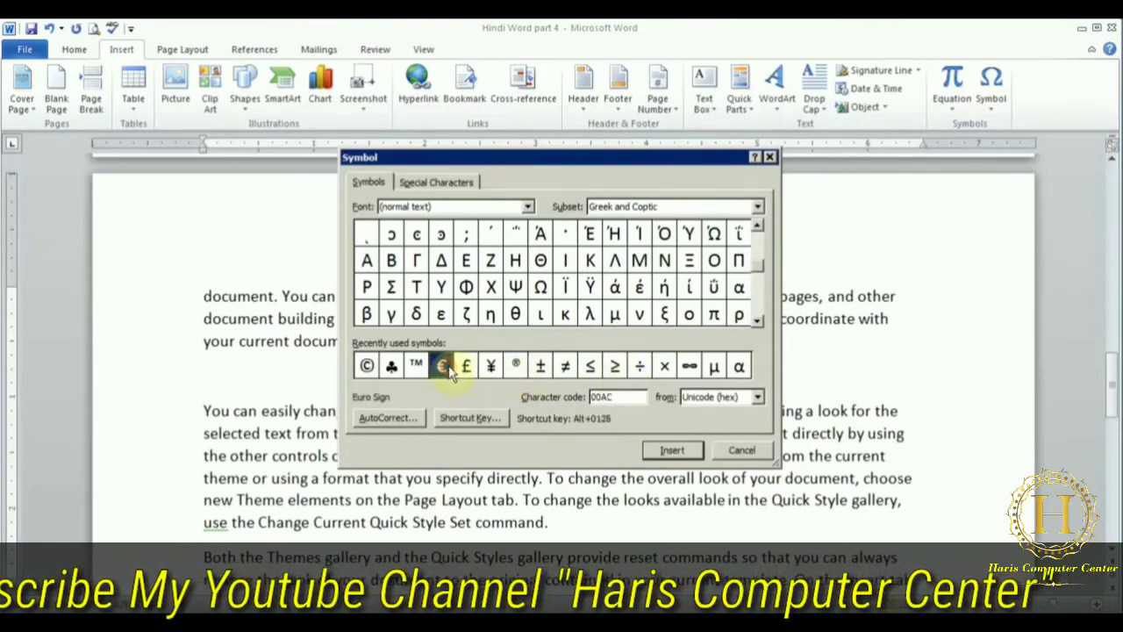
click(649, 454)
click(416, 366)
click(668, 451)
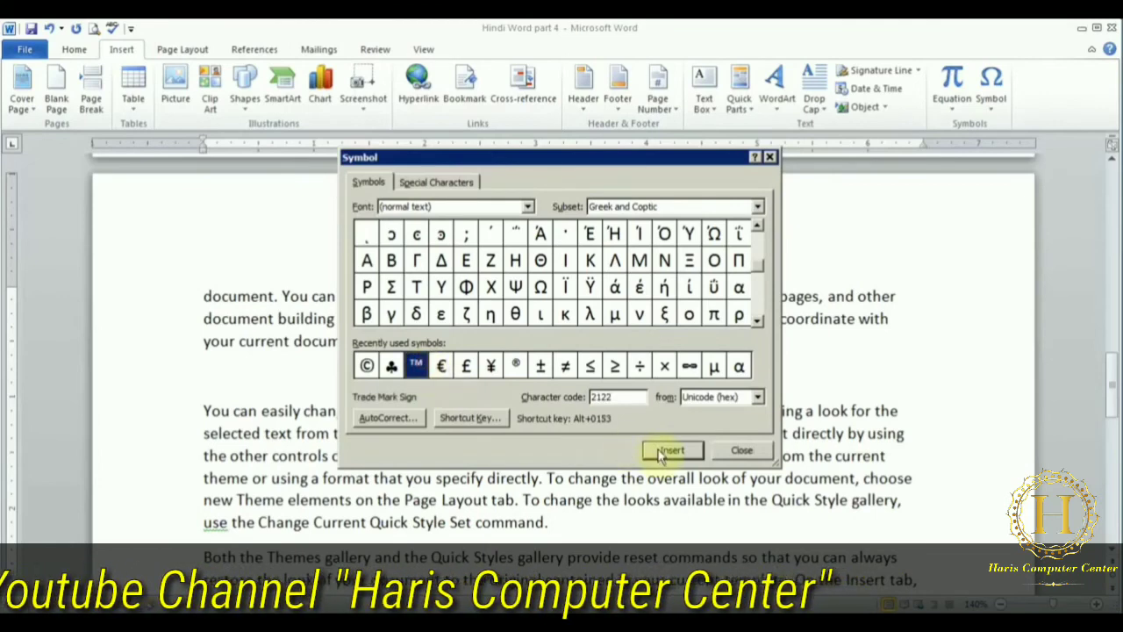
click(743, 450)
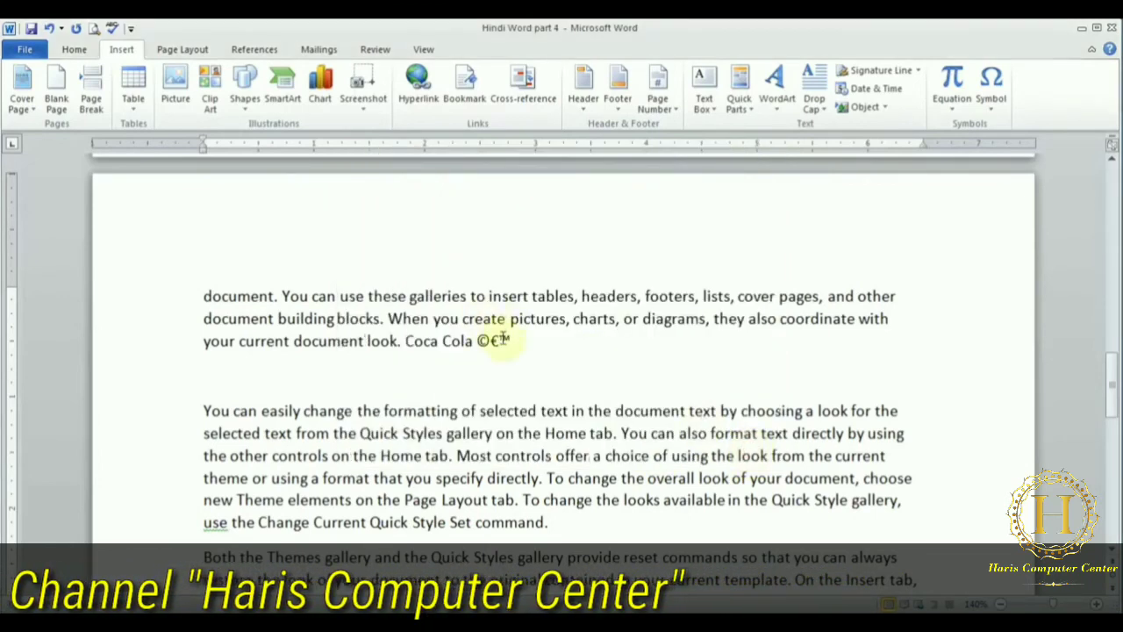